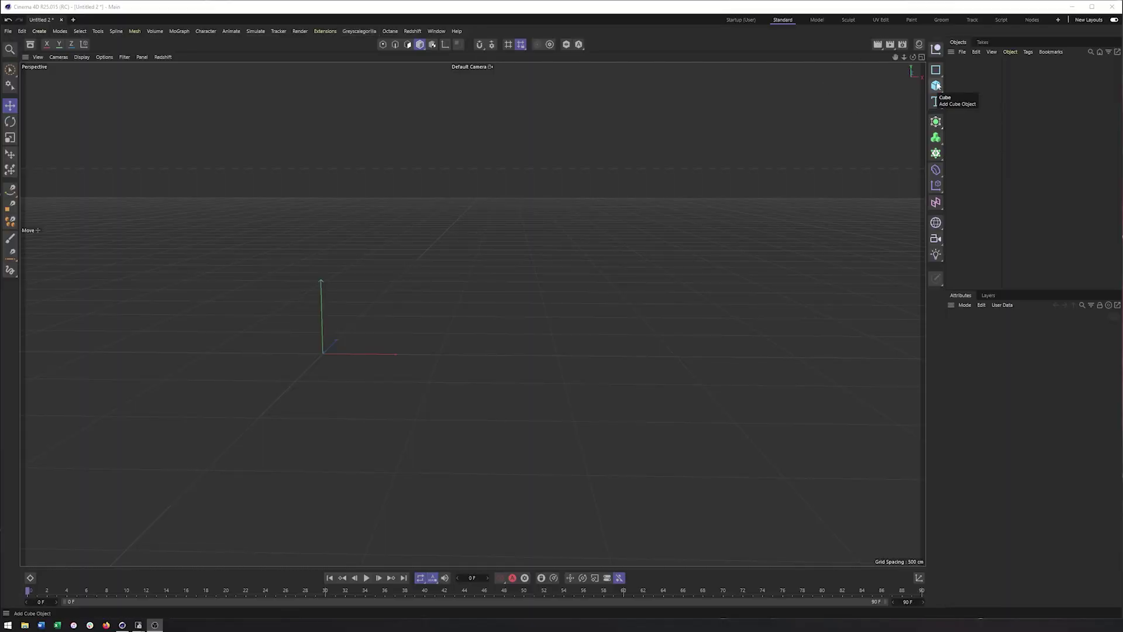
Add a Cube primitive and drag it around the viewport with the Move tool.
click(937, 85)
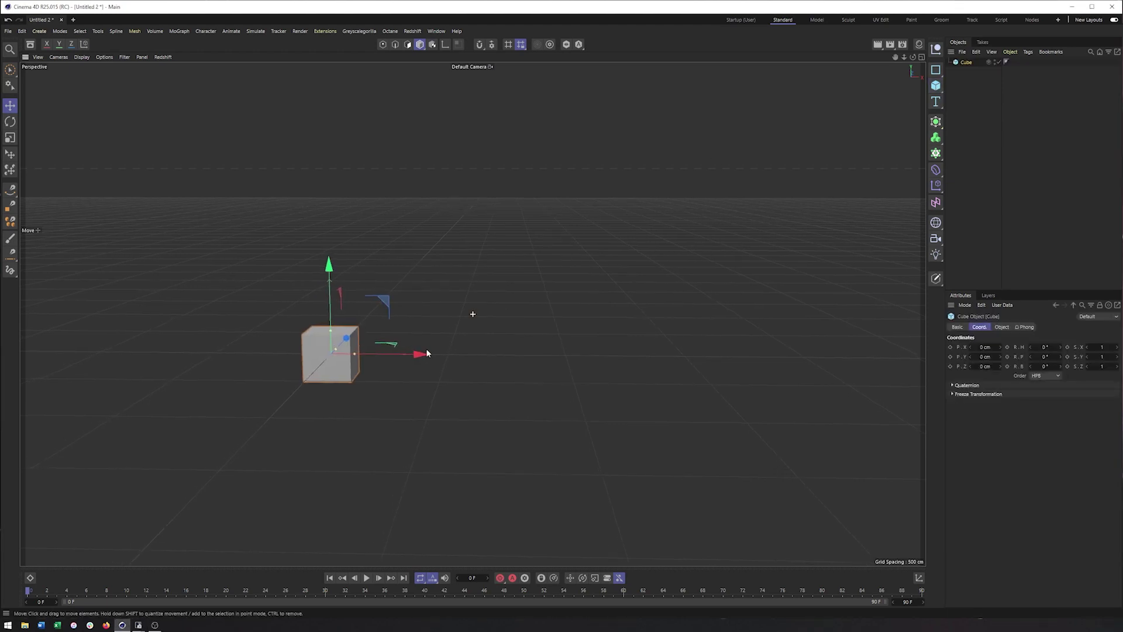
drag(425, 352, 524, 351)
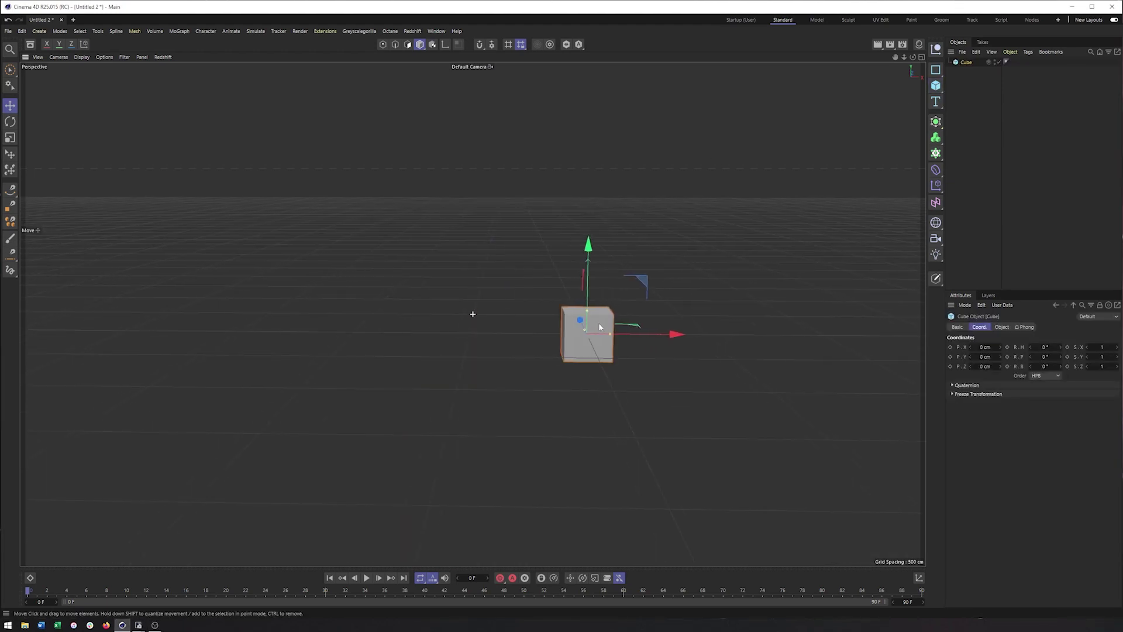
drag(599, 327, 463, 357)
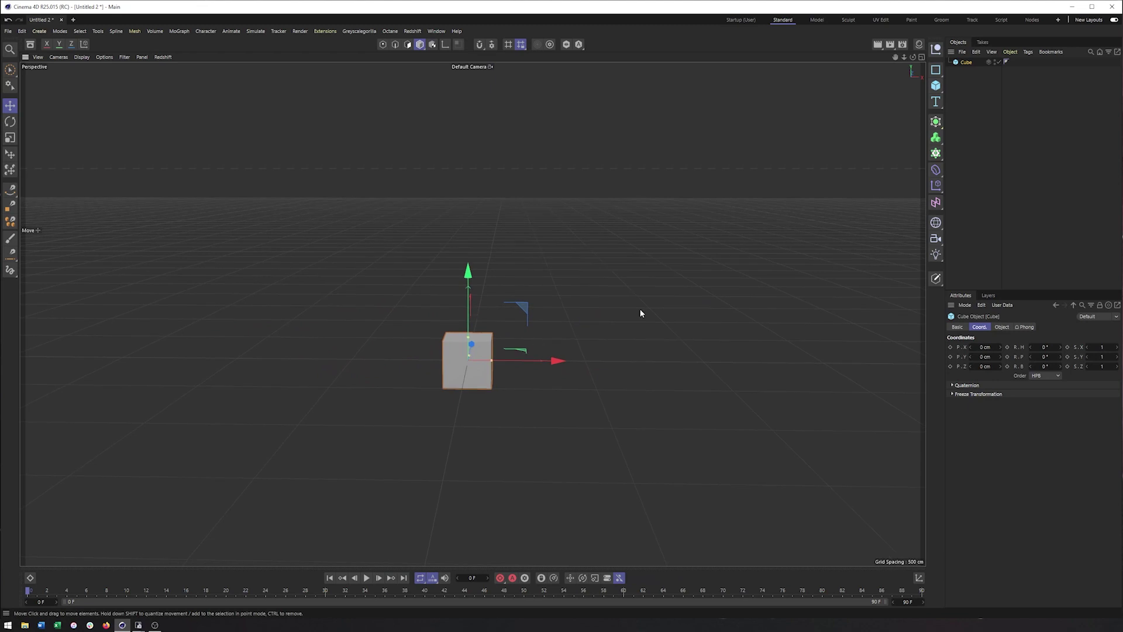
Give the cube a Vibrate tag with position shake, X amplitude 400 cm and Y 4000 cm.
right_click(964, 65)
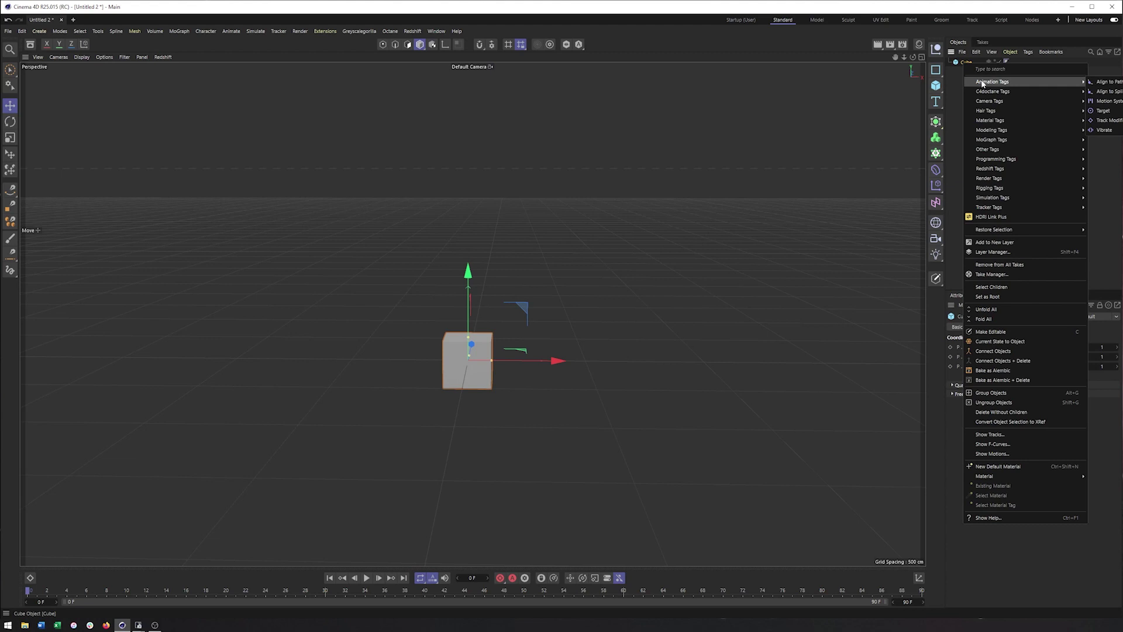
click(1104, 130)
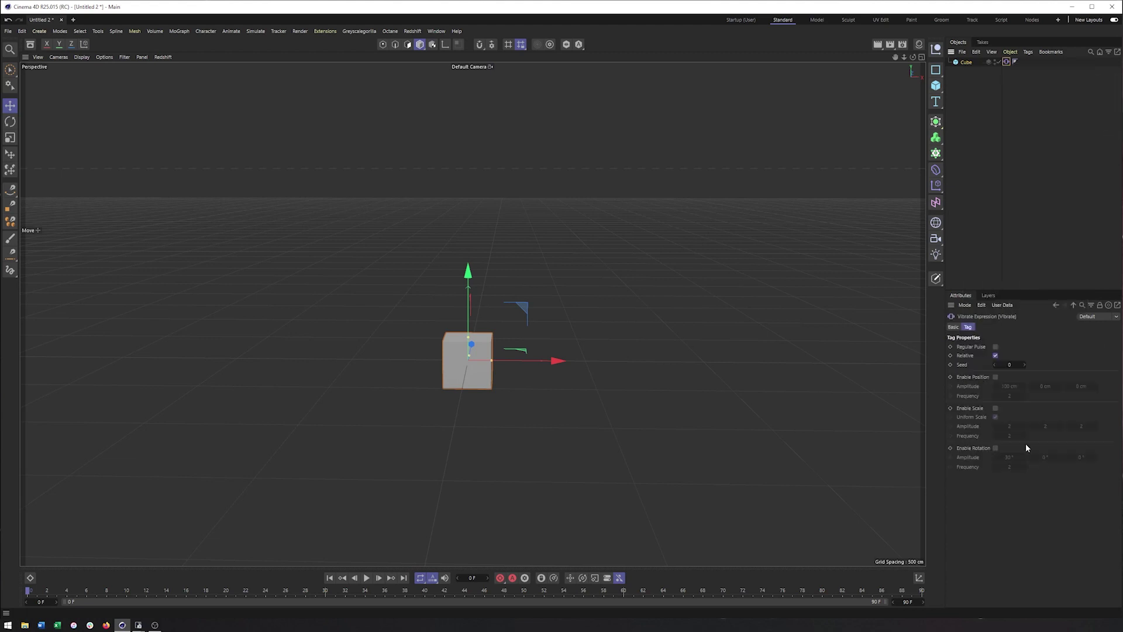
click(996, 376)
text(40)
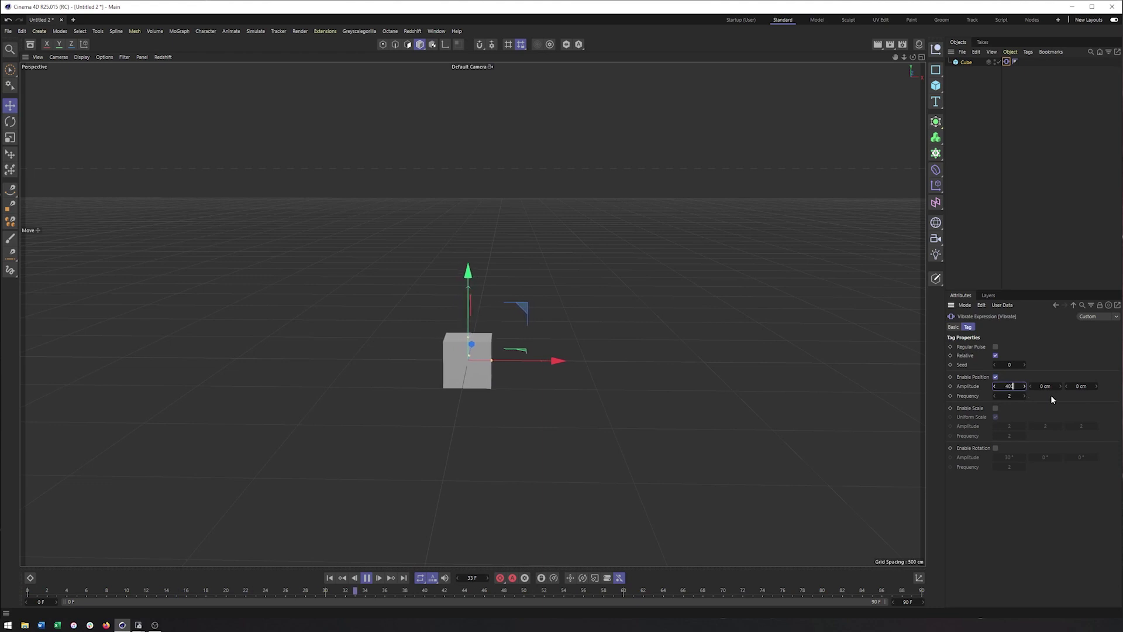
key(Tab)
text(400)
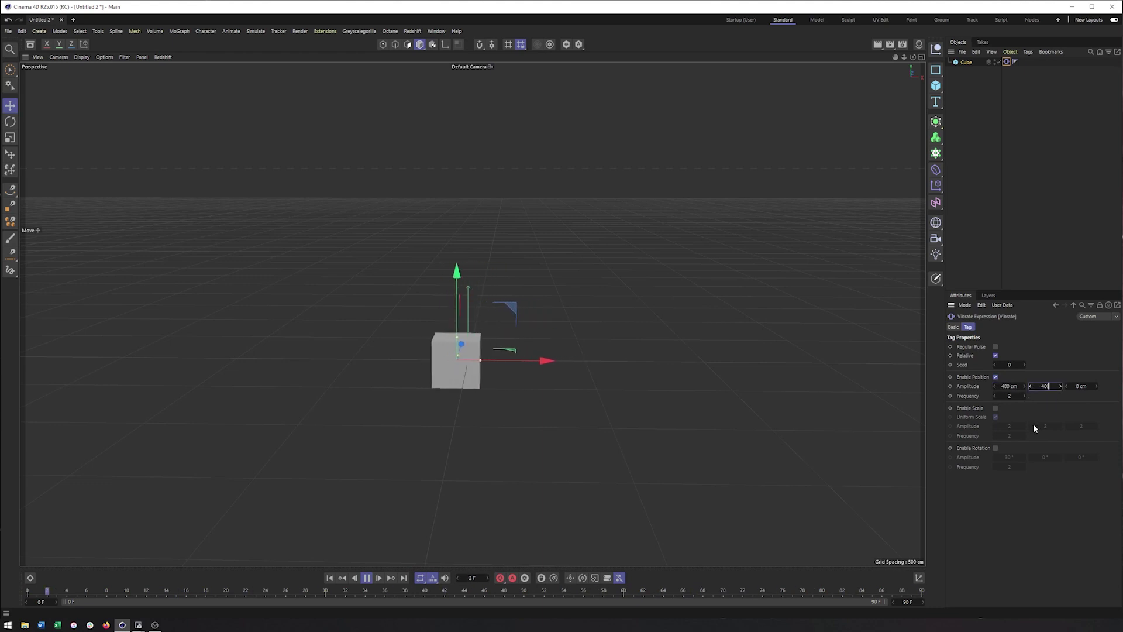
text(0)
key(Return)
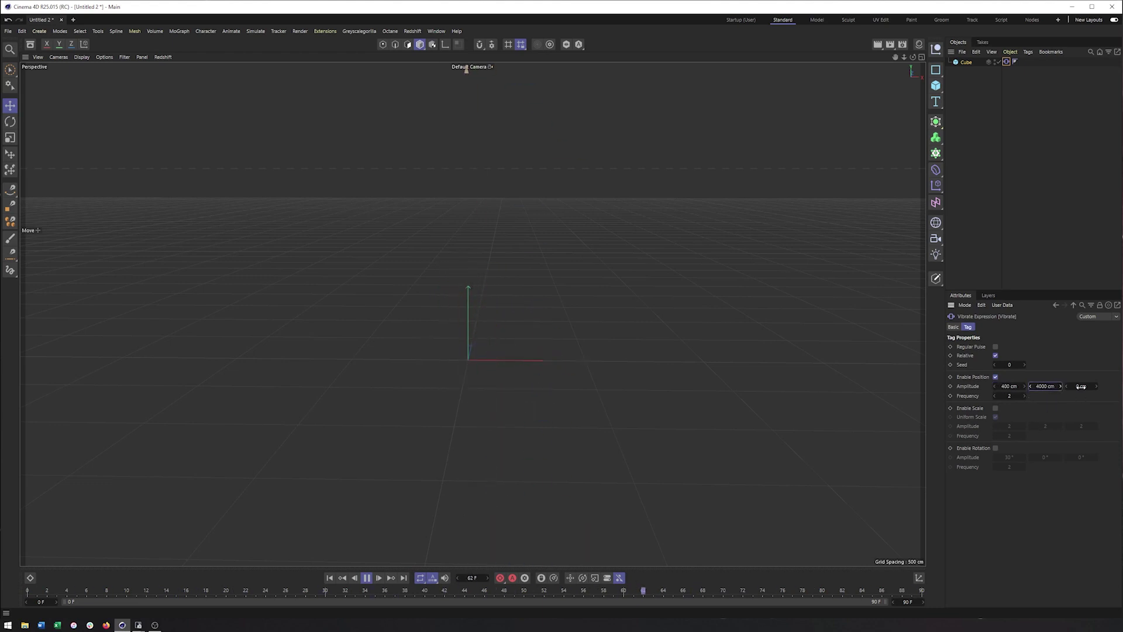
Set Z amplitude to 400 cm and frequency to 0.3, and add rotation shake of about 29°.
click(1080, 387)
text(400)
key(Tab)
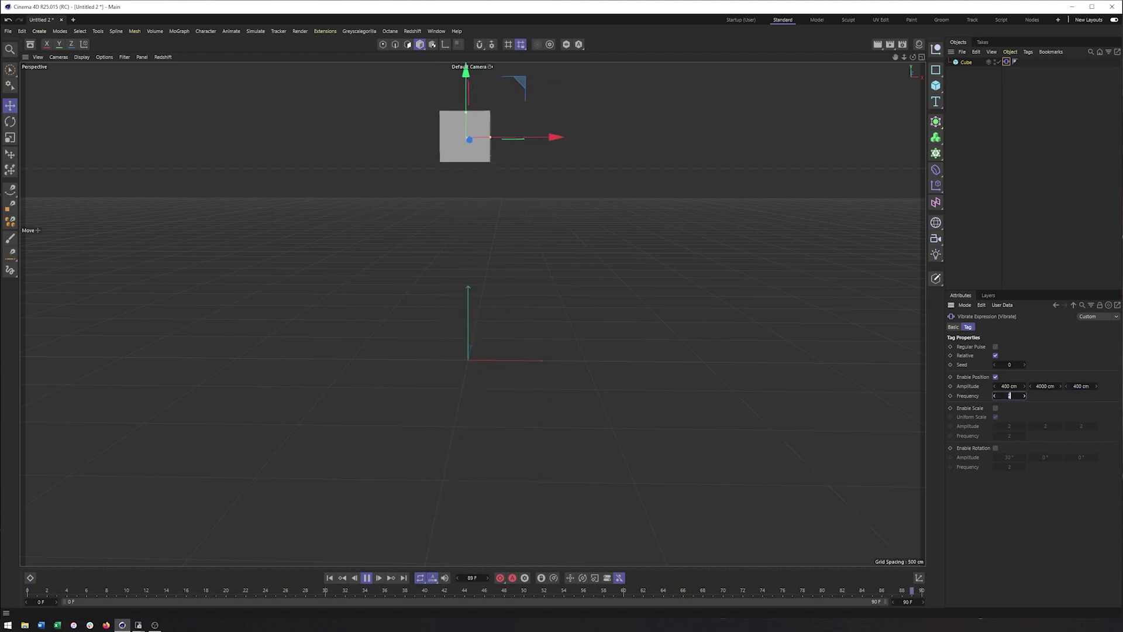
text(2)
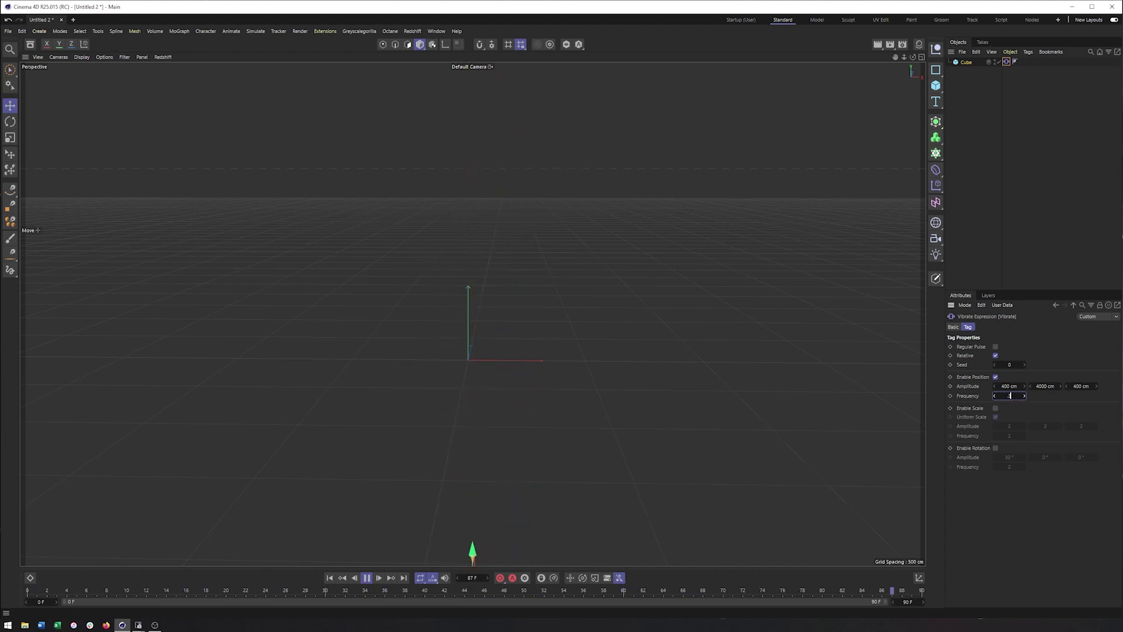
text(0.3)
key(Return)
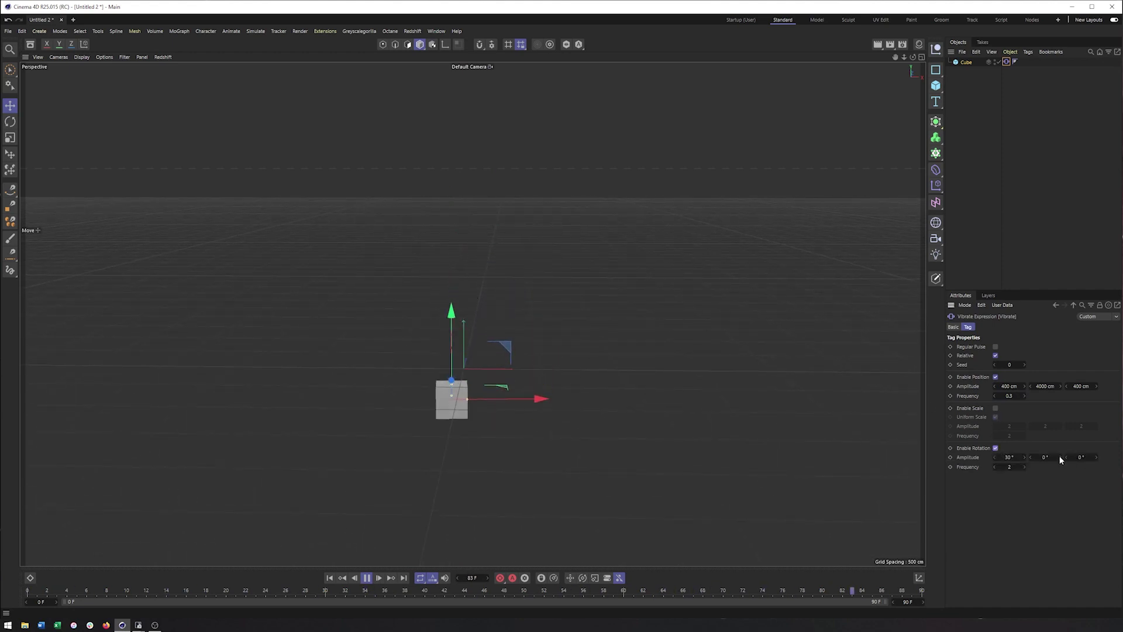
drag(1060, 458, 1077, 457)
text(107)
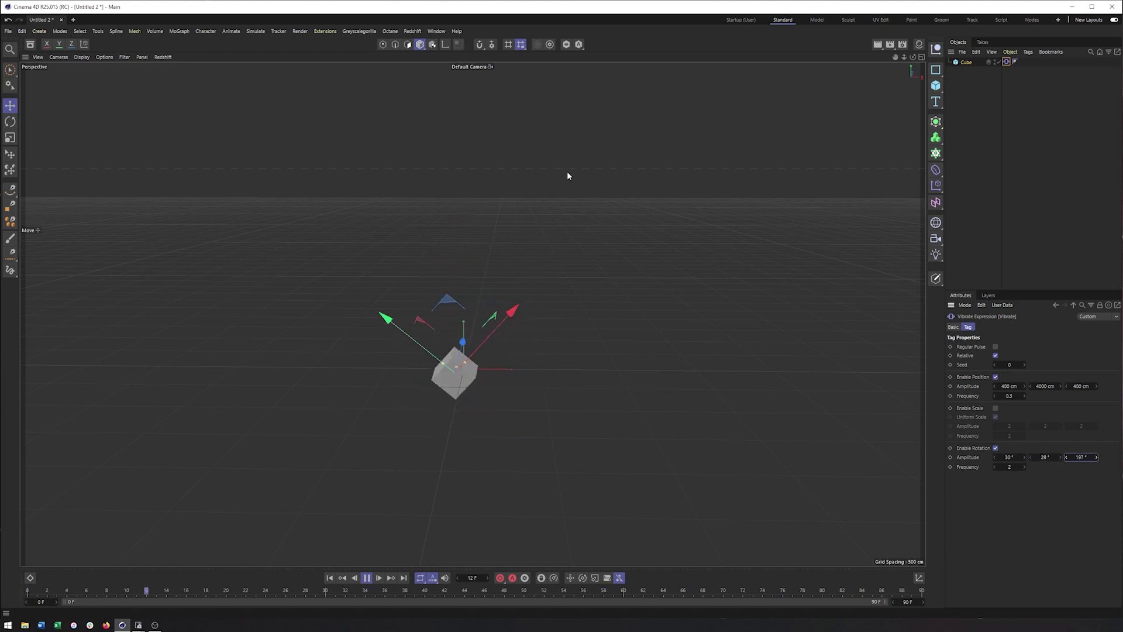
click(968, 120)
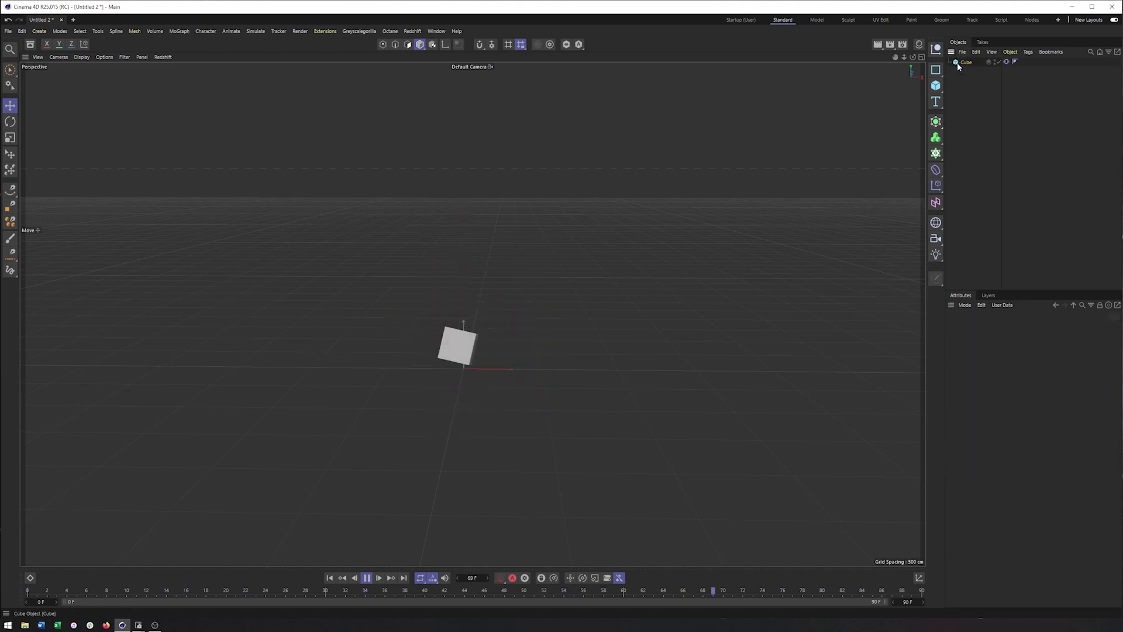
click(956, 67)
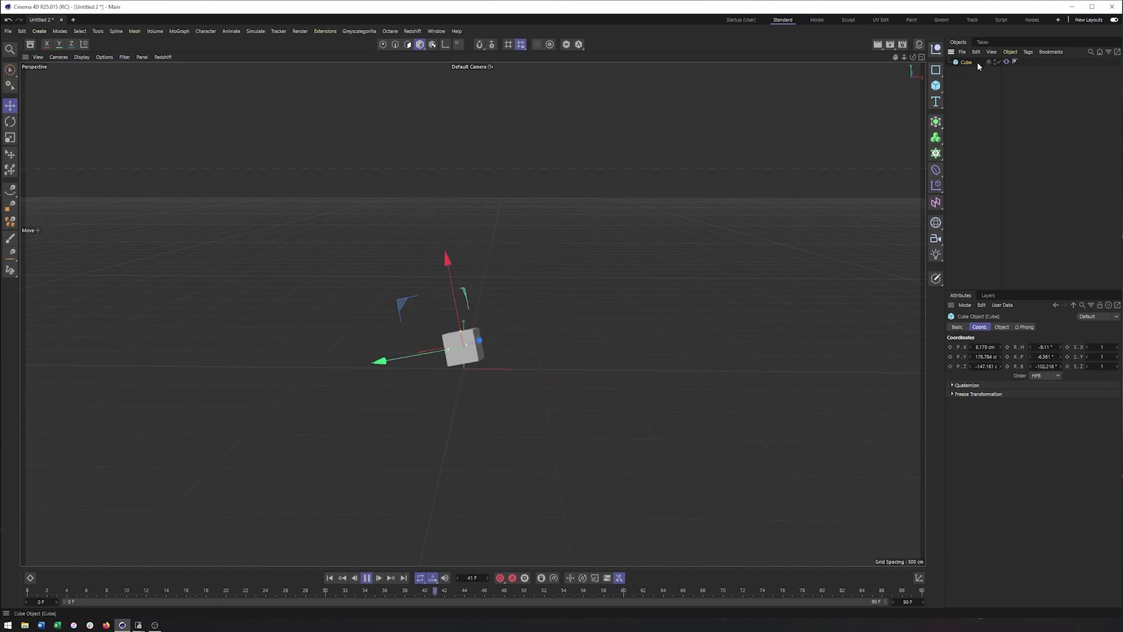
Add a MoGraph Tracer object that traces the selected cube.
click(935, 153)
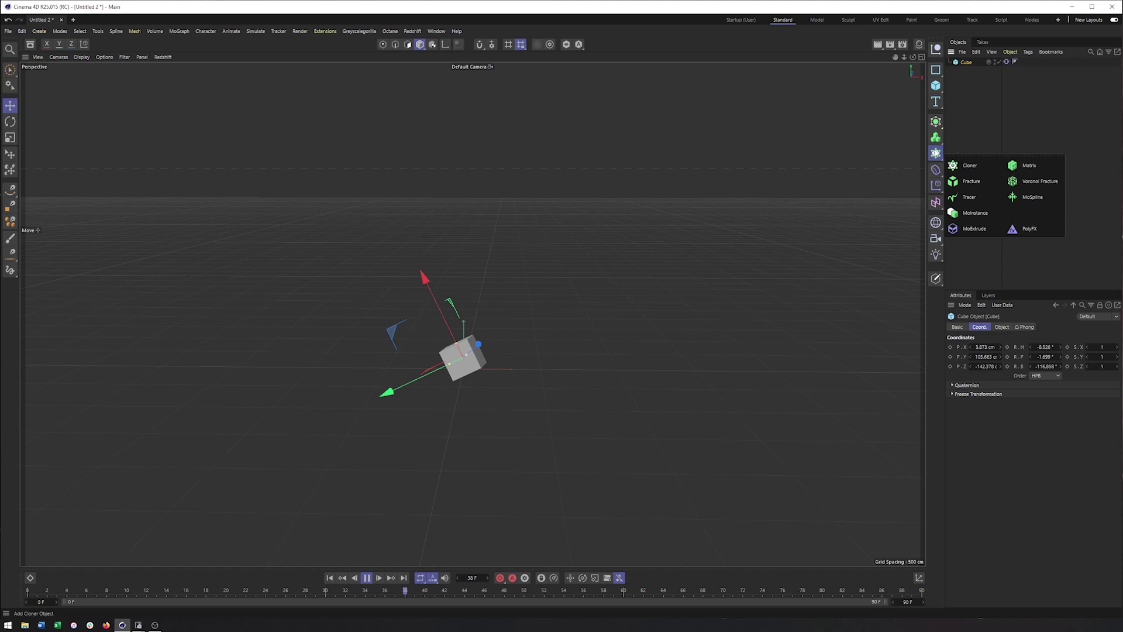
click(969, 198)
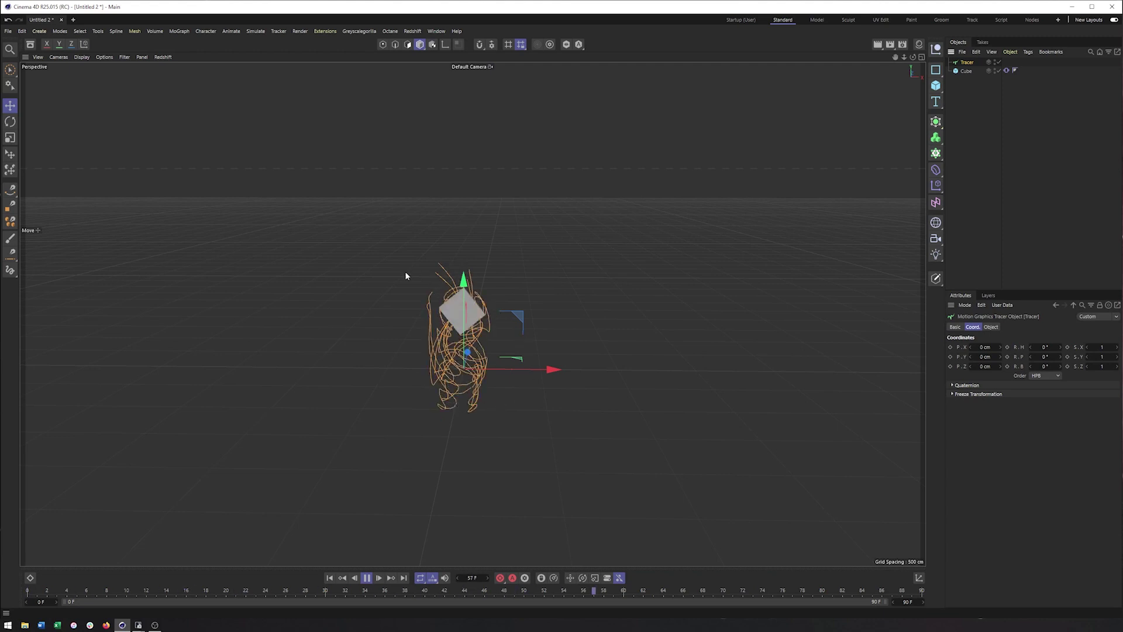
Play the animation and zoom, orbit and tilt the view to inspect the cube's orange trails.
click(368, 578)
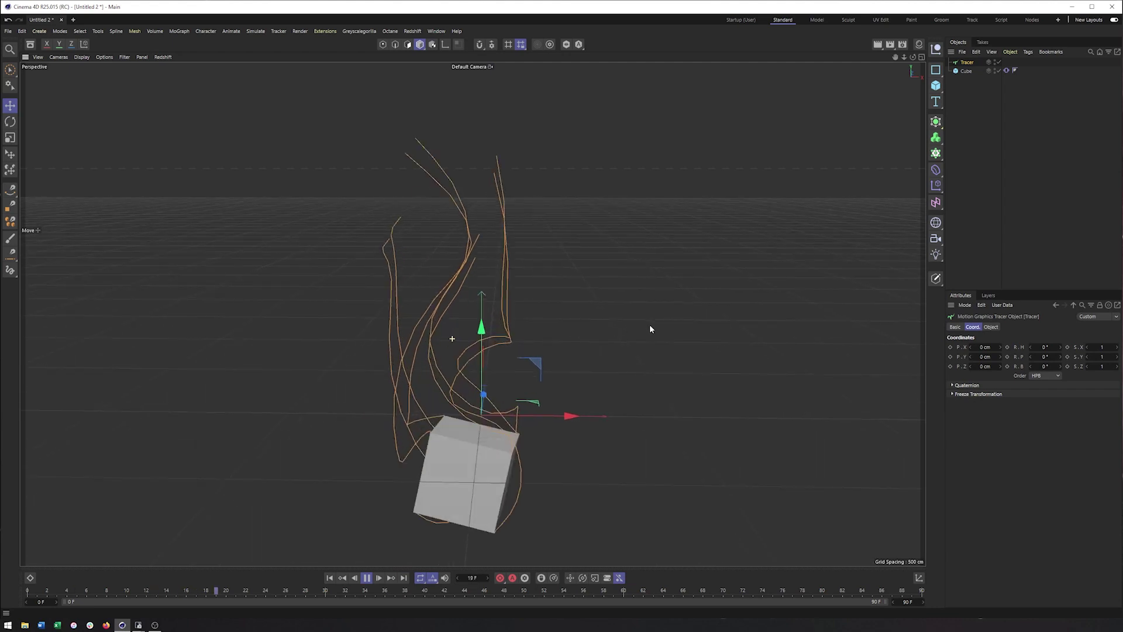
alt+right_drag(424, 361, 498, 357)
alt+drag(498, 358, 430, 361)
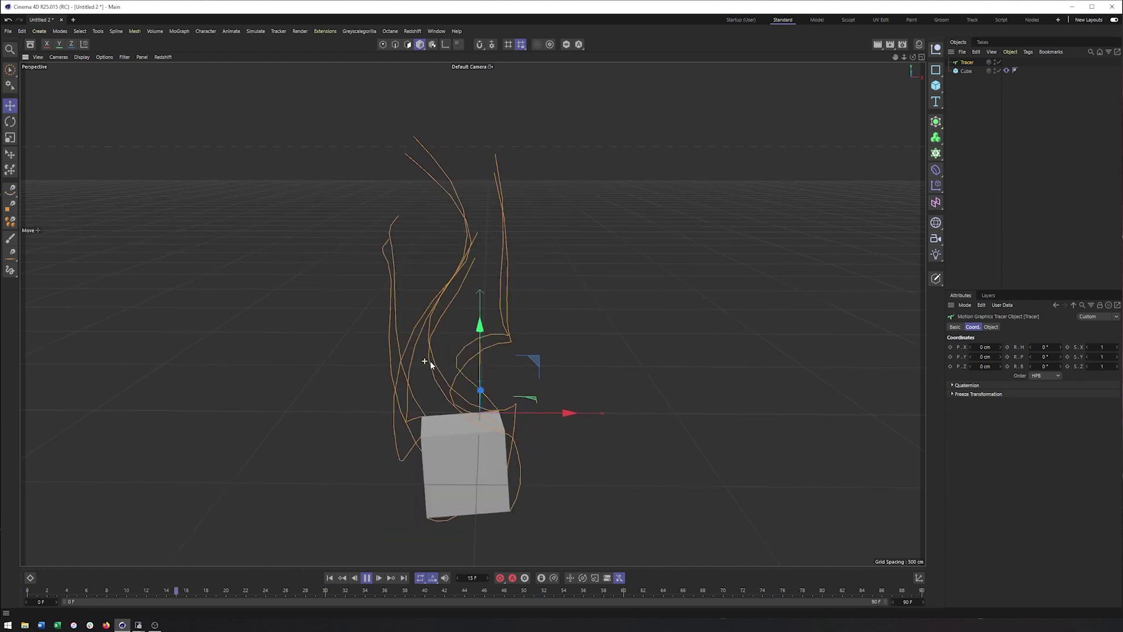
click(935, 125)
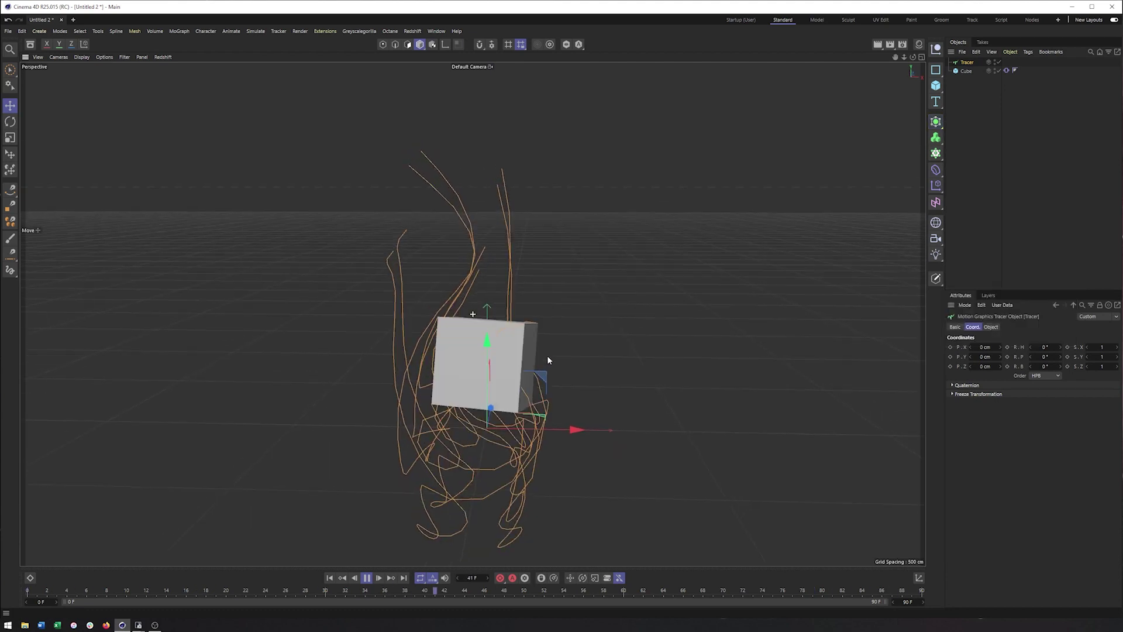
alt+drag(547, 360, 503, 349)
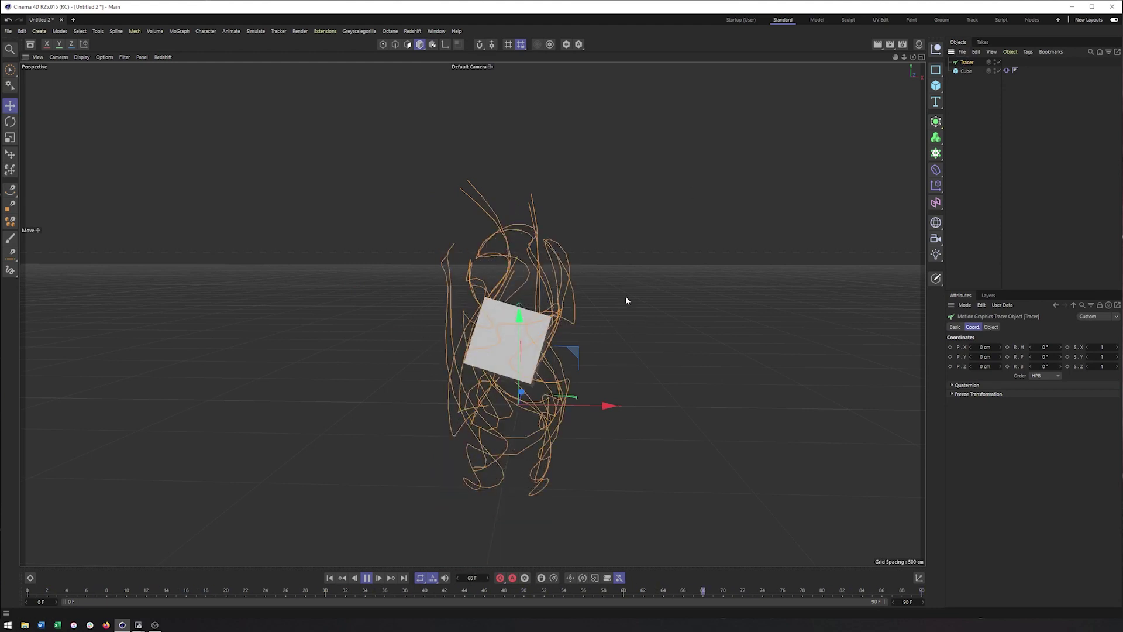
click(990, 326)
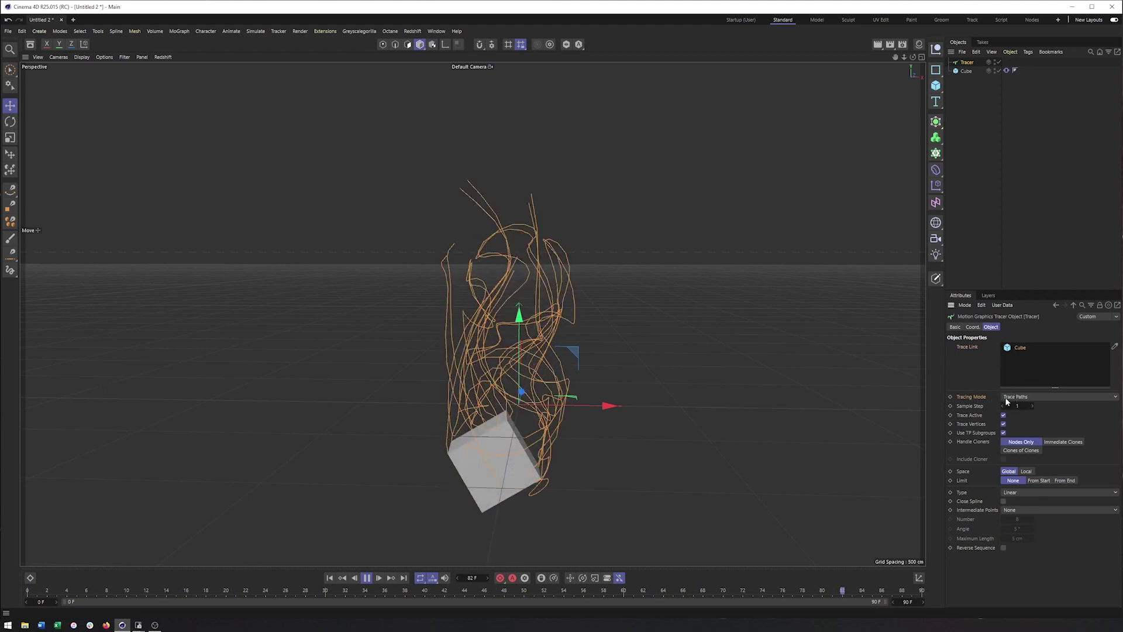
Leave the Tracer's Tracing Mode set to Trace Paths.
click(1033, 398)
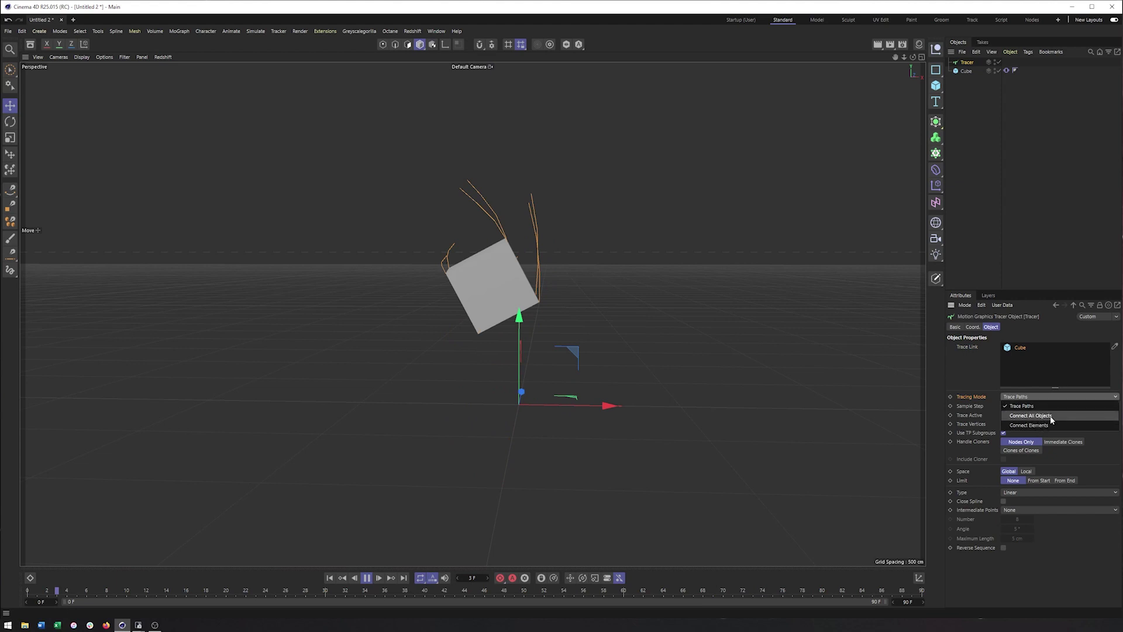
click(974, 394)
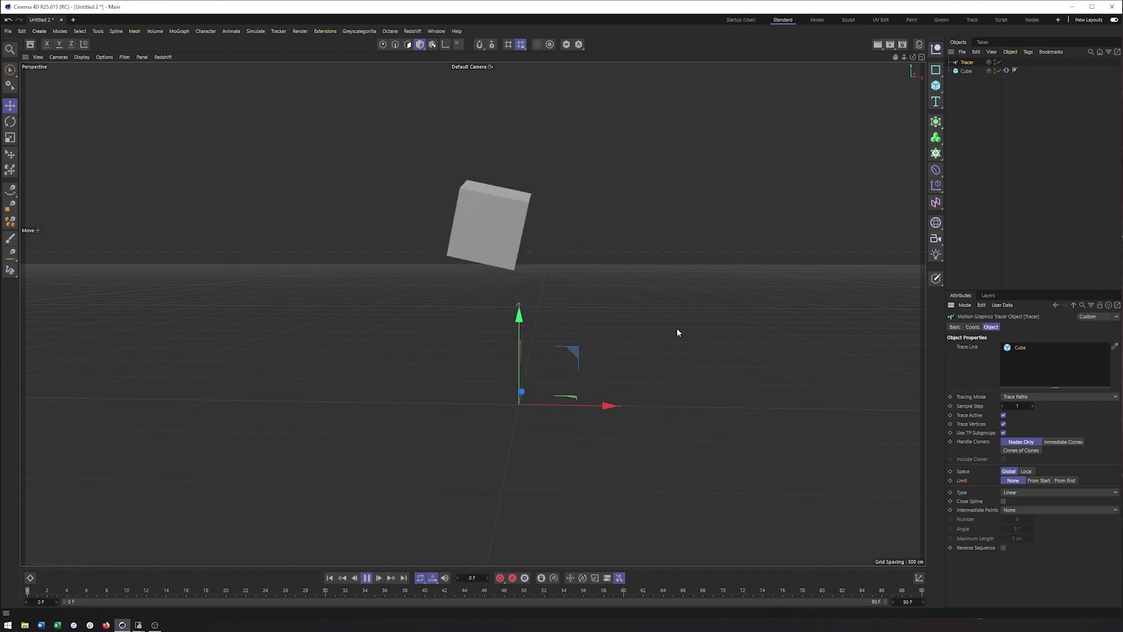
Switch the Tracer's Limit from From Start to From End with Amount 10, then stop playback.
mouse_move(546, 284)
alt+mouse_down()
mouse_move(497, 297)
mouse_move(509, 307)
alt+mouse_up()
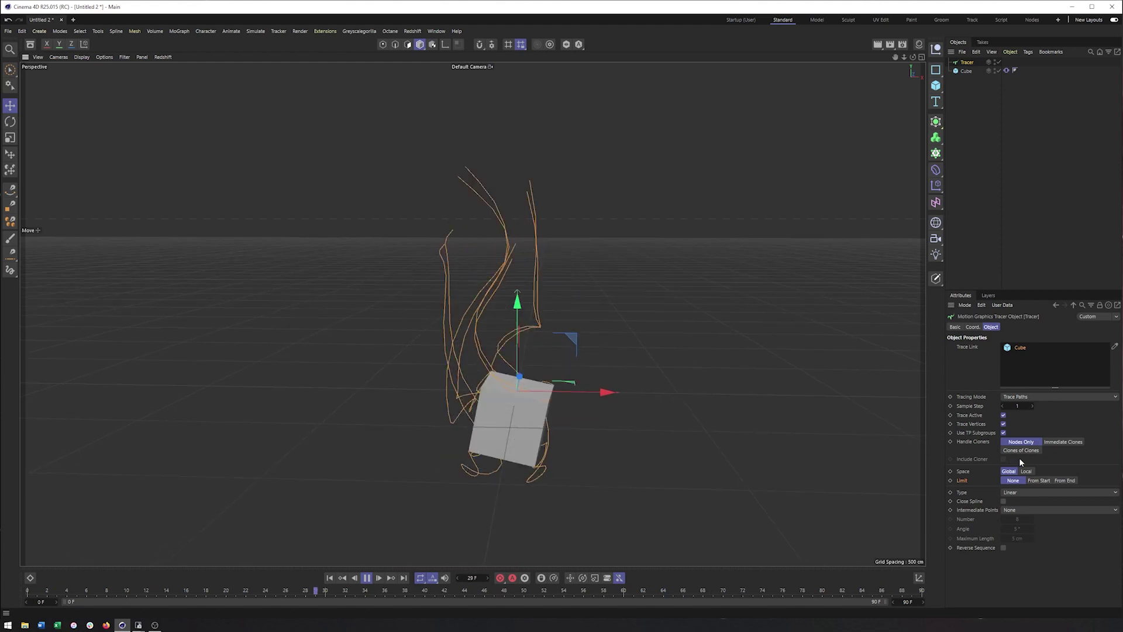
click(1039, 480)
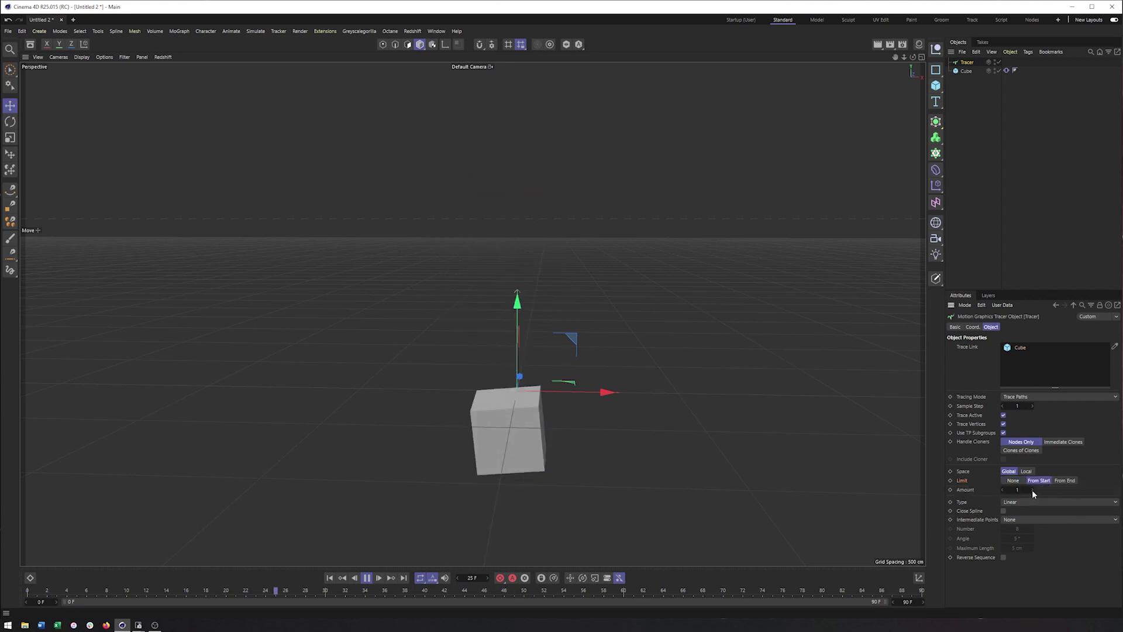
scroll(1031, 490, up, 5)
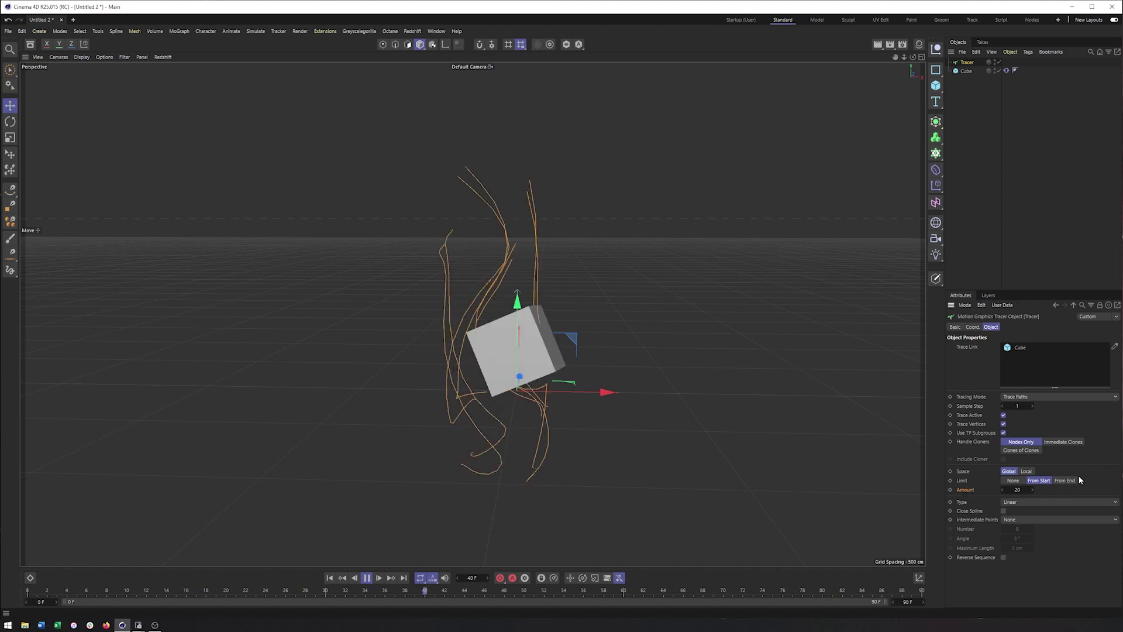
click(1060, 481)
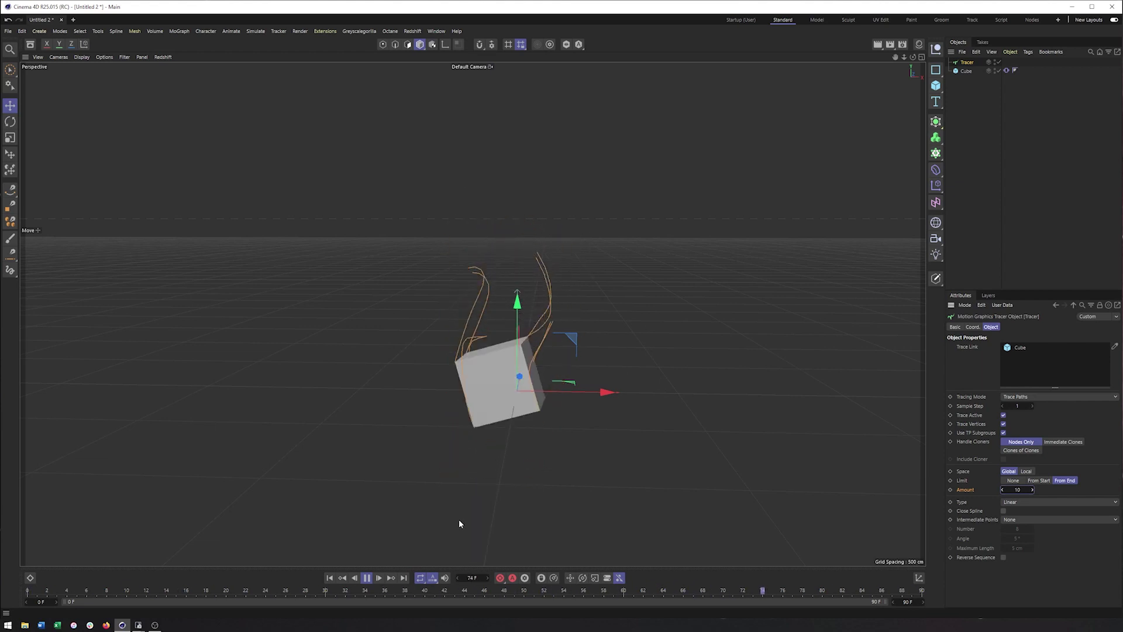
click(367, 577)
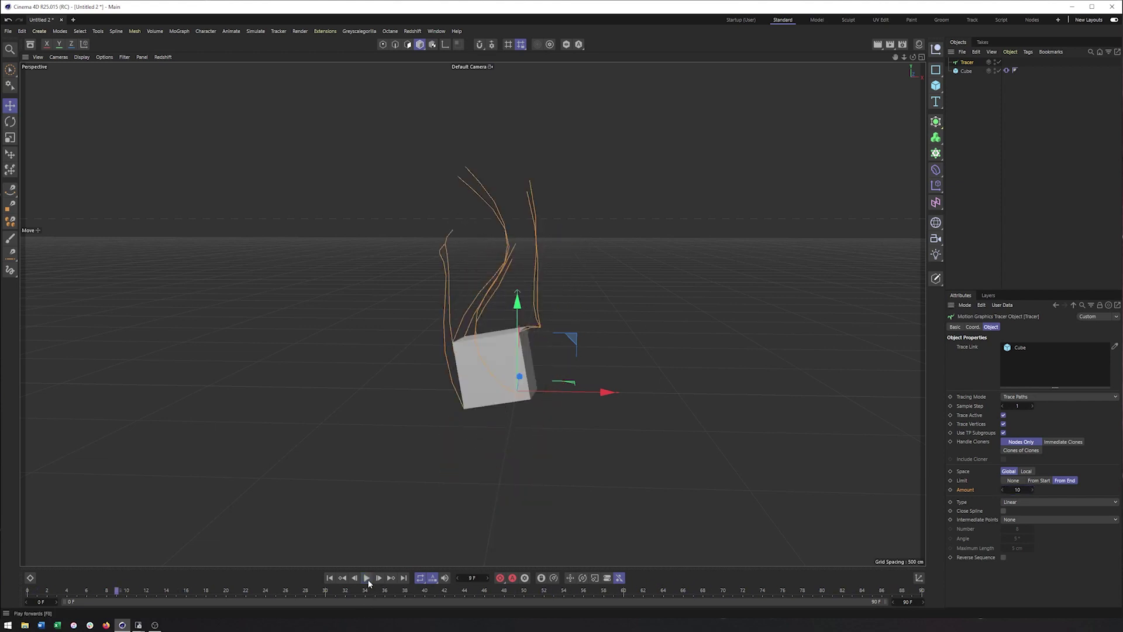
Review the interpolation options, orbit, rewind and replay to watch the short trails, and select Cube.
click(1026, 502)
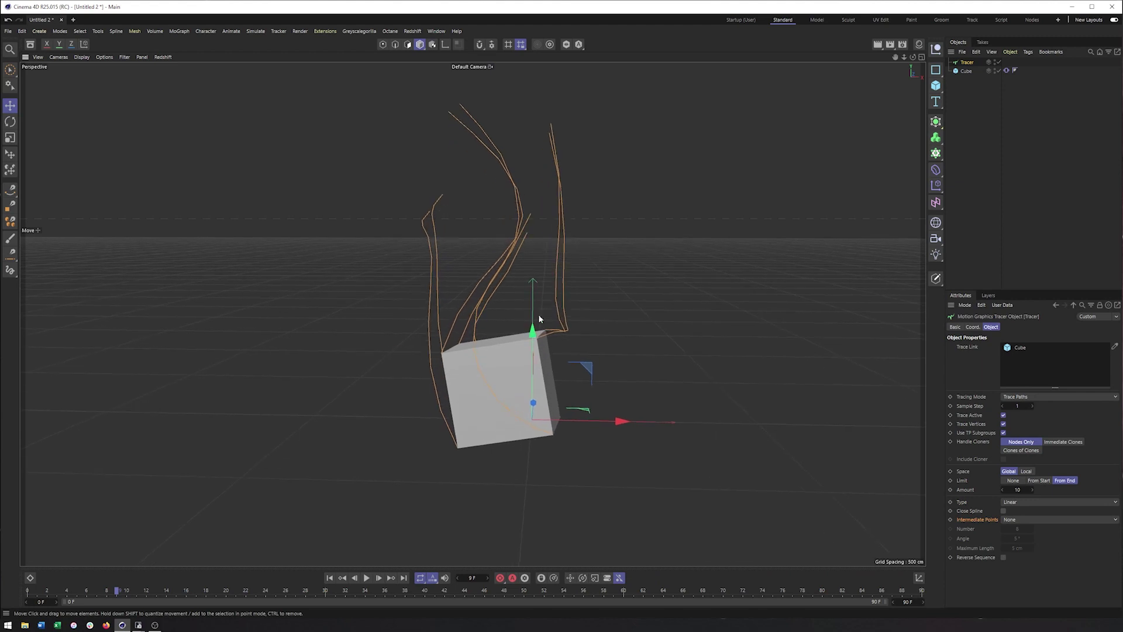
click(367, 578)
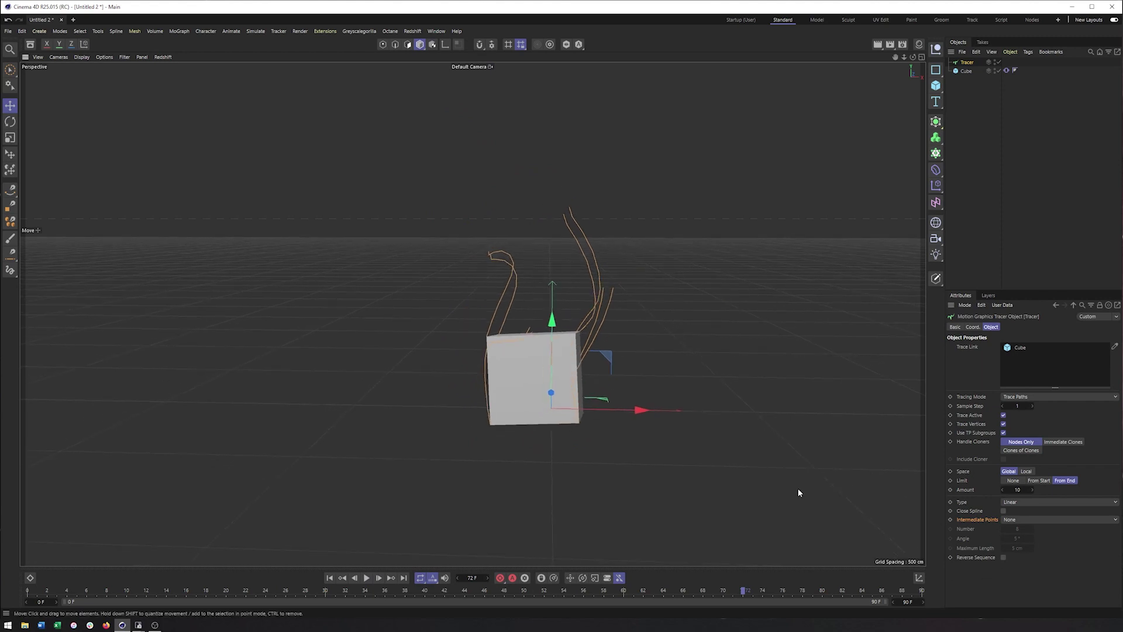
alt+drag(798, 492, 574, 387)
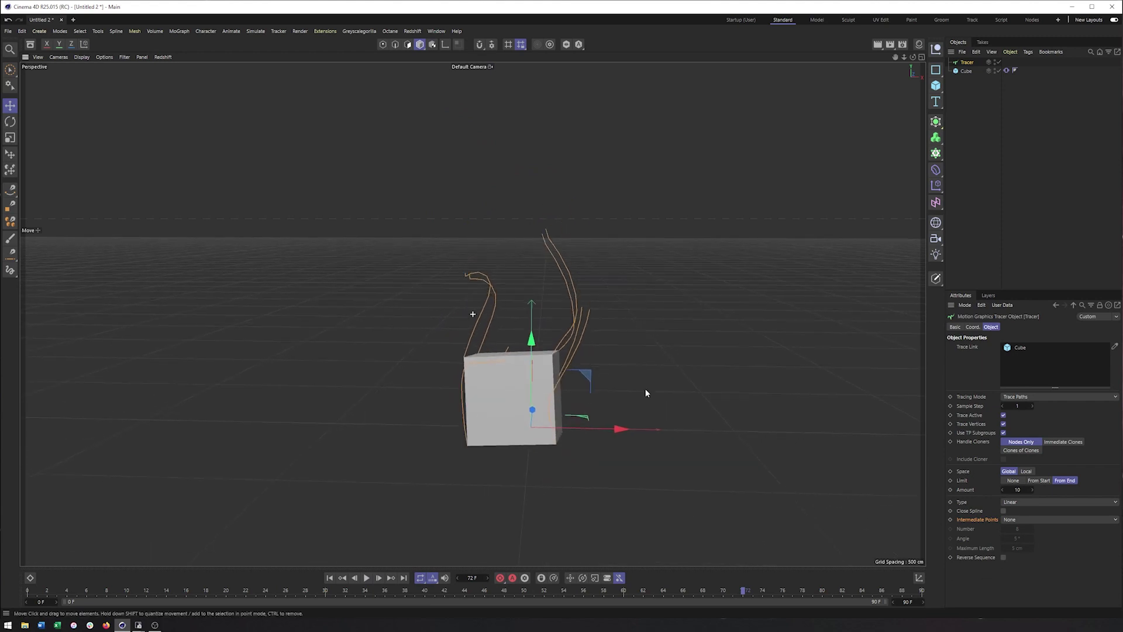
click(328, 577)
click(367, 578)
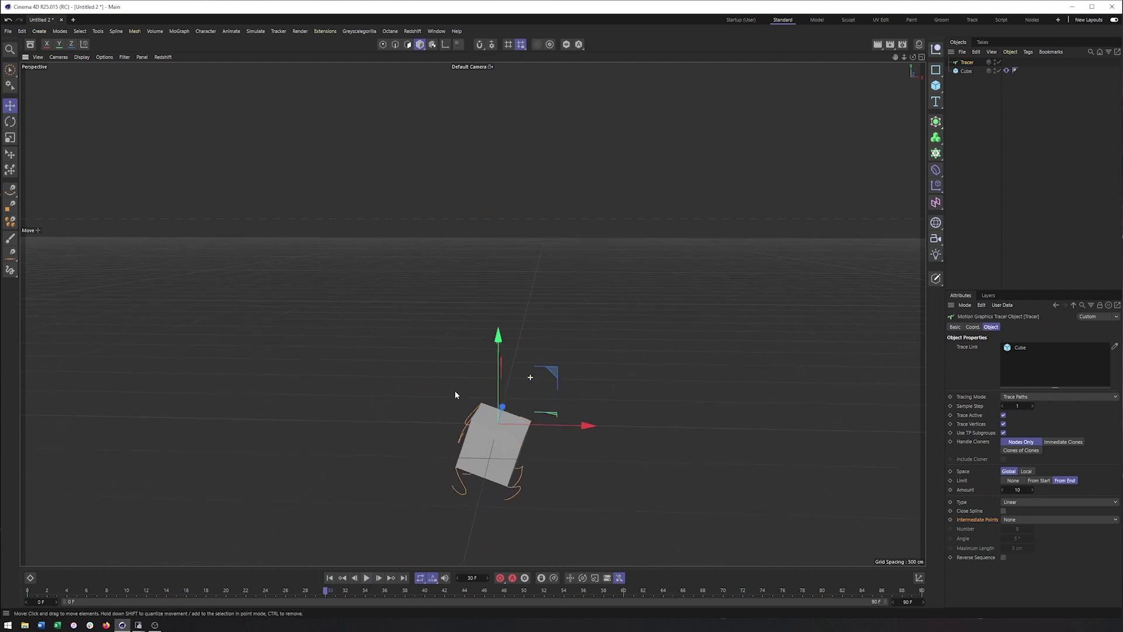
click(967, 71)
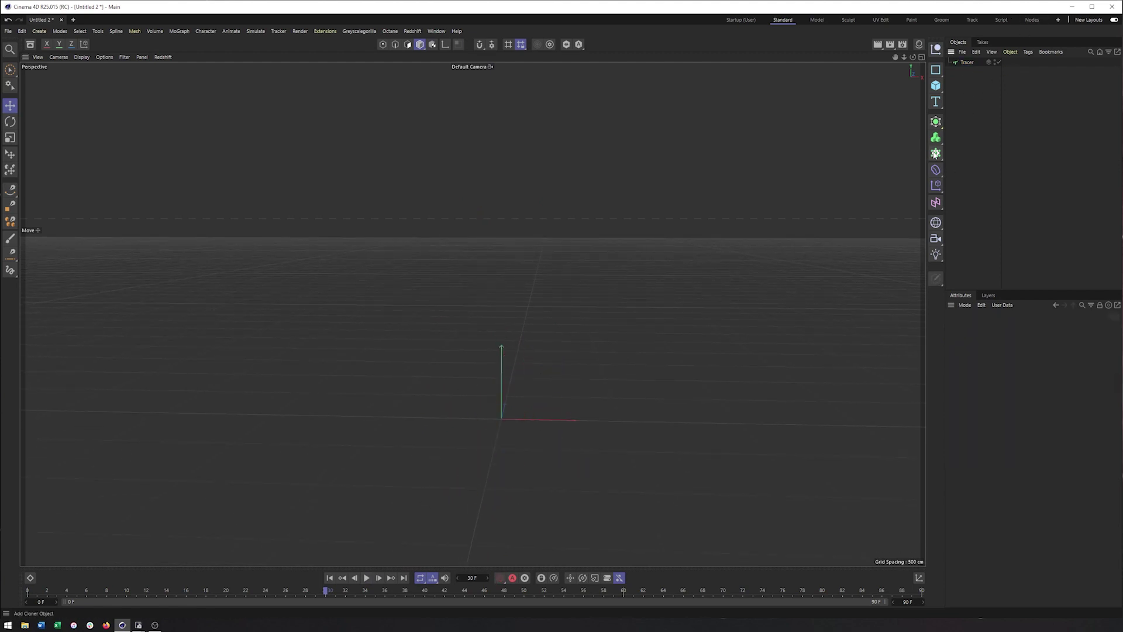
Add a Cloner holding a Platonic solid, arranged as a 3×3×3 grid spaced 1000 cm.
click(936, 84)
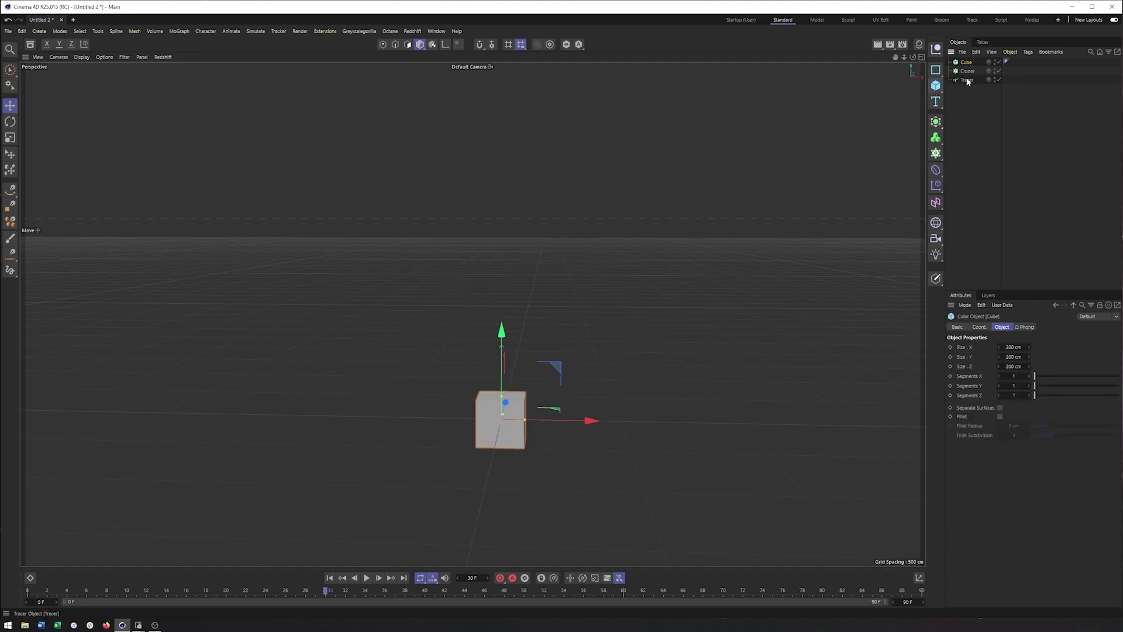
click(936, 85)
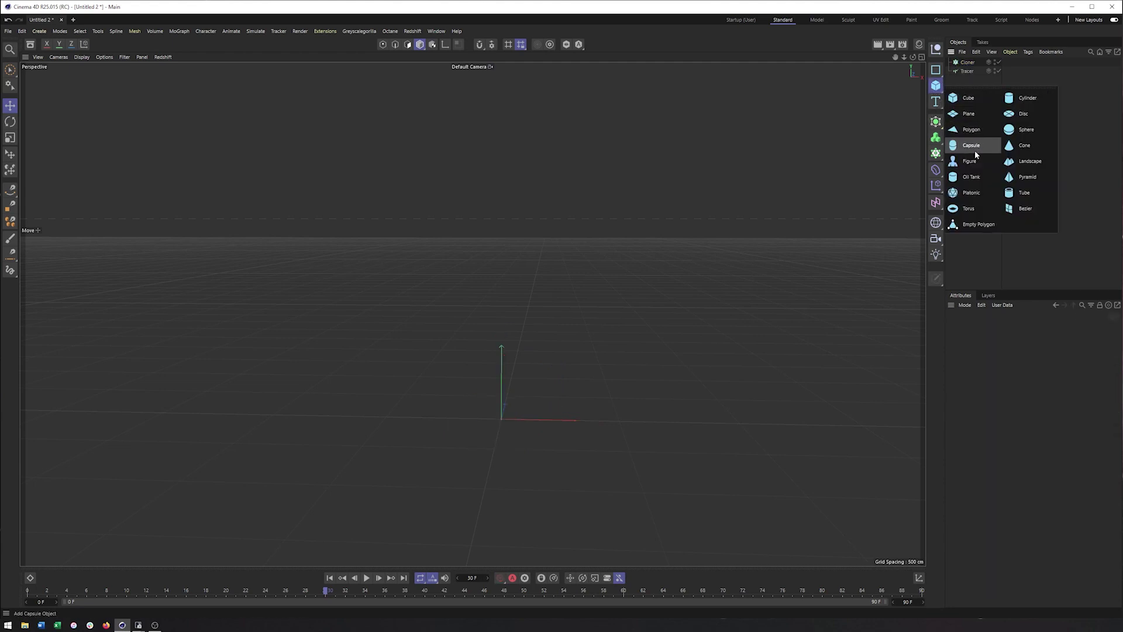
click(970, 200)
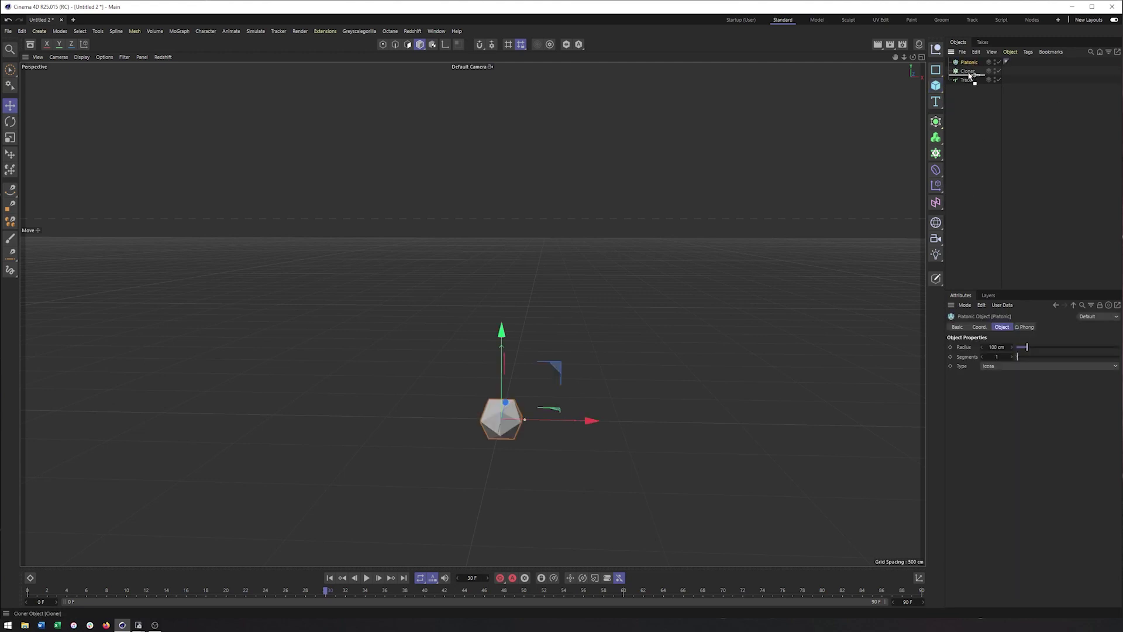
drag(969, 75, 969, 74)
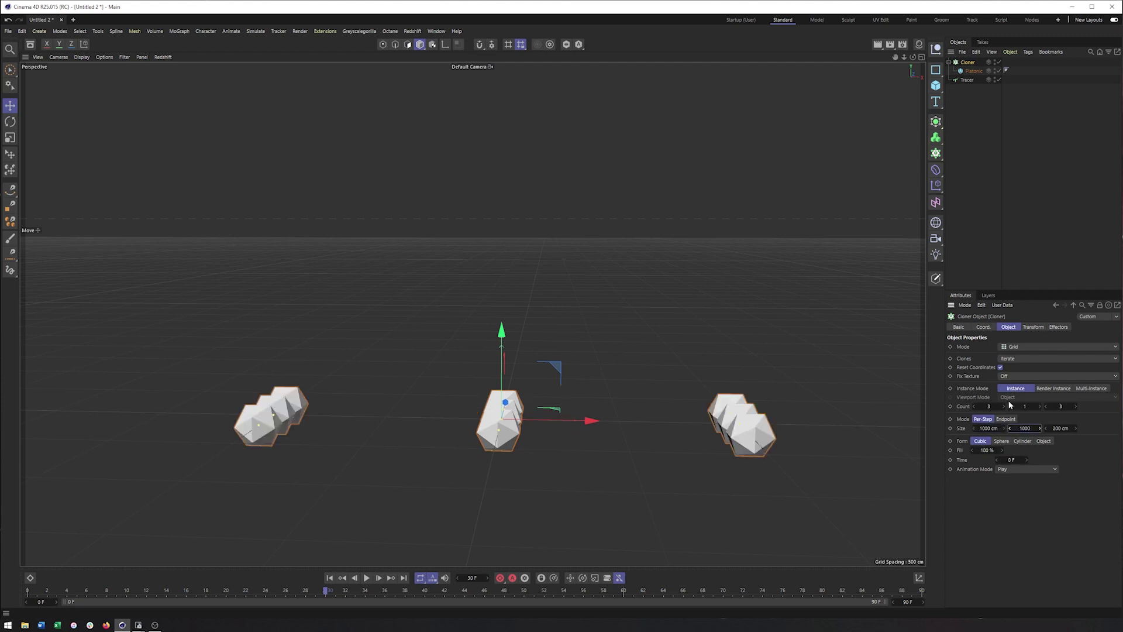
text(1000)
key(Return)
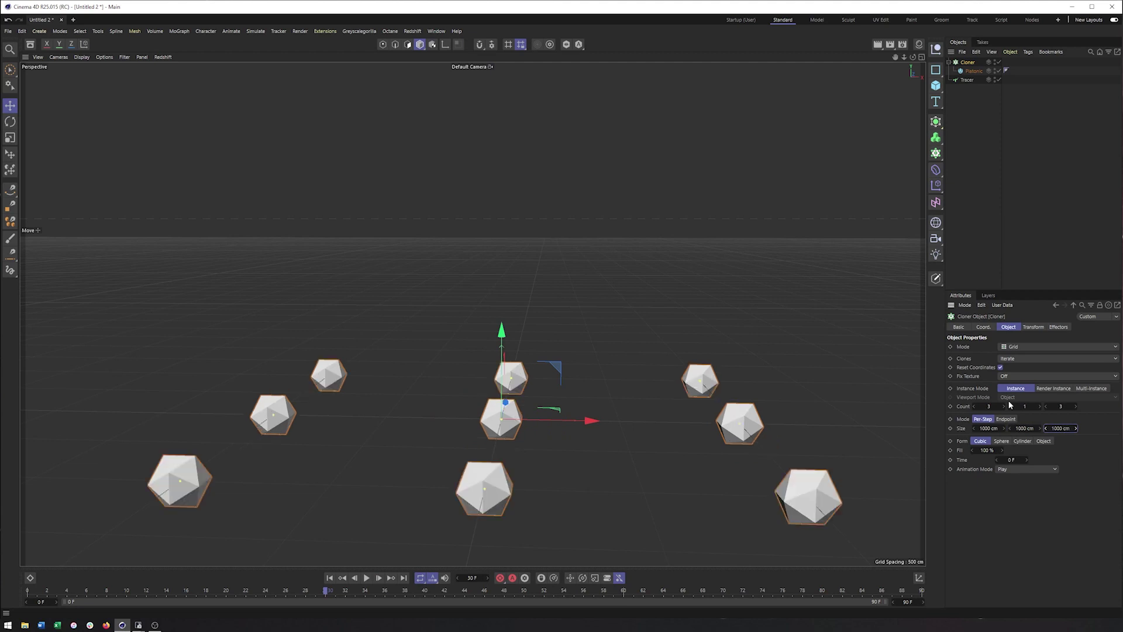
click(1040, 405)
scroll(473, 313, down, 3)
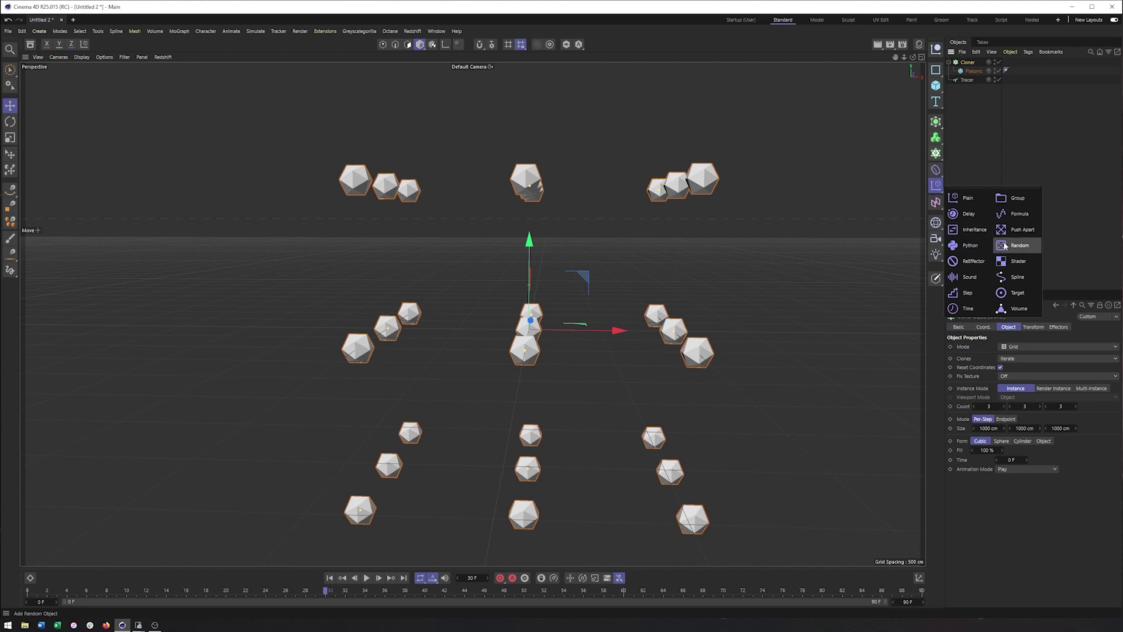
Add a Random effector offsetting clone positions by about 899, 1129 and 1742 cm.
click(1031, 246)
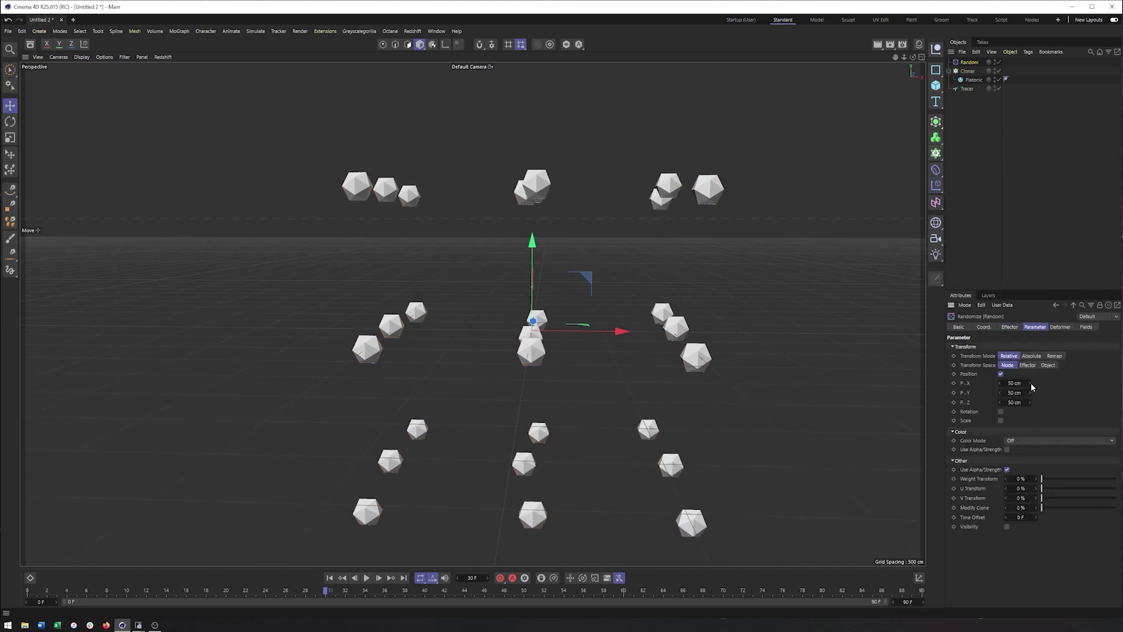
drag(1032, 387, 1032, 387)
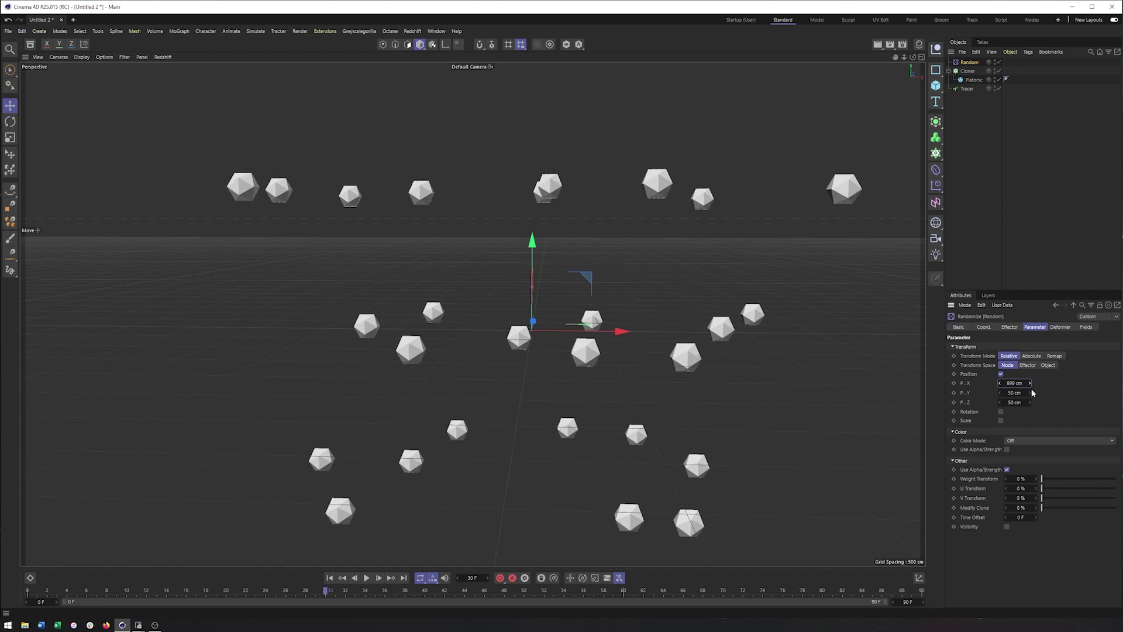
drag(1014, 392, 1015, 393)
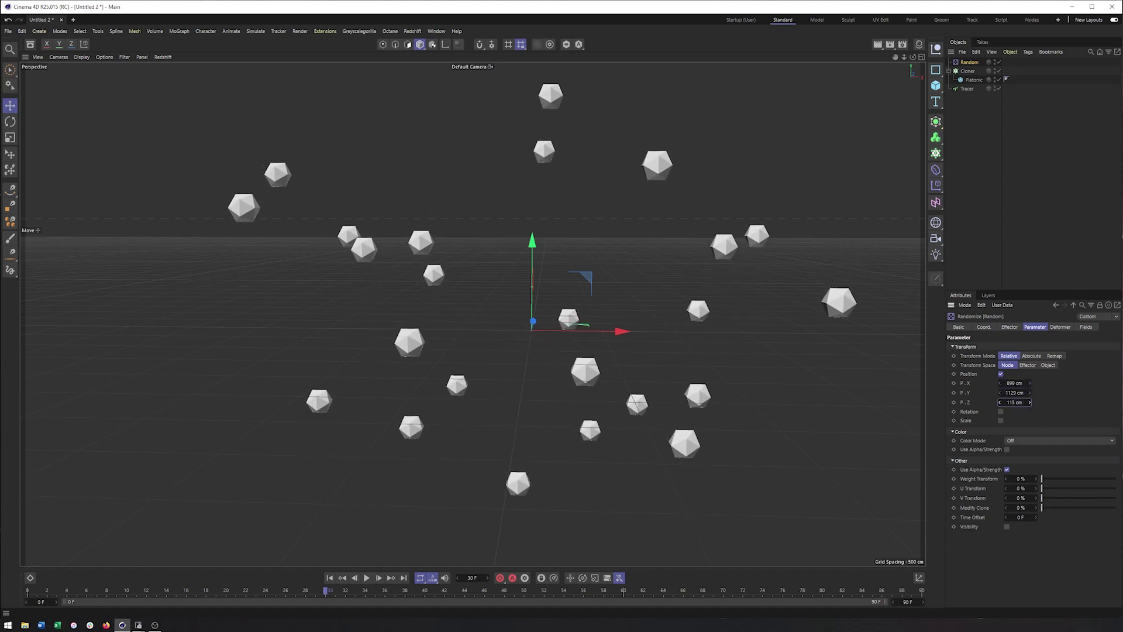
drag(1014, 402, 1015, 401)
middle_drag(719, 348, 550, 251)
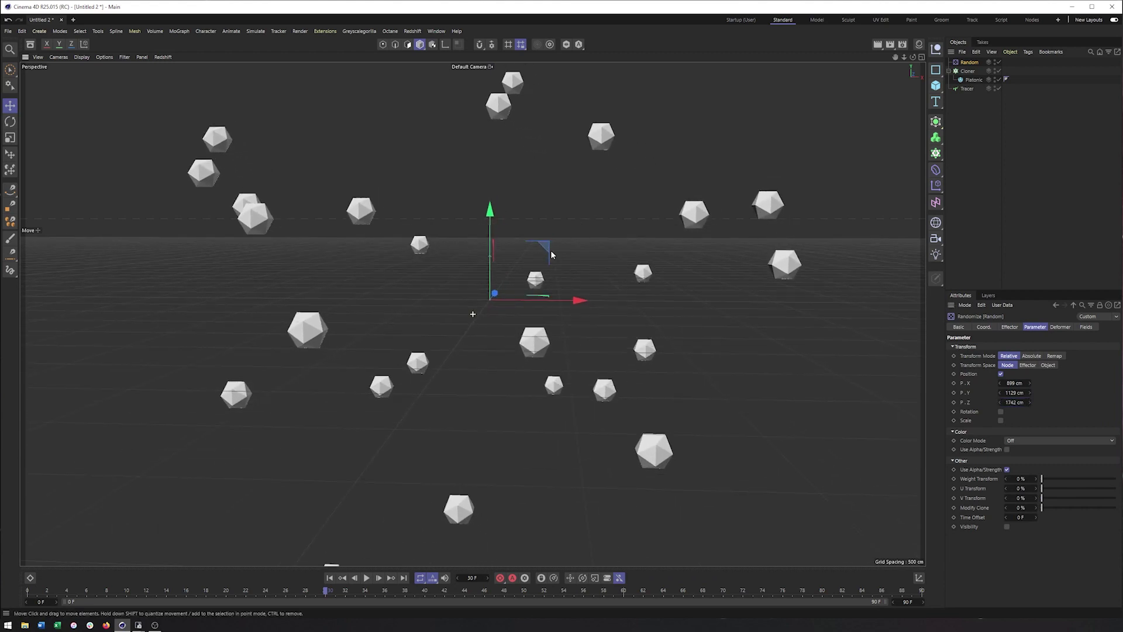
scroll(403, 290, down, 3)
scroll(430, 283, down, 1)
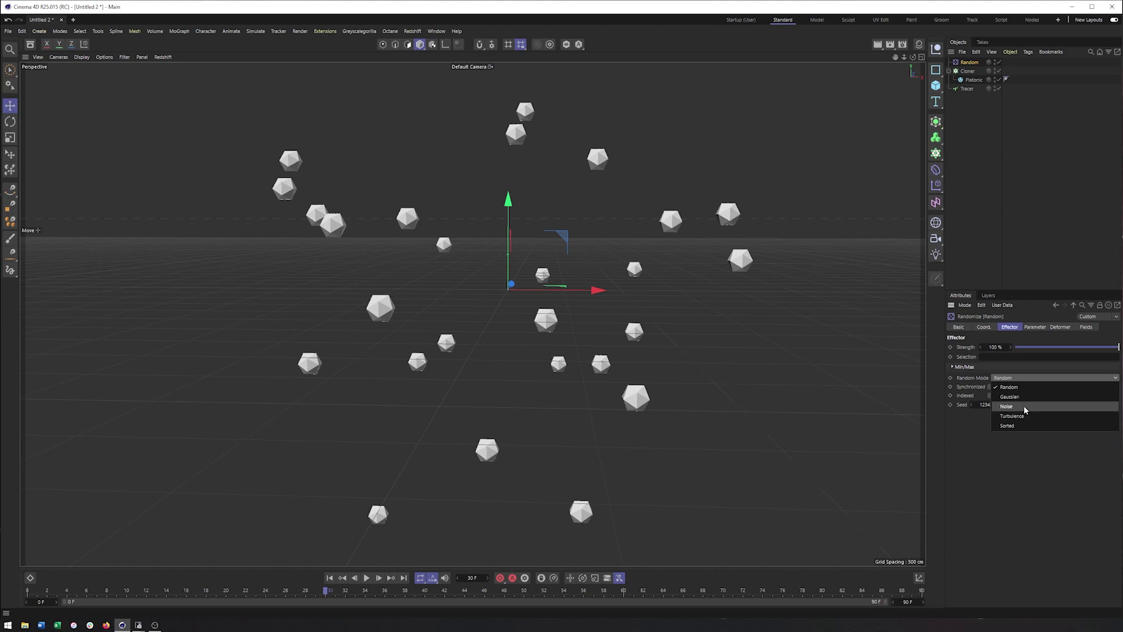
Switch the Random effector to Noise mode with P.X, P.Y and P.Z offsets of 2000 cm.
click(1024, 409)
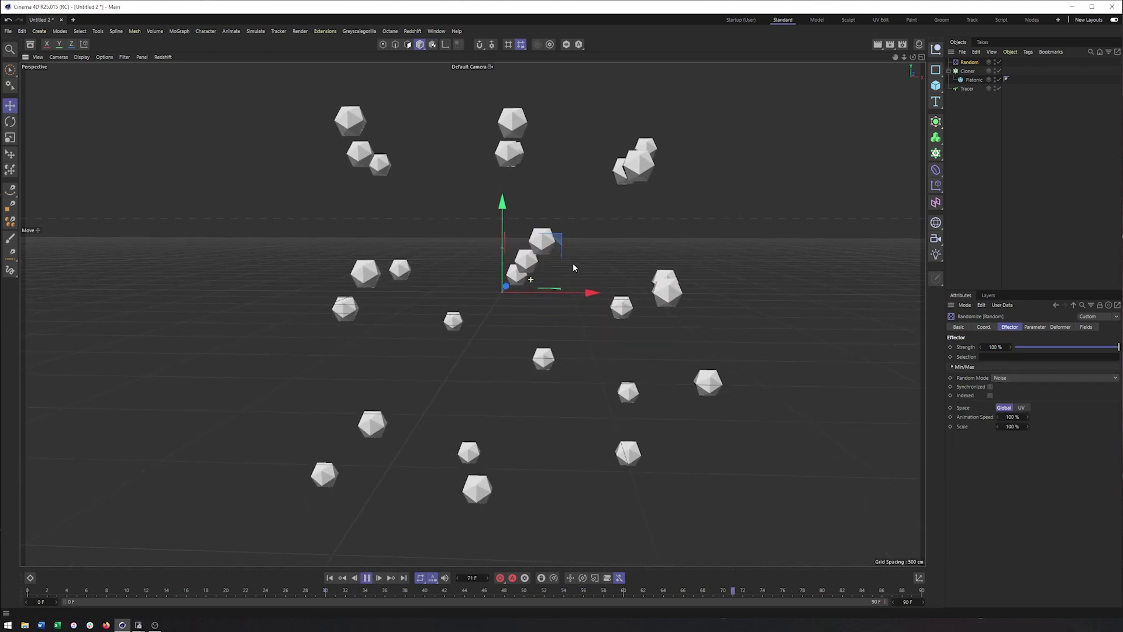
drag(573, 262, 543, 306)
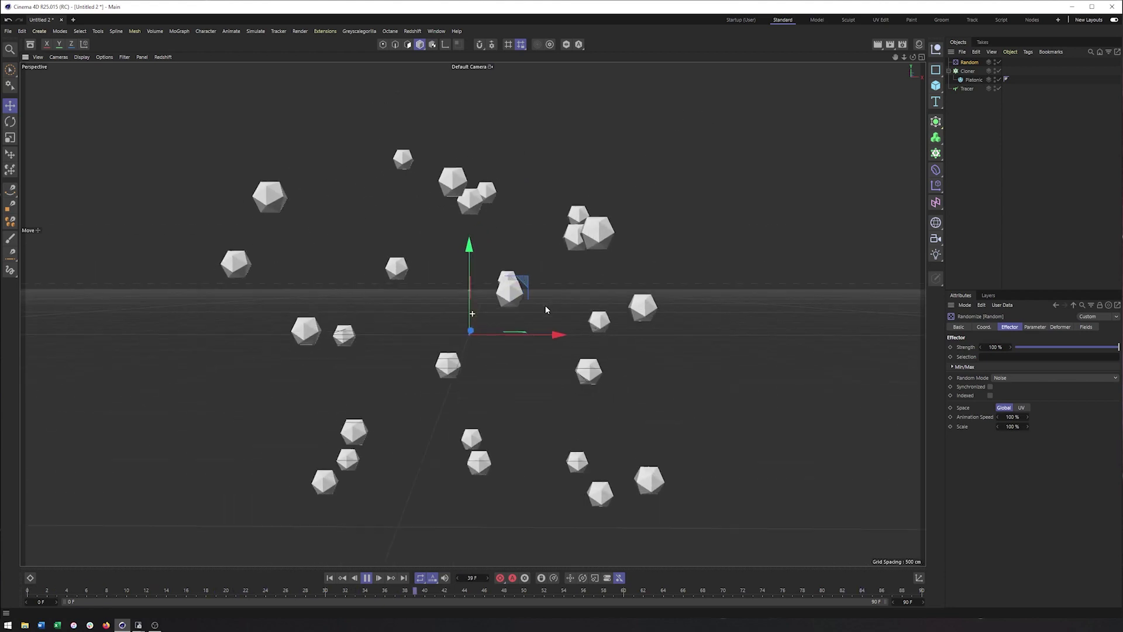
click(1034, 327)
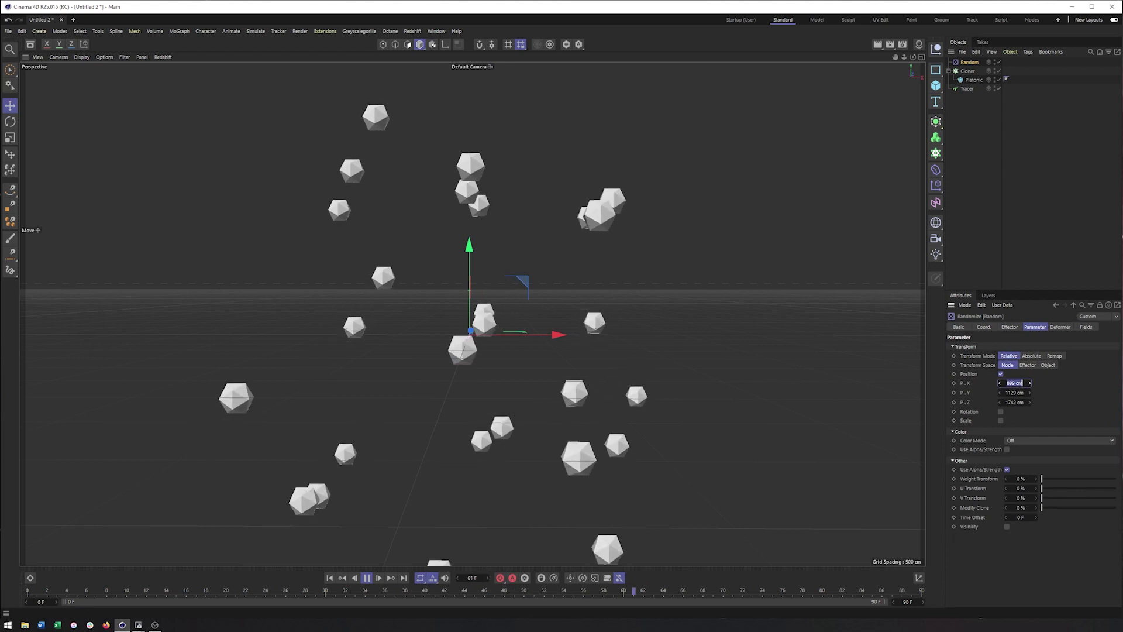
text(2000)
key(Tab)
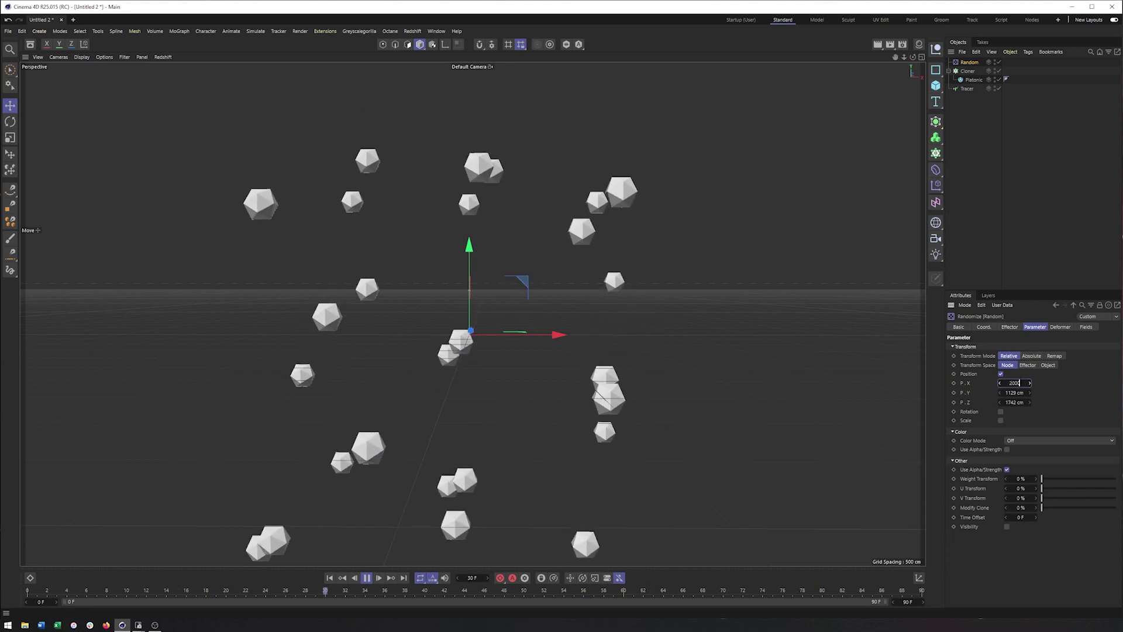
text(2000)
key(Tab)
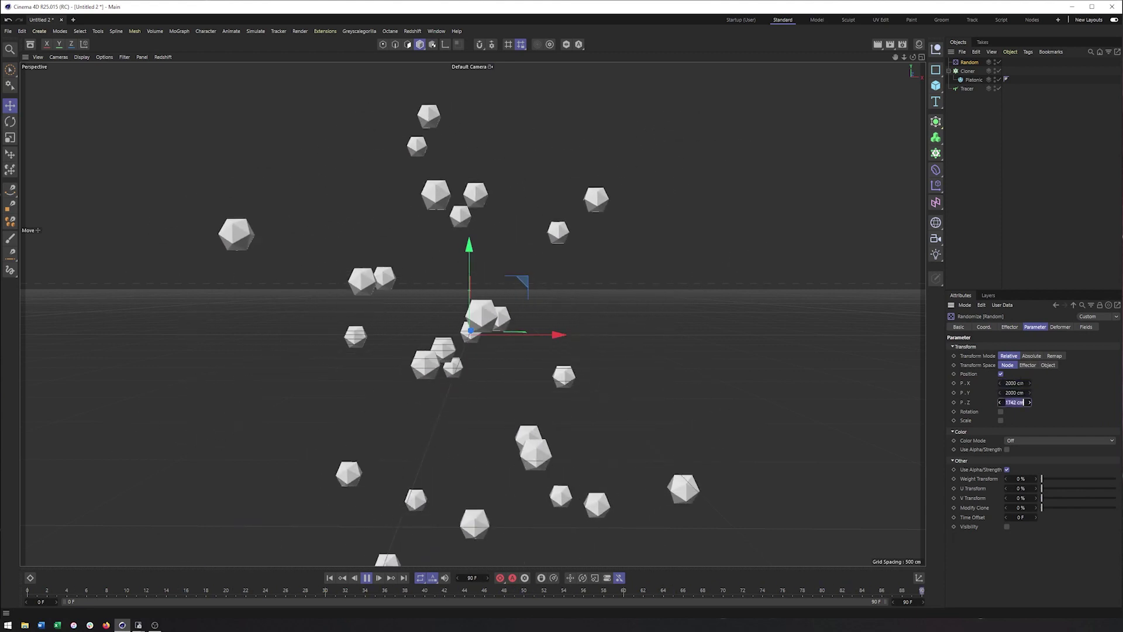
text(000)
key(Return)
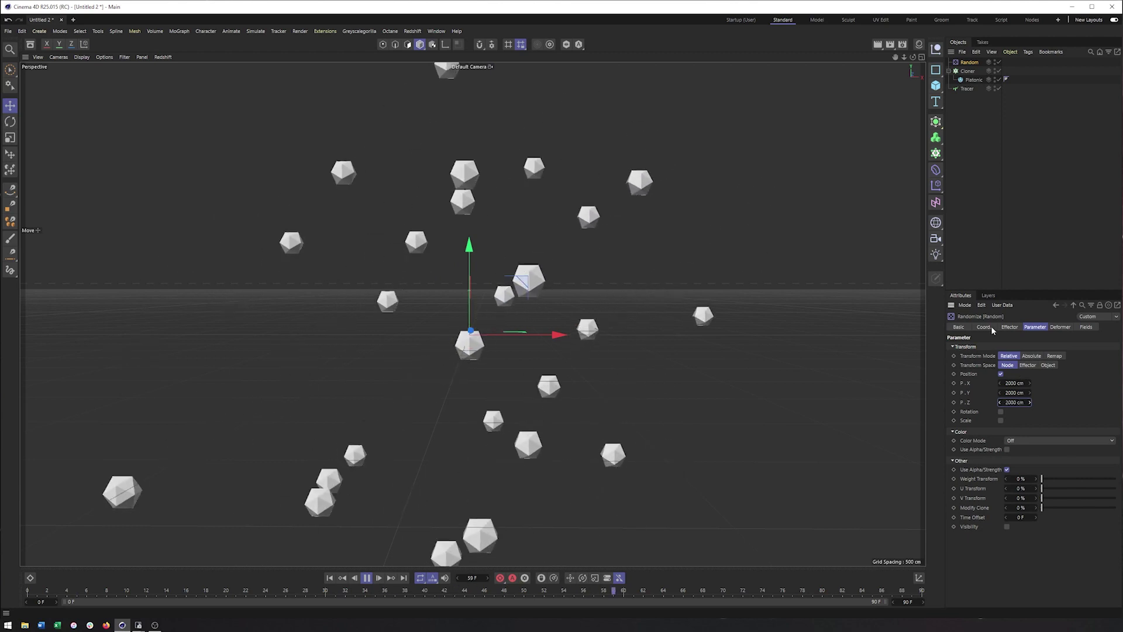
Enable random heading rotation and lower the noise Animation Speed to 13%.
click(1000, 412)
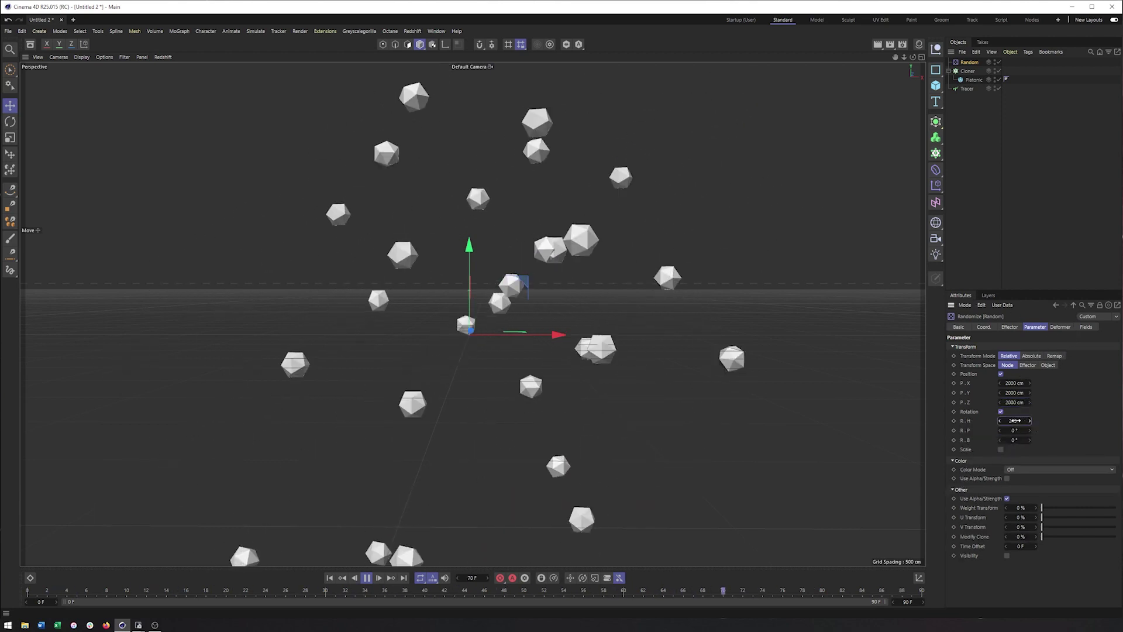
mouse_move(1028, 420)
mouse_down()
mouse_move(1019, 430)
mouse_move(974, 421)
mouse_up()
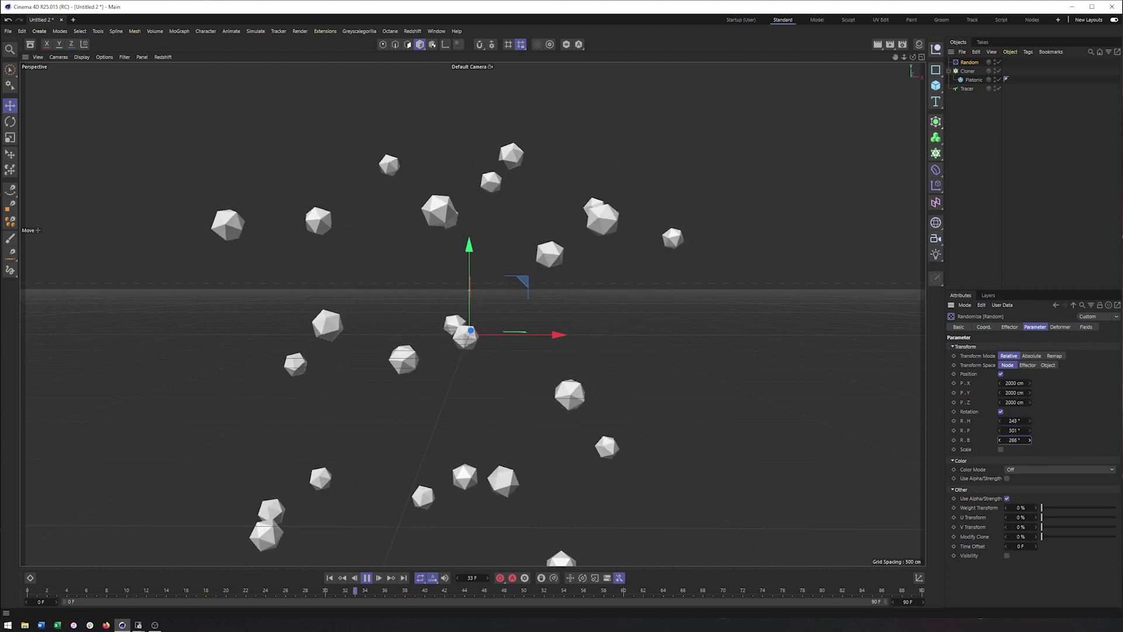
click(1009, 327)
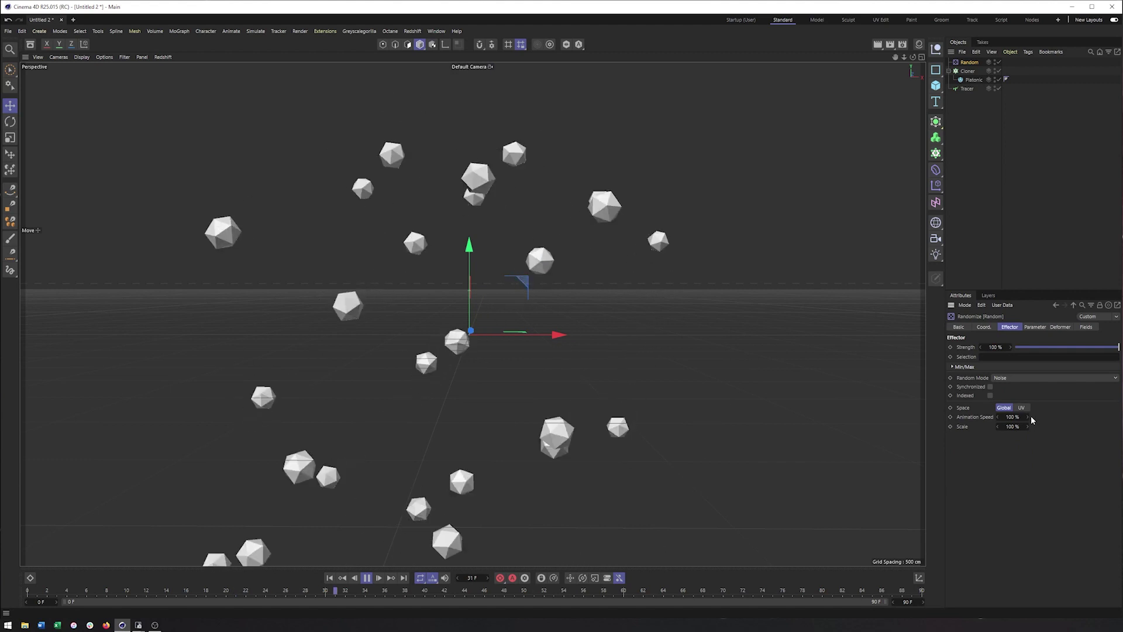
drag(1026, 417, 991, 417)
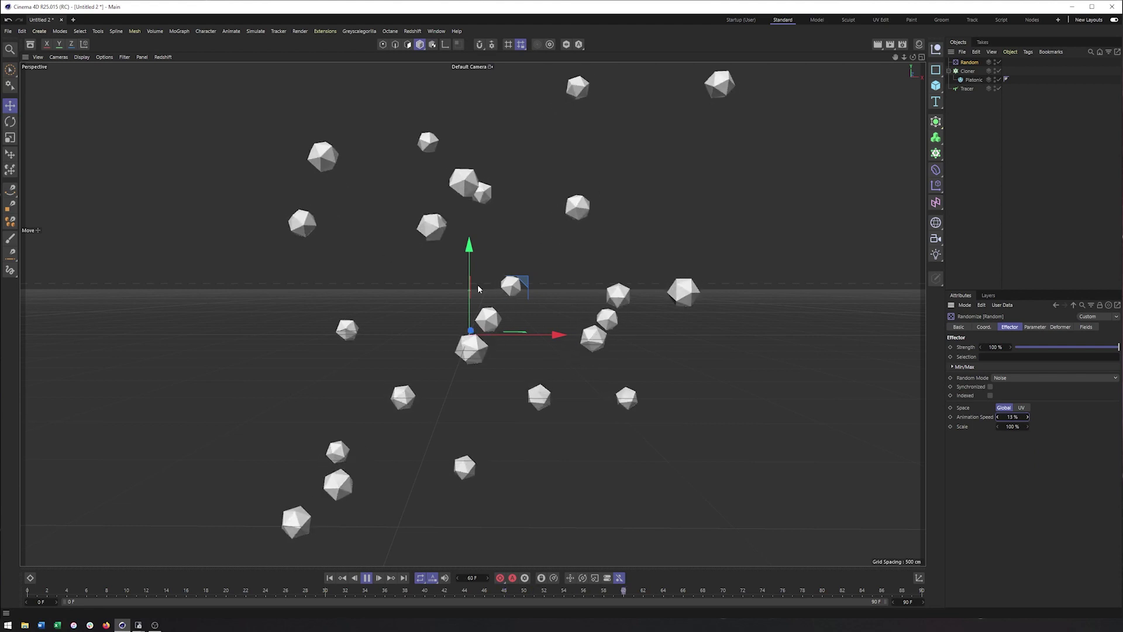
scroll(562, 294, up, 2)
scroll(553, 299, up, 2)
scroll(579, 285, up, 3)
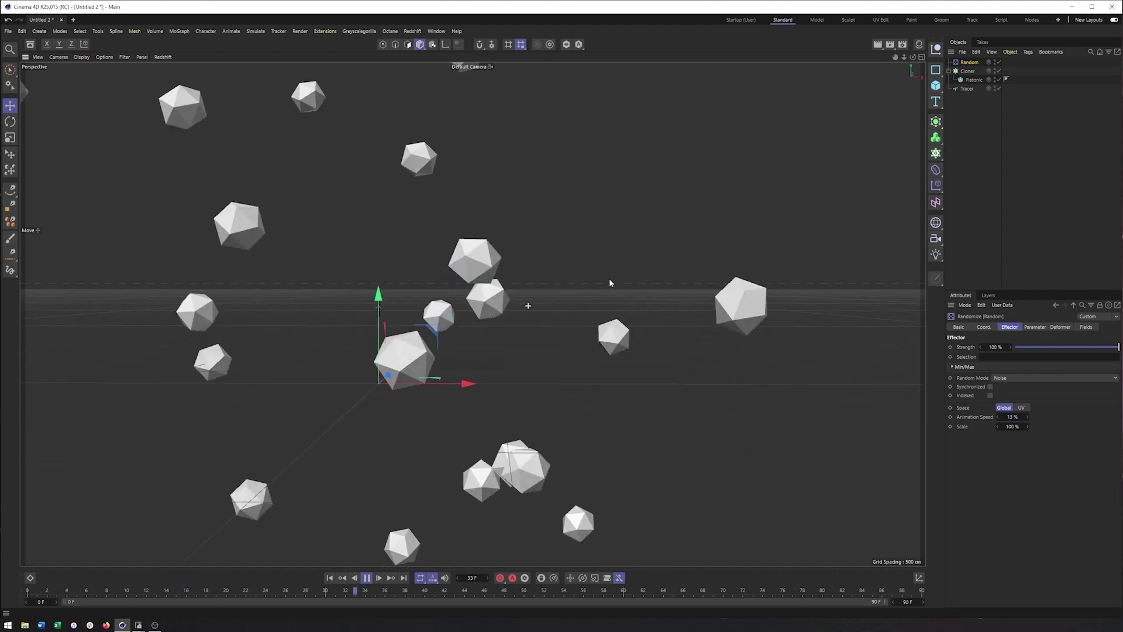
scroll(614, 291, down, 2)
scroll(614, 311, down, 2)
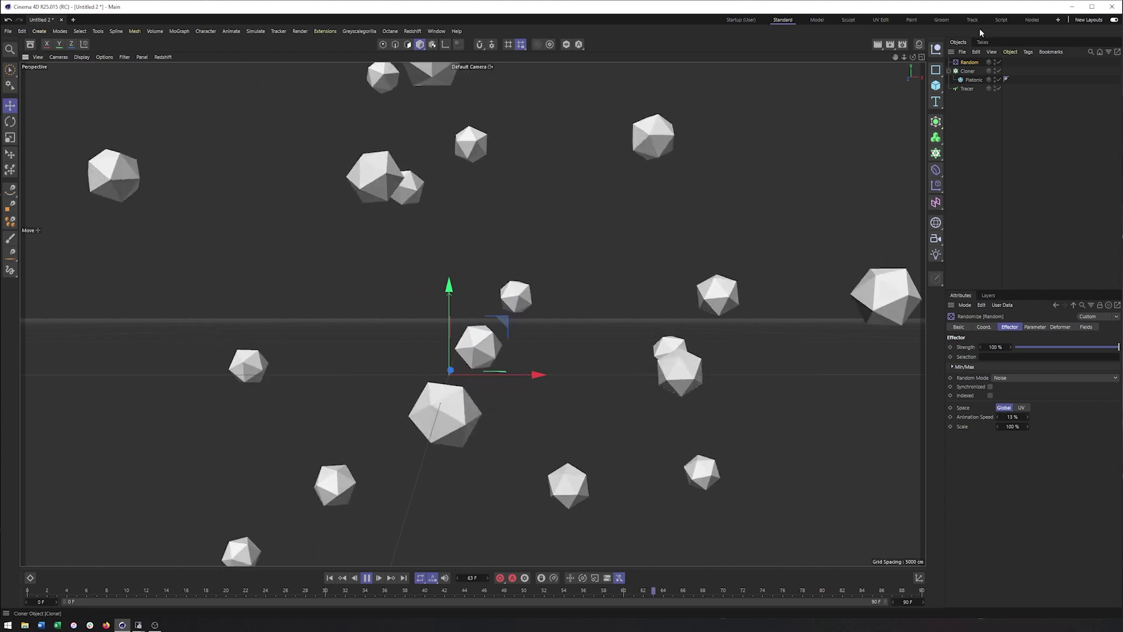
click(965, 89)
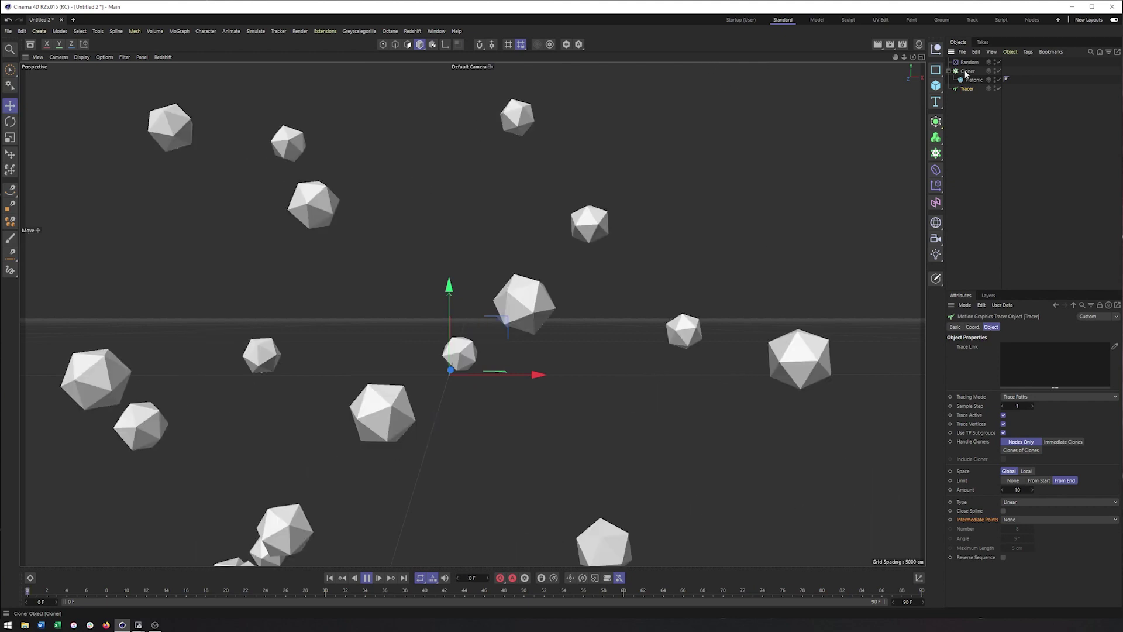
Have the Tracer follow the Cloner, skip vertex tracing, and limit the trace From End to 10.
drag(1032, 360, 1032, 362)
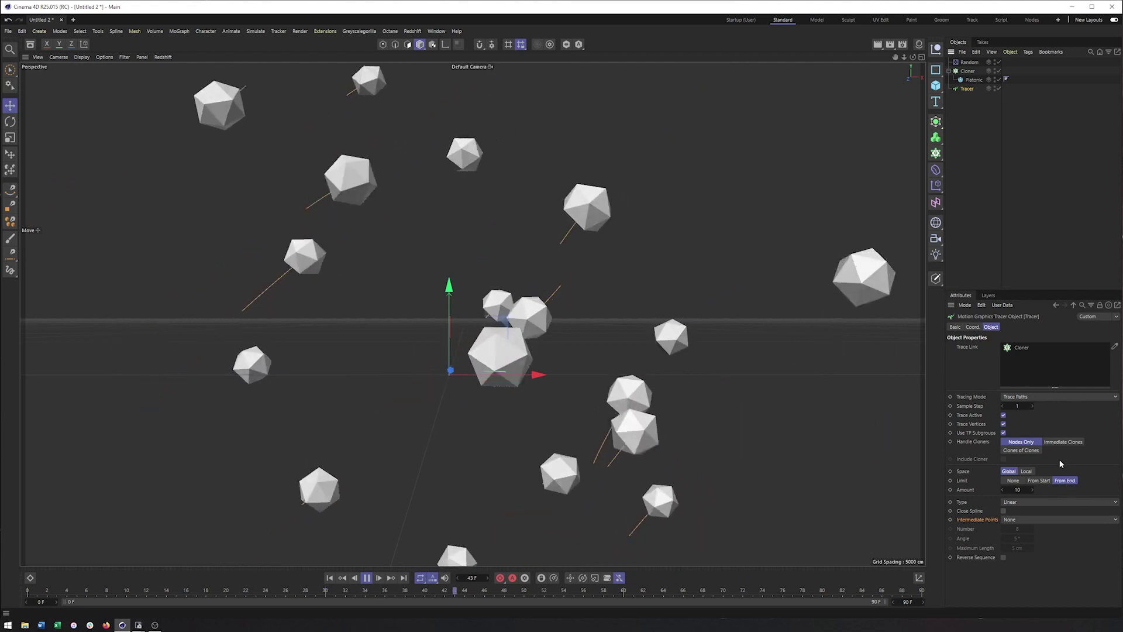
click(973, 424)
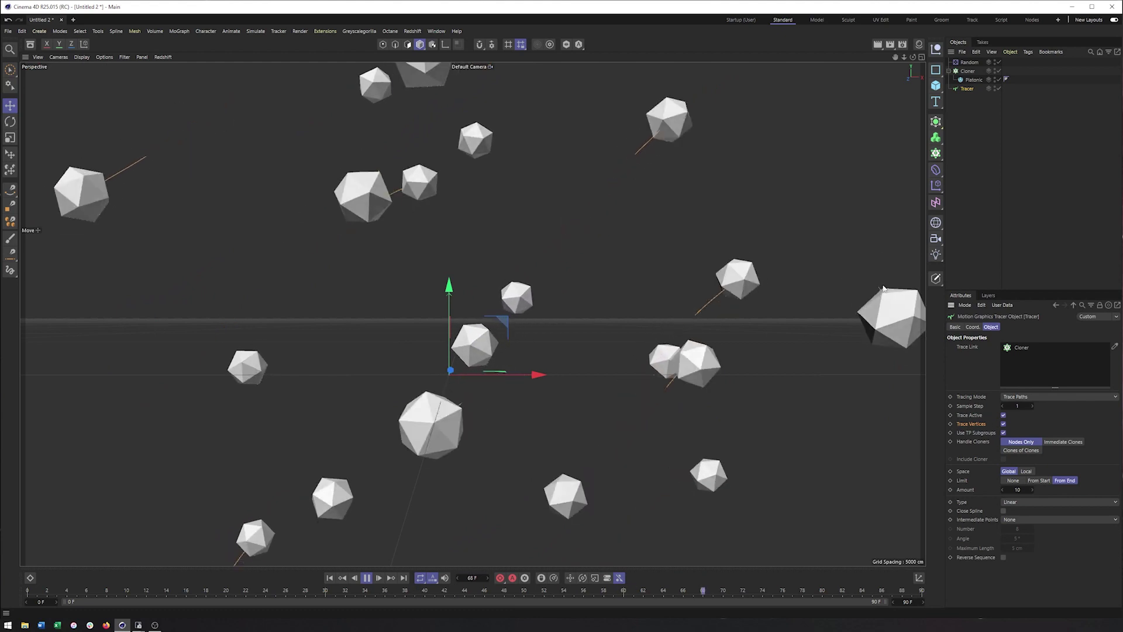
click(1003, 424)
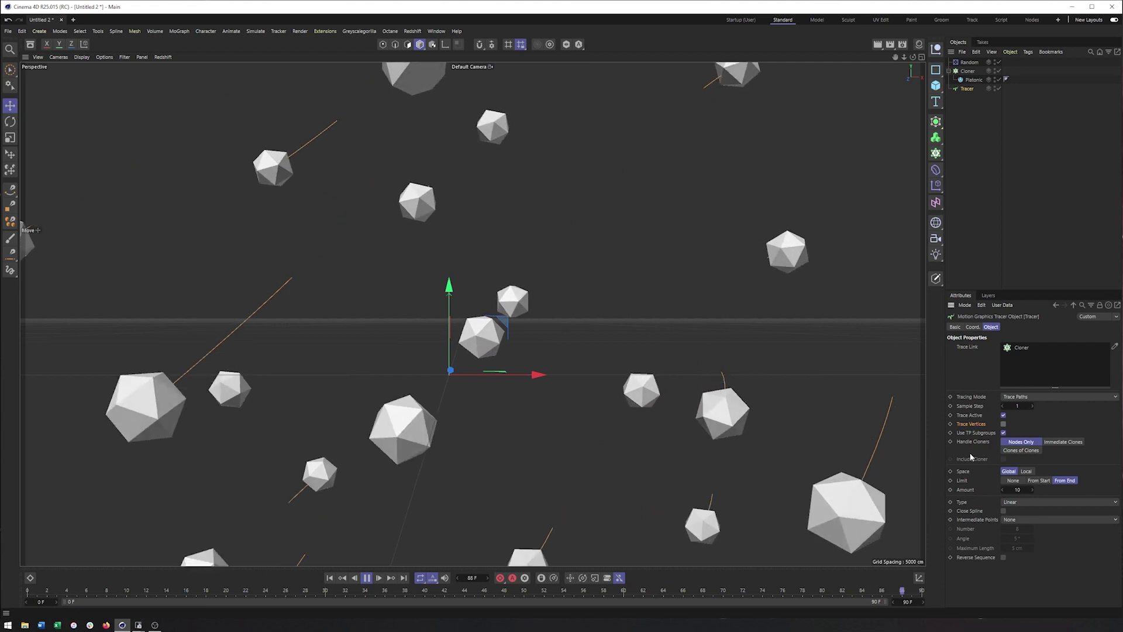
click(1011, 480)
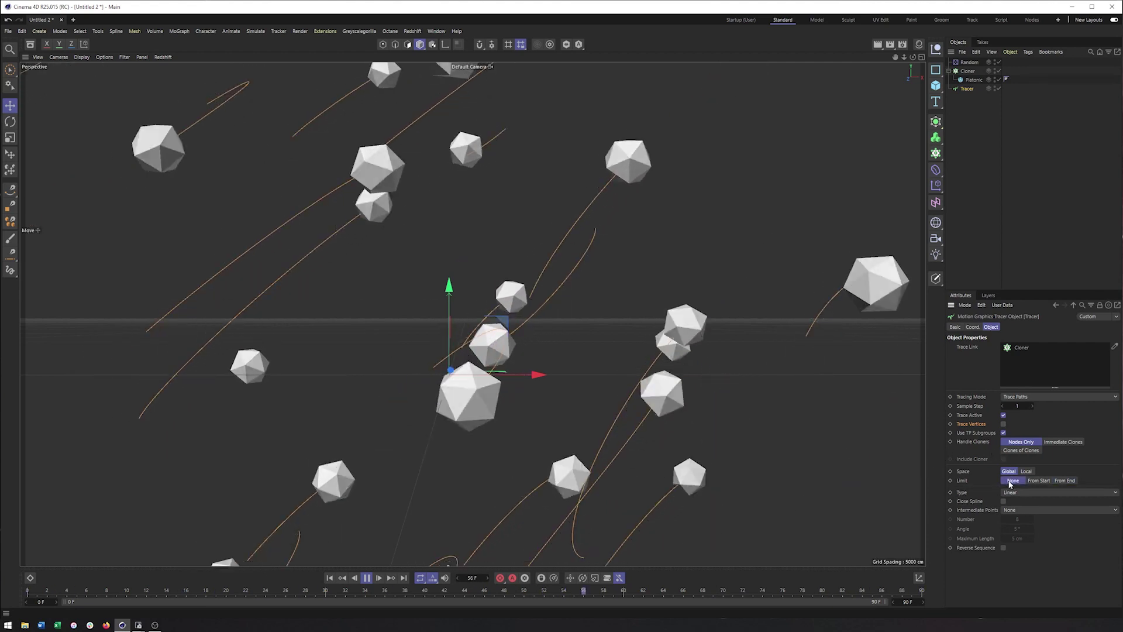
click(1065, 480)
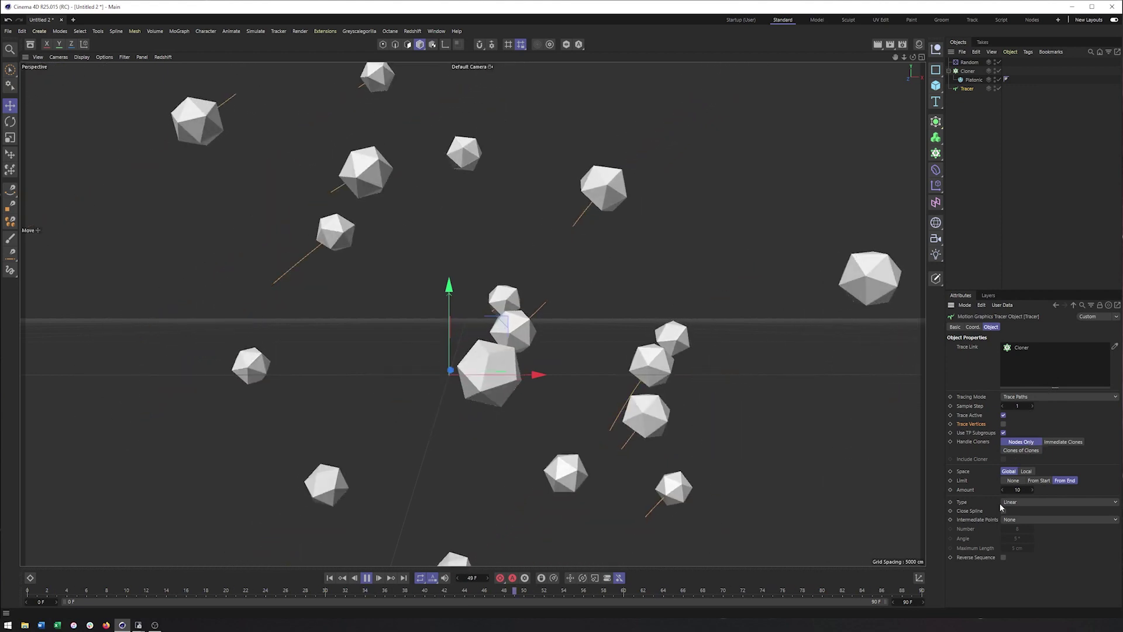
Switch the Tracer's Tracing Mode to Connect All Objects and stop playback.
click(1023, 398)
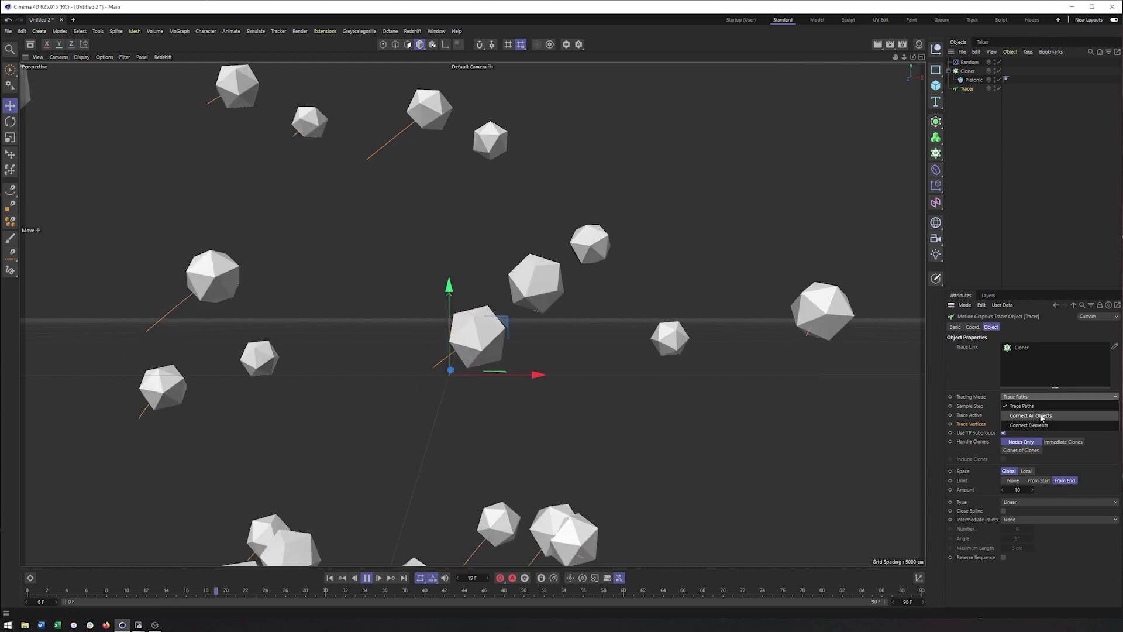
click(1035, 415)
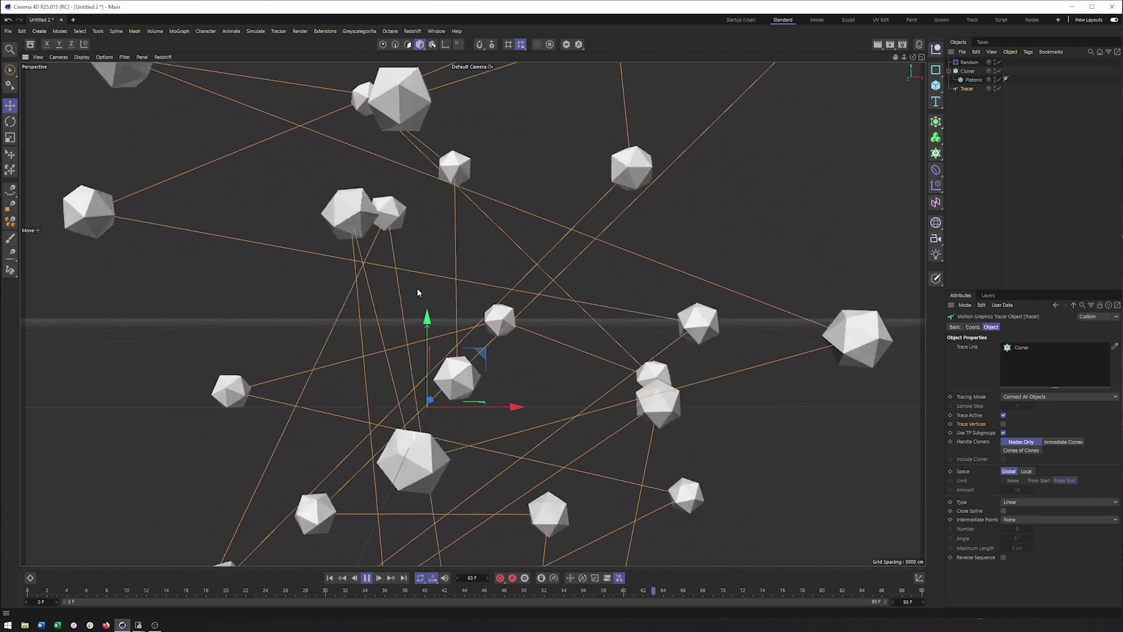
click(367, 578)
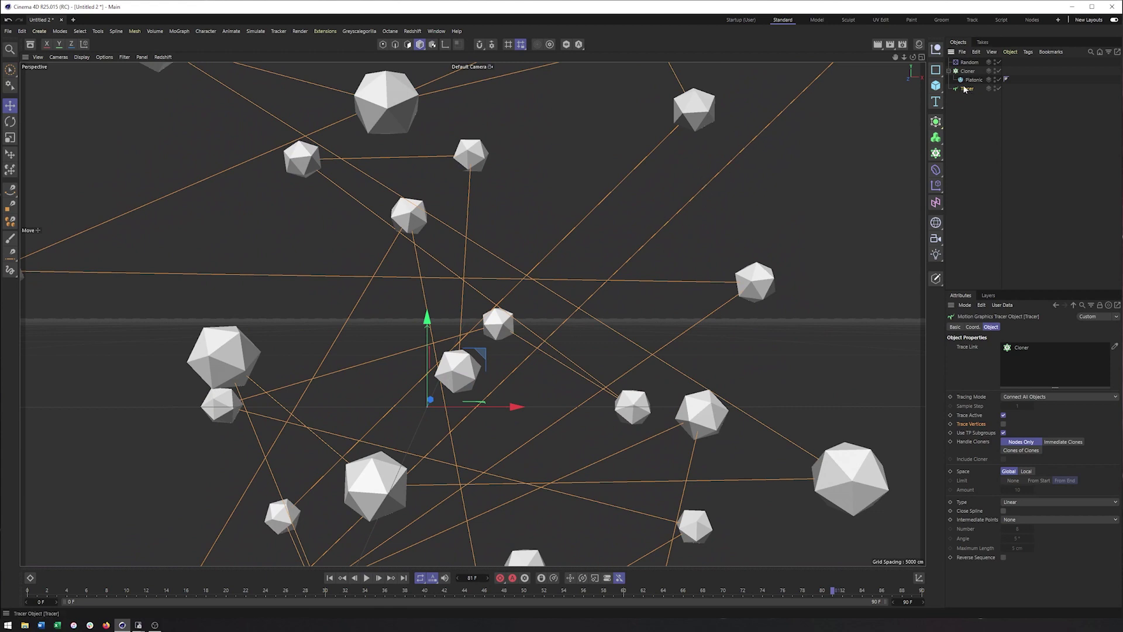
middle_drag(632, 282, 639, 278)
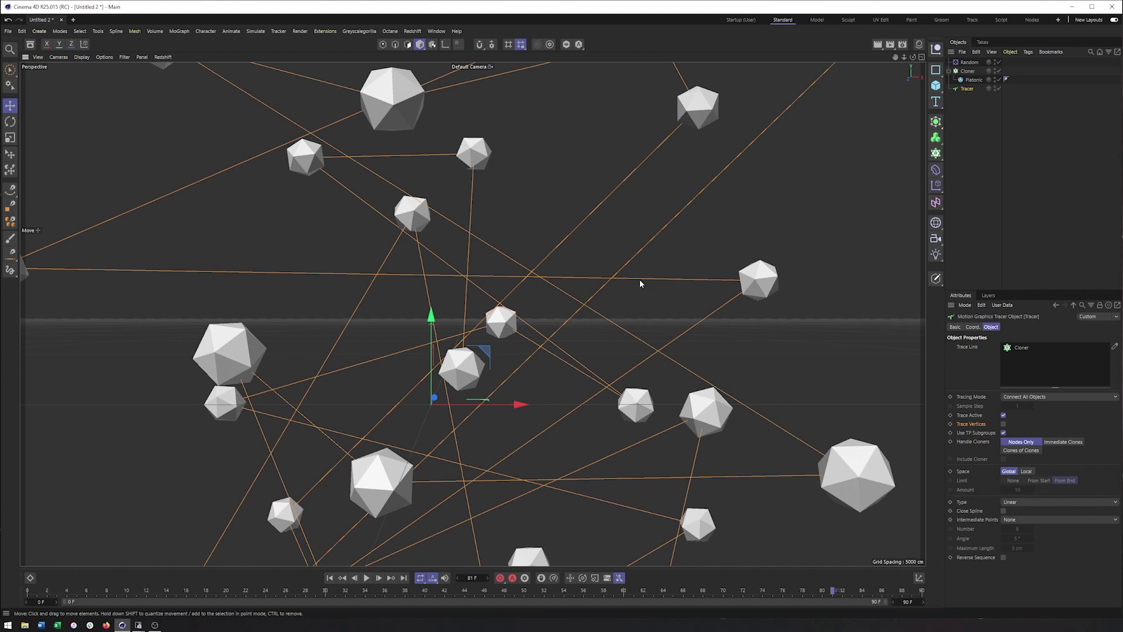
Add a Sweep and place the Tracer inside it.
click(935, 122)
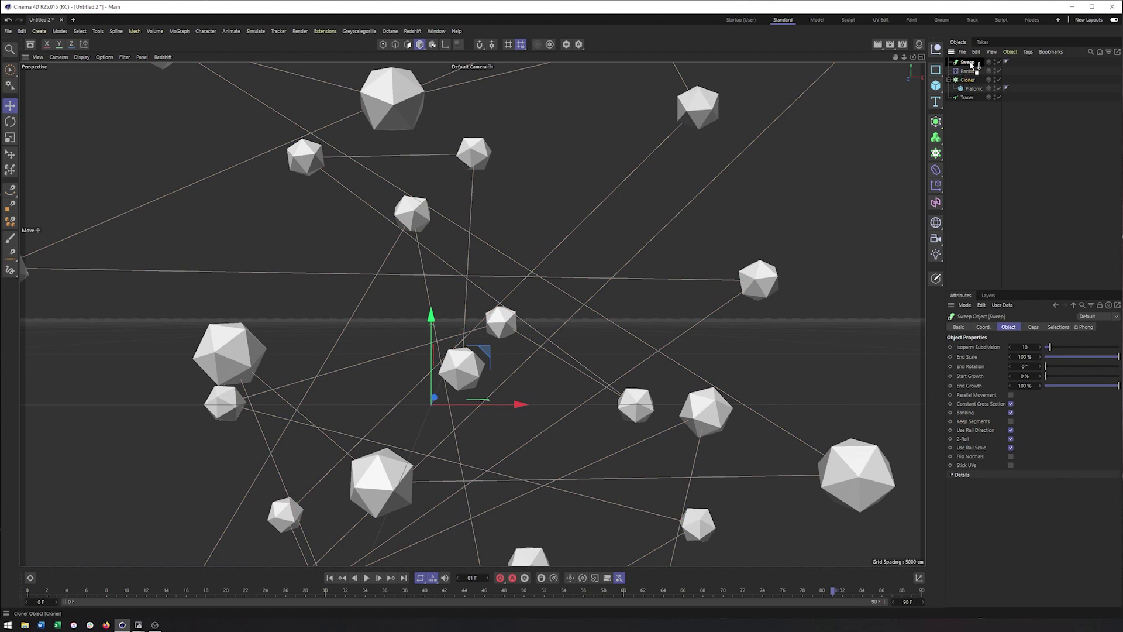
drag(972, 75, 969, 63)
click(970, 71)
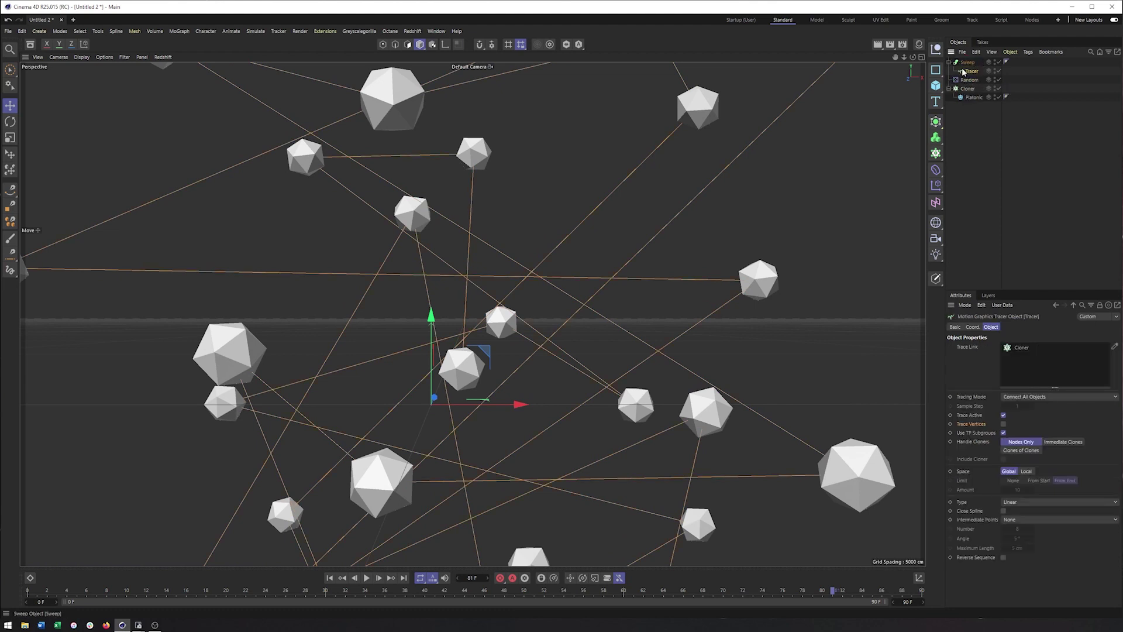
click(937, 75)
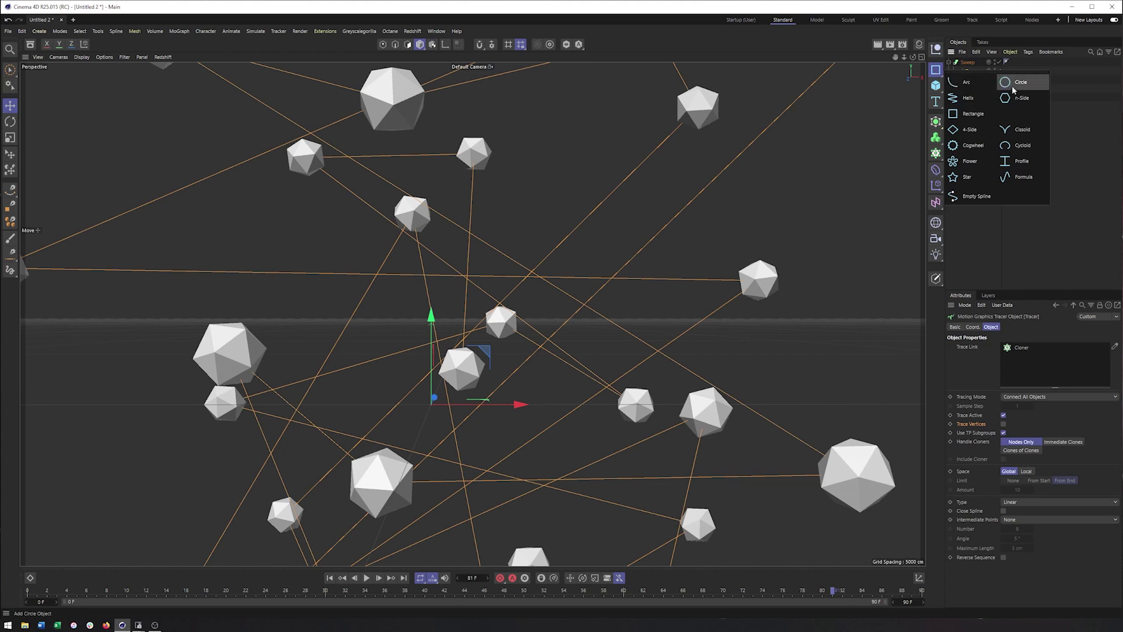
click(1014, 88)
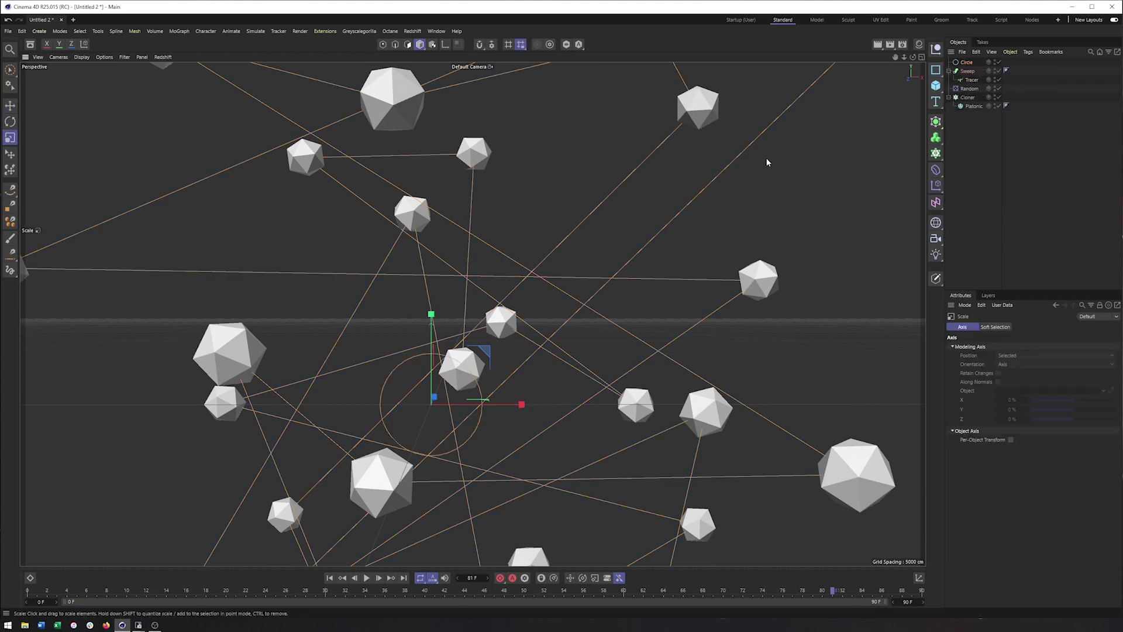
key(t)
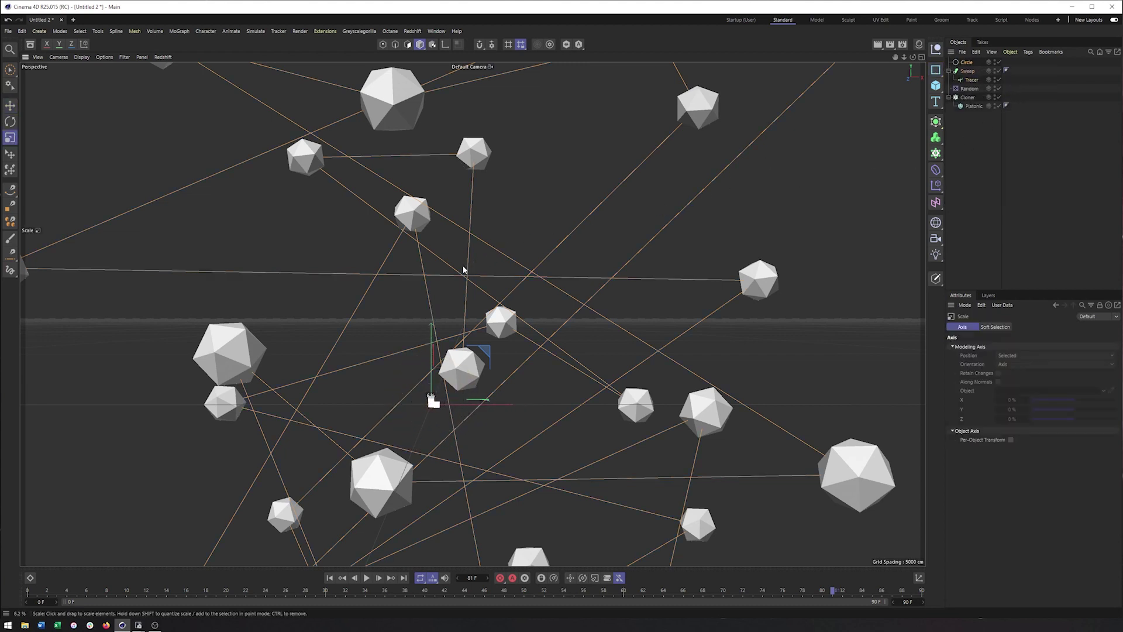
drag(482, 257, 410, 298)
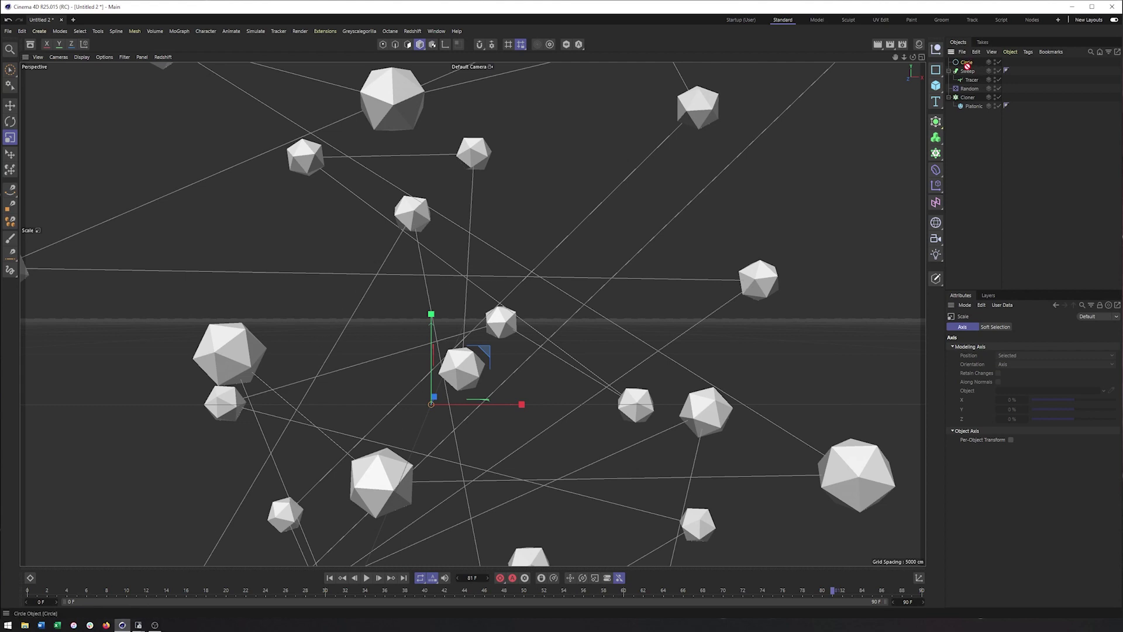
drag(966, 64, 969, 72)
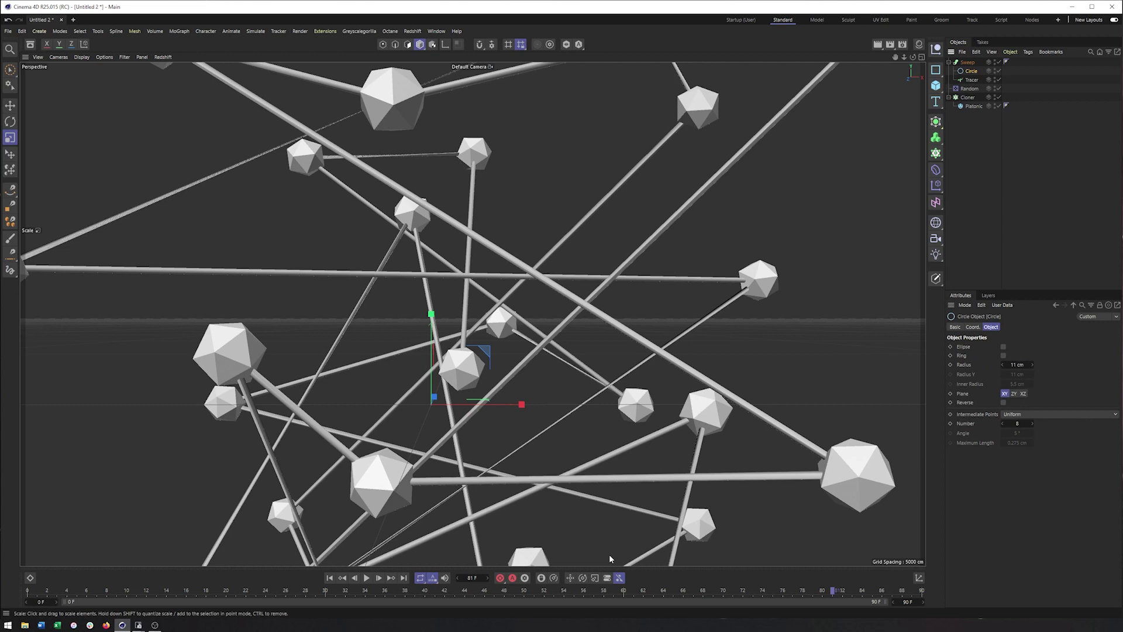
click(330, 577)
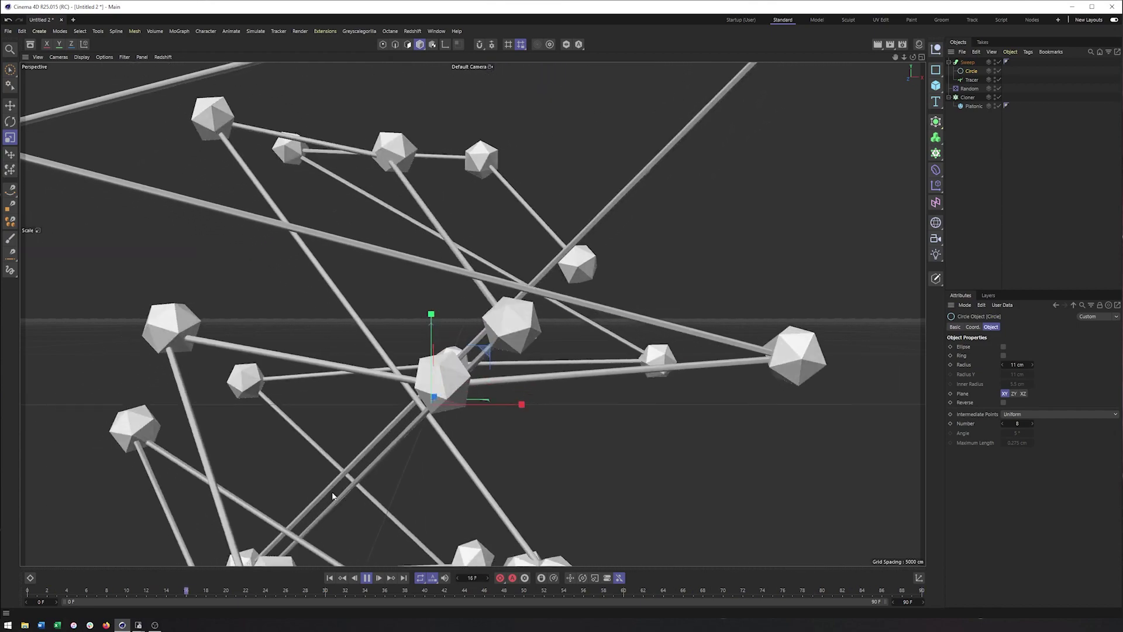
Stop playback and delete every object in the scene.
click(370, 577)
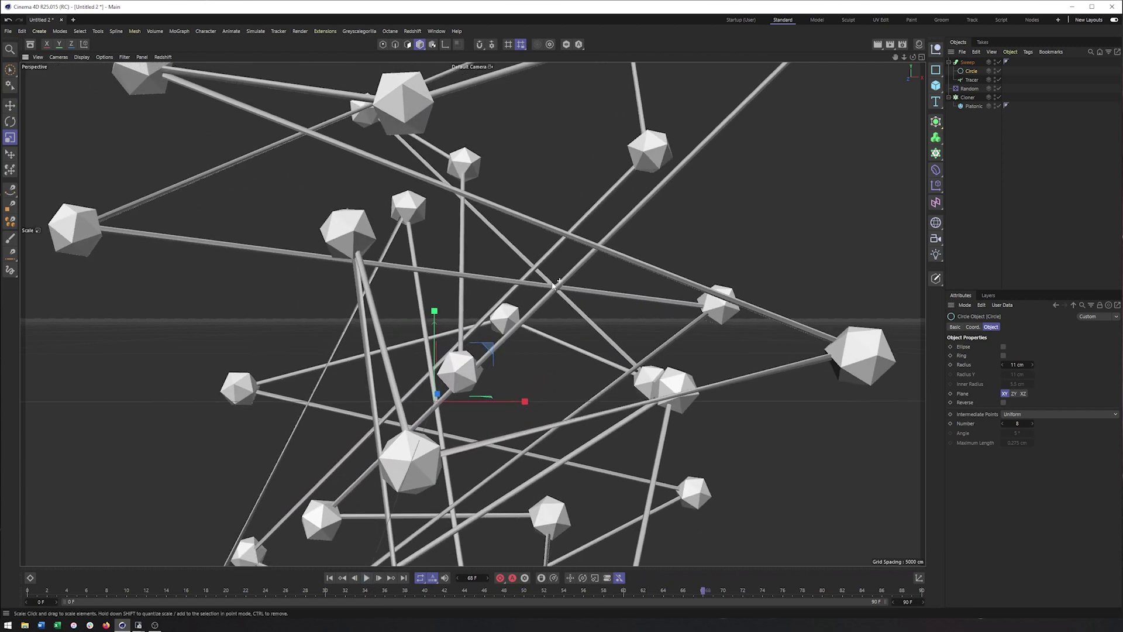
scroll(591, 290, down, 5)
drag(978, 139, 960, 61)
key(Delete)
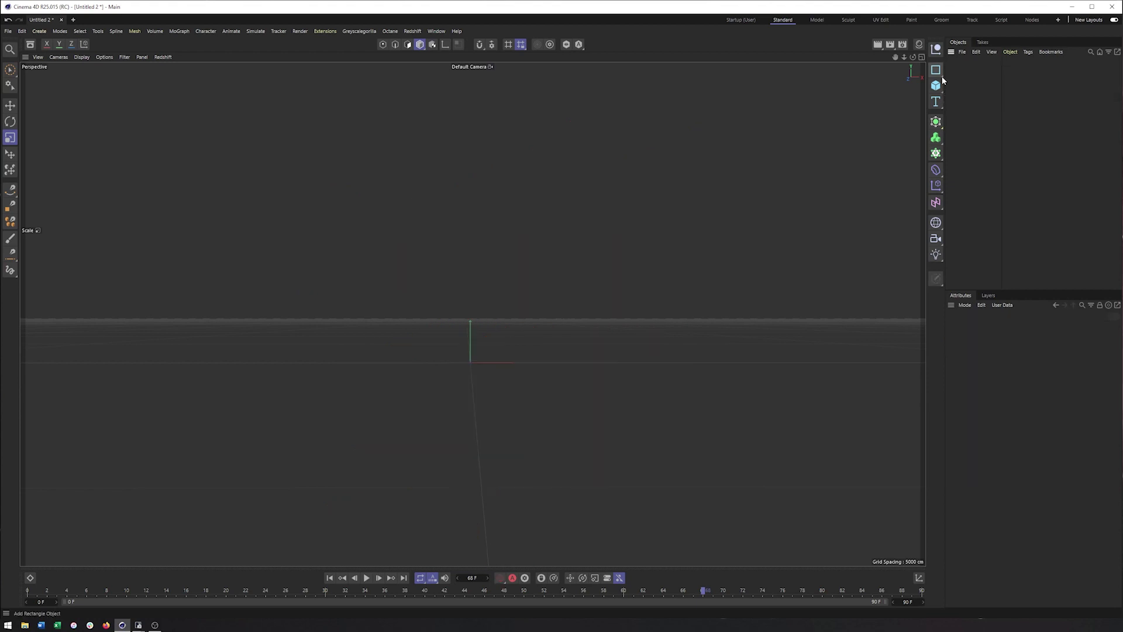
Add a Text Spline reading 'TRACER' in the Ruddy Black font.
click(936, 101)
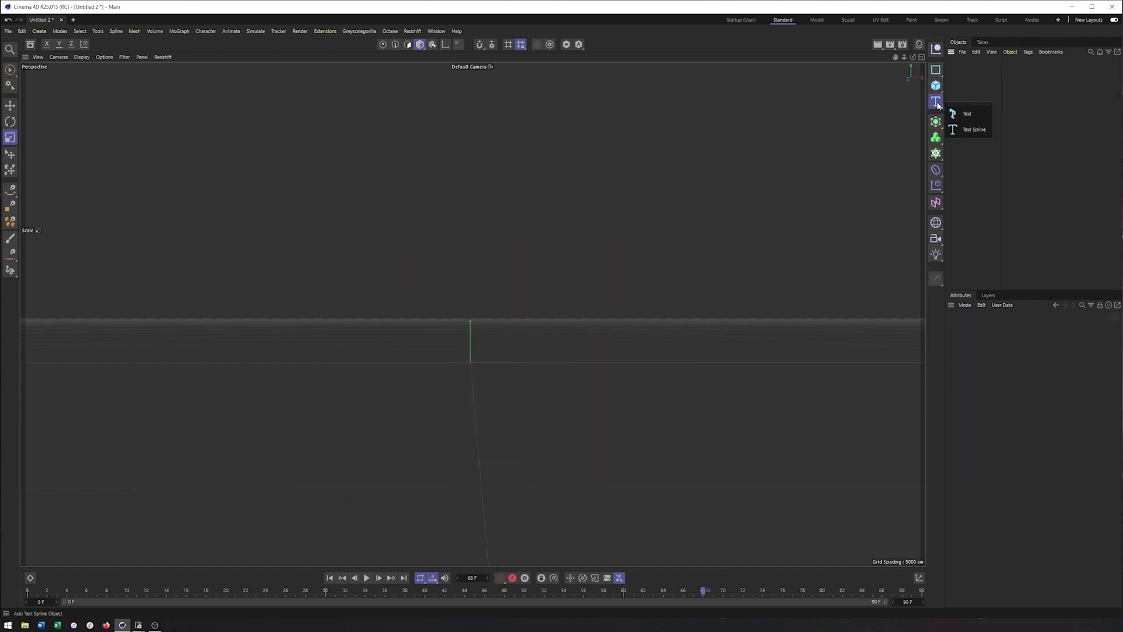
click(972, 132)
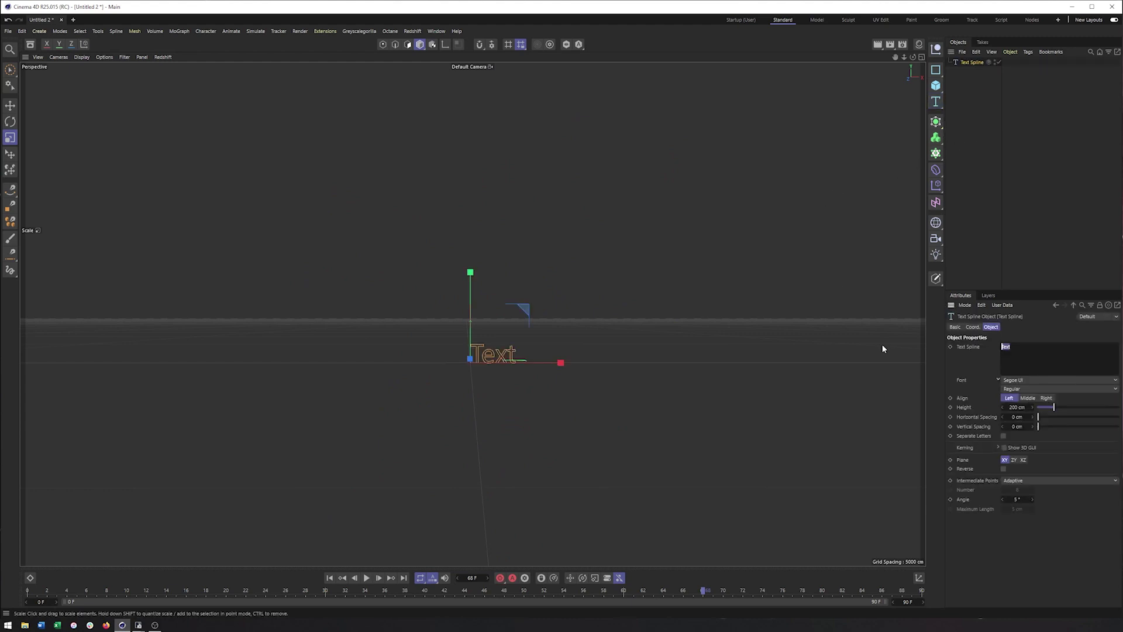
text(T)
text(RACER)
click(1068, 384)
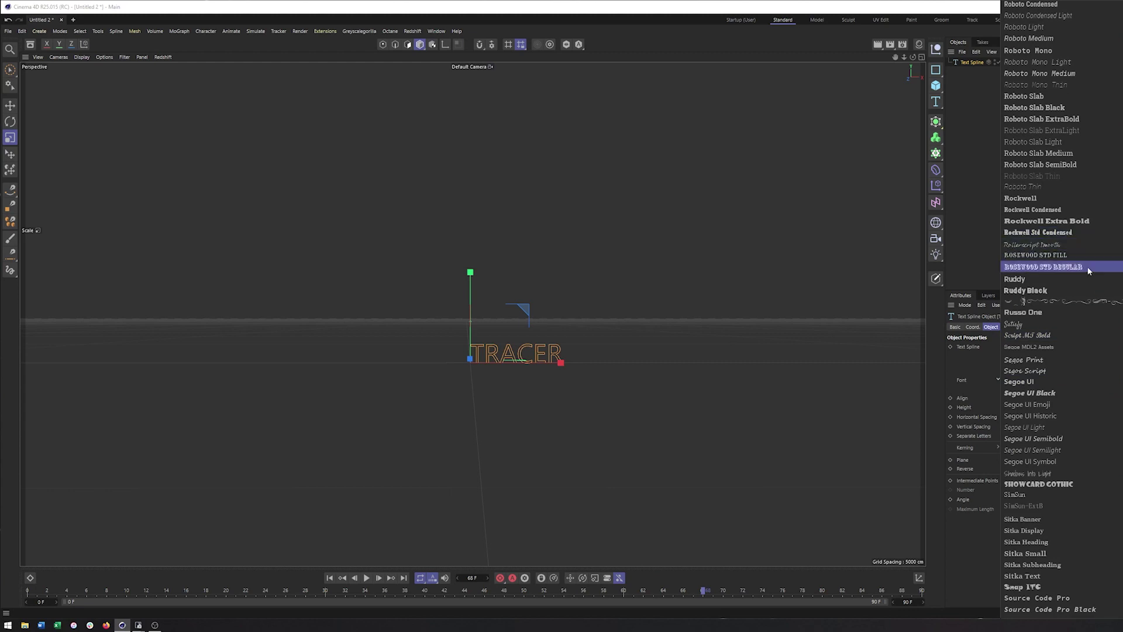
click(1078, 292)
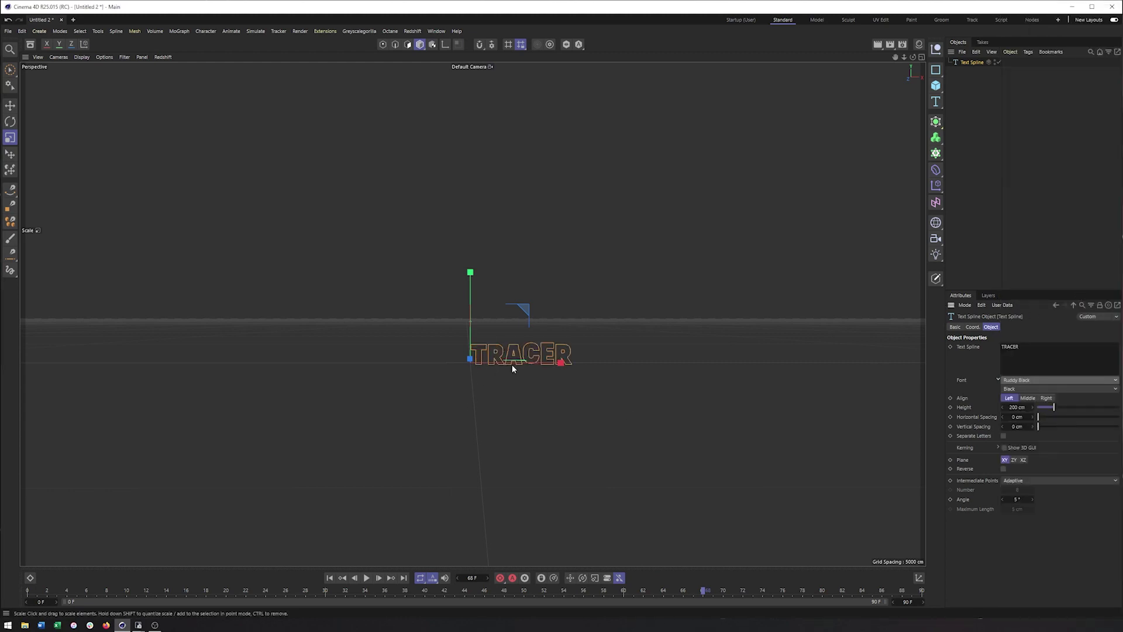
scroll(512, 364, up, 3)
scroll(512, 365, up, 2)
mouse_move(652, 355)
alt+mouse_down()
mouse_move(577, 352)
mouse_move(592, 369)
mouse_move(567, 368)
mouse_move(620, 340)
alt+mouse_up()
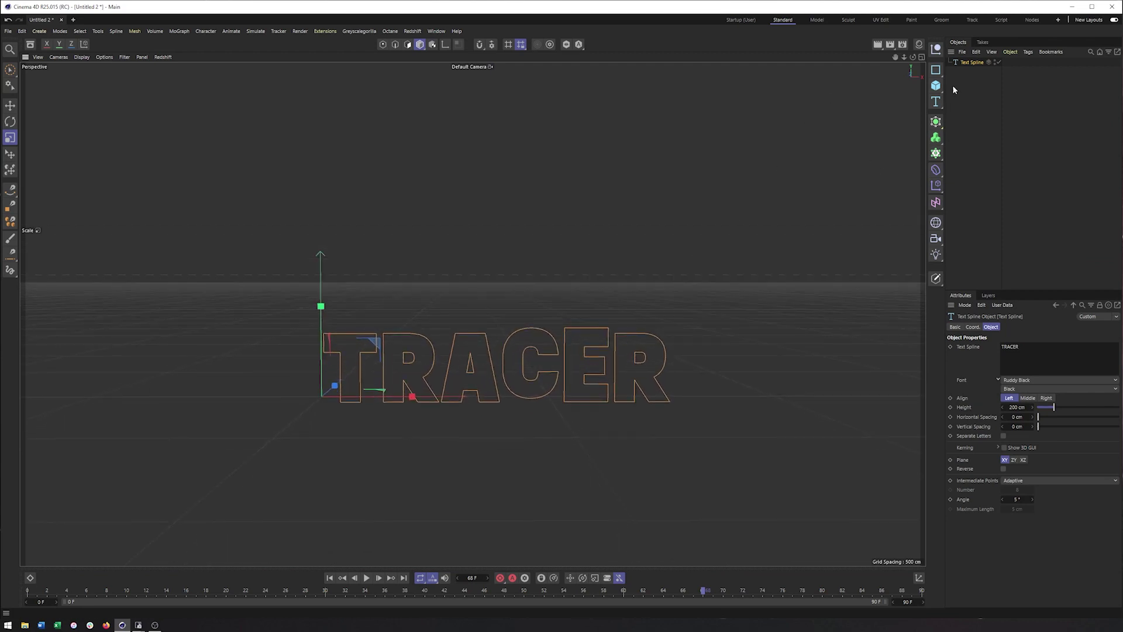
Add a Cloner holding a Sphere with its radius shrunk to 2 cm.
click(936, 153)
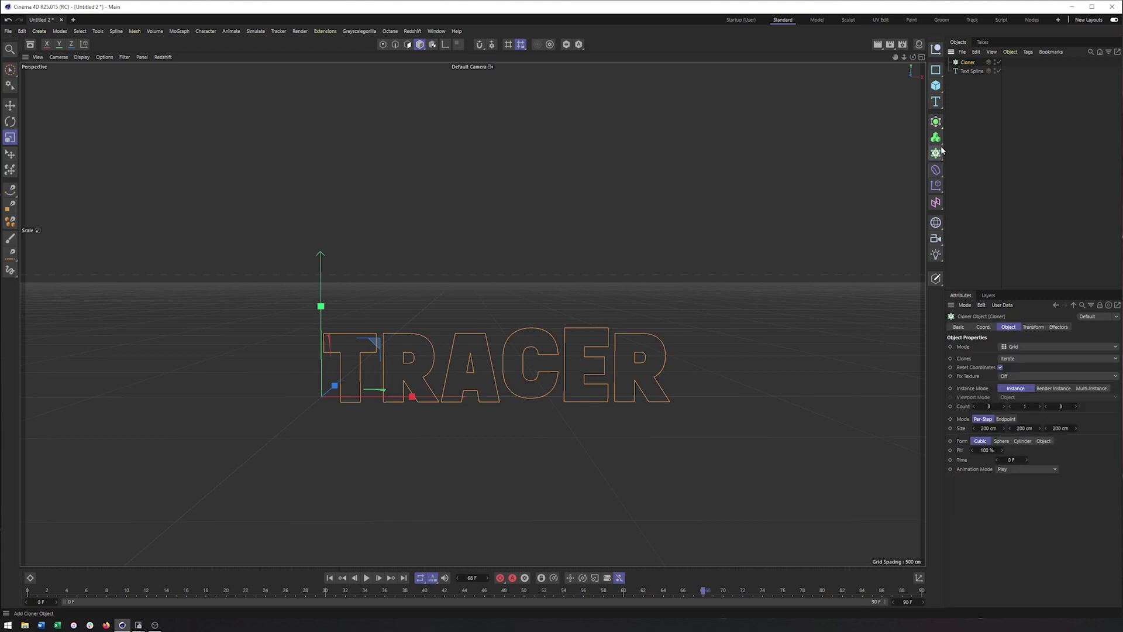
drag(962, 70, 969, 118)
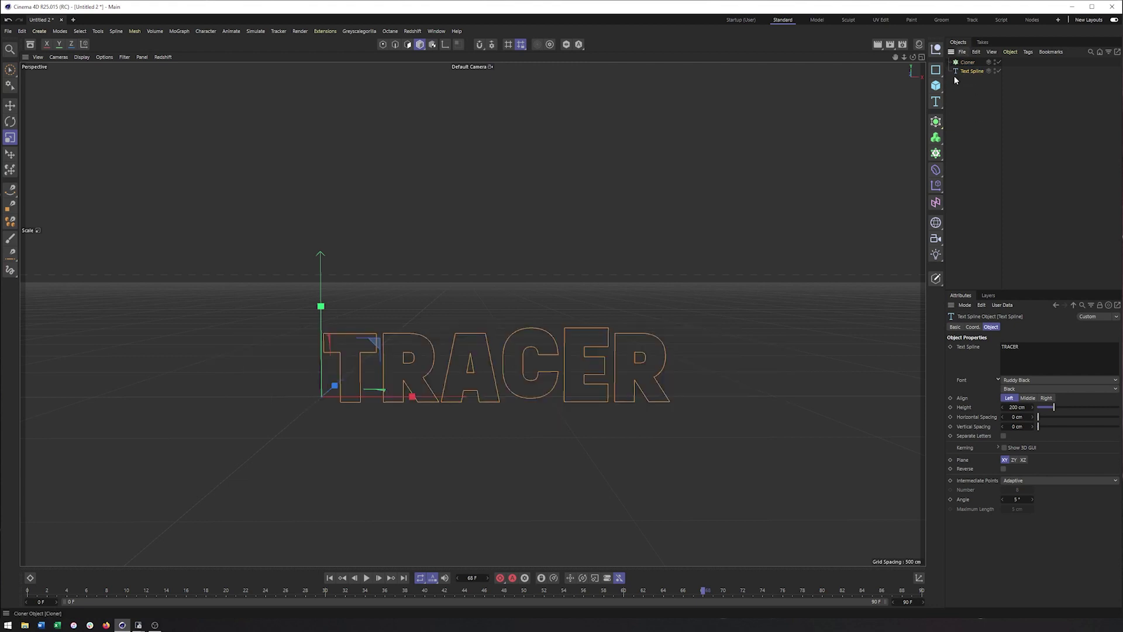
click(939, 82)
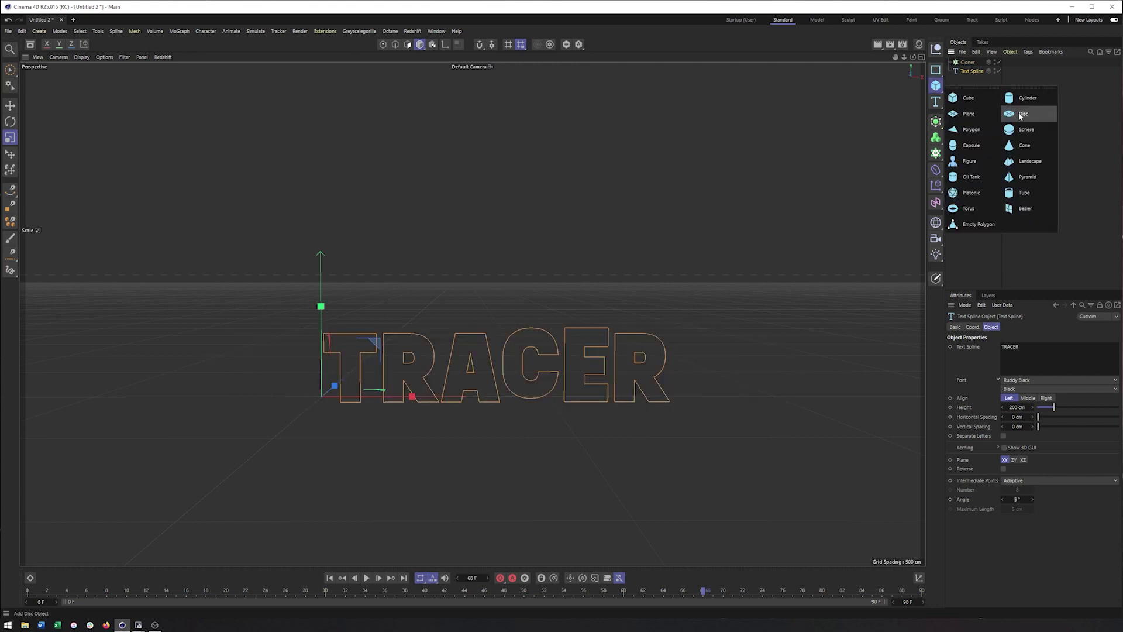
click(1026, 130)
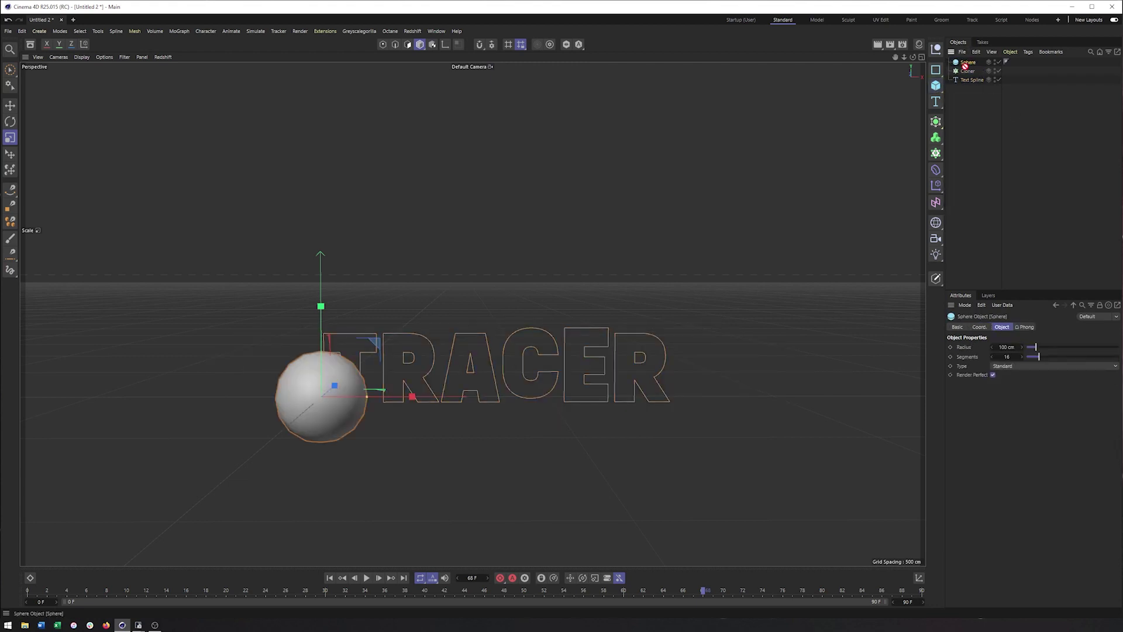
drag(965, 67, 967, 74)
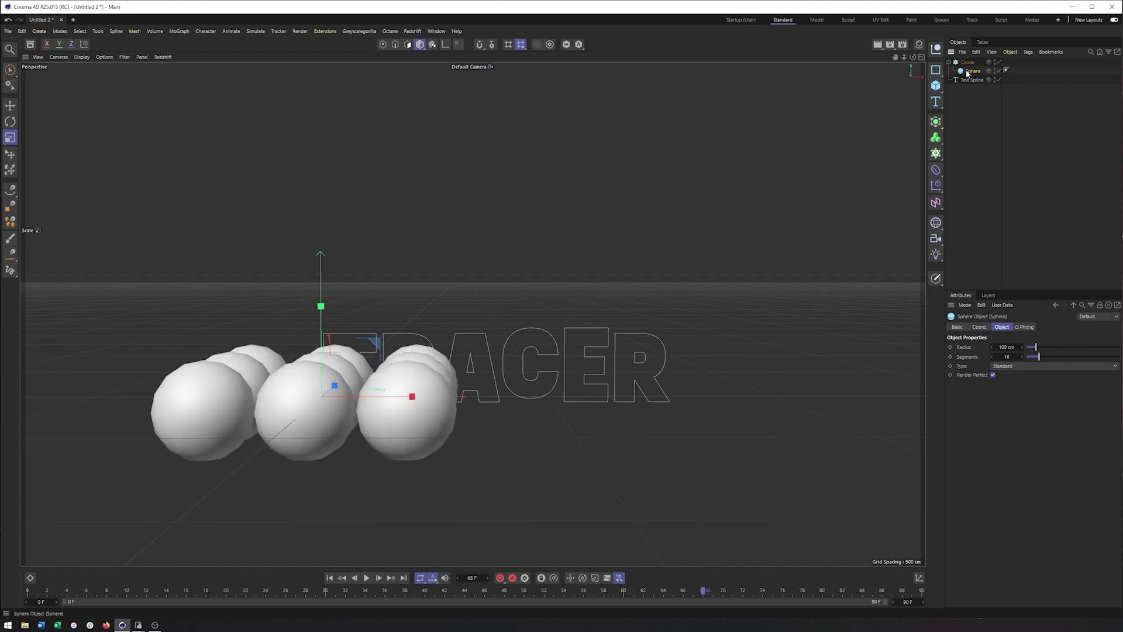
drag(1035, 348, 1029, 349)
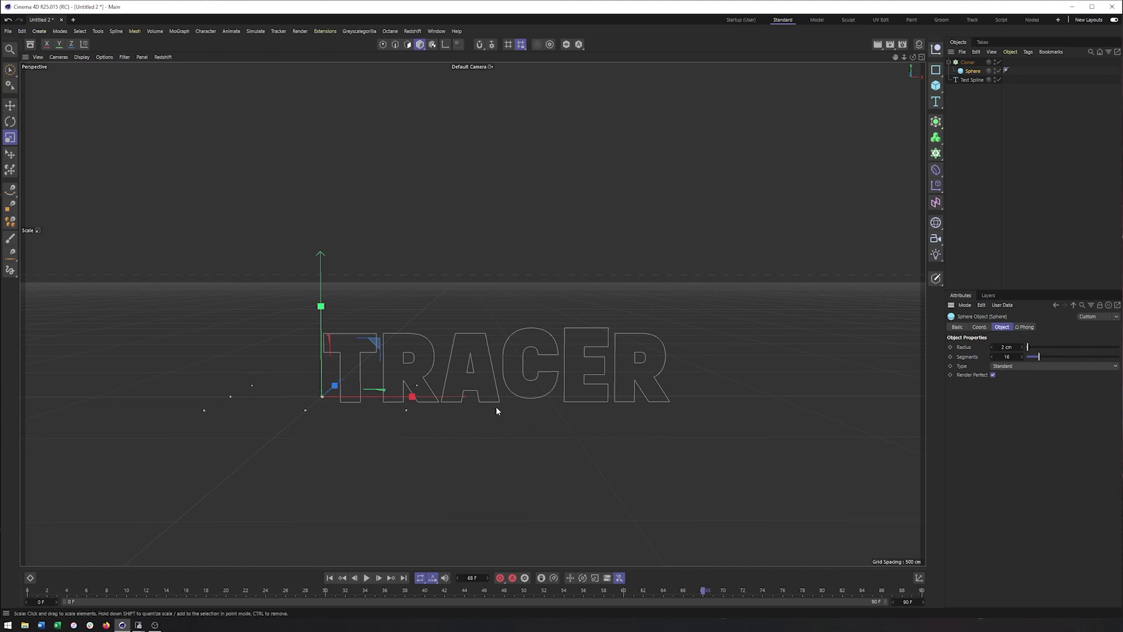
scroll(497, 410, up, 3)
alt+middle_drag(561, 389, 676, 431)
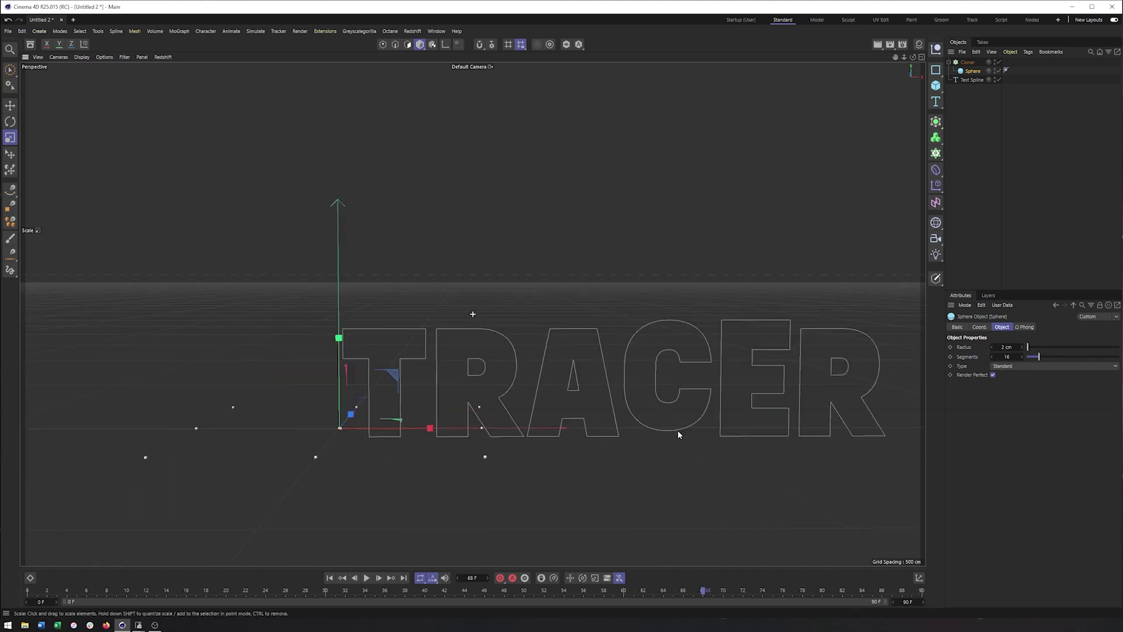
click(965, 62)
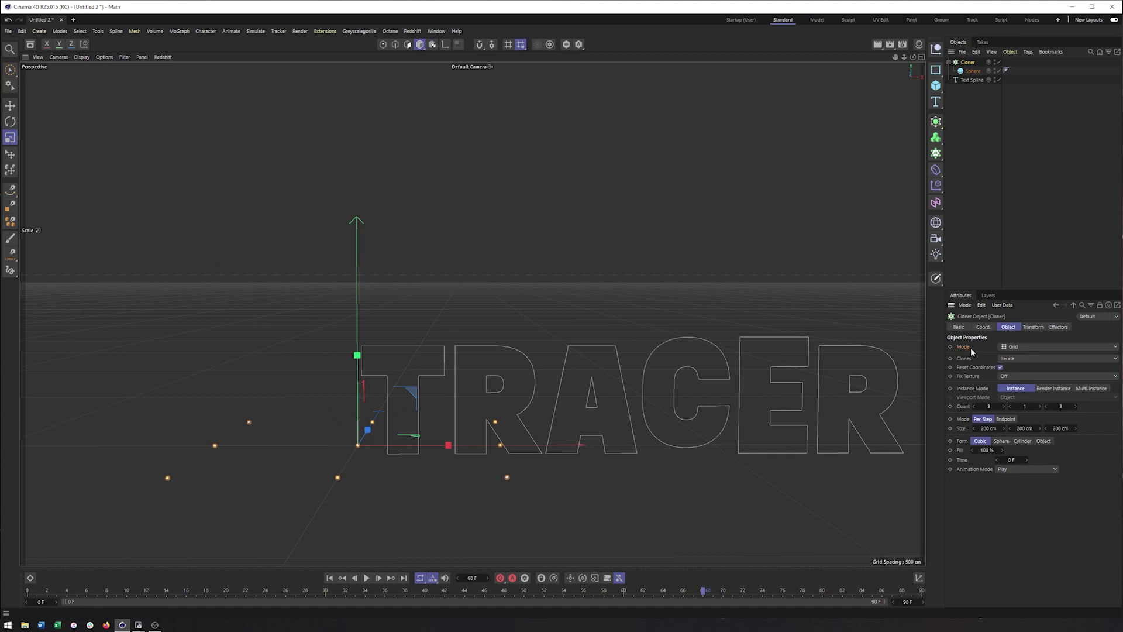
Set the Cloner to Object mode, using the TRACER Text Spline as its object.
click(1023, 347)
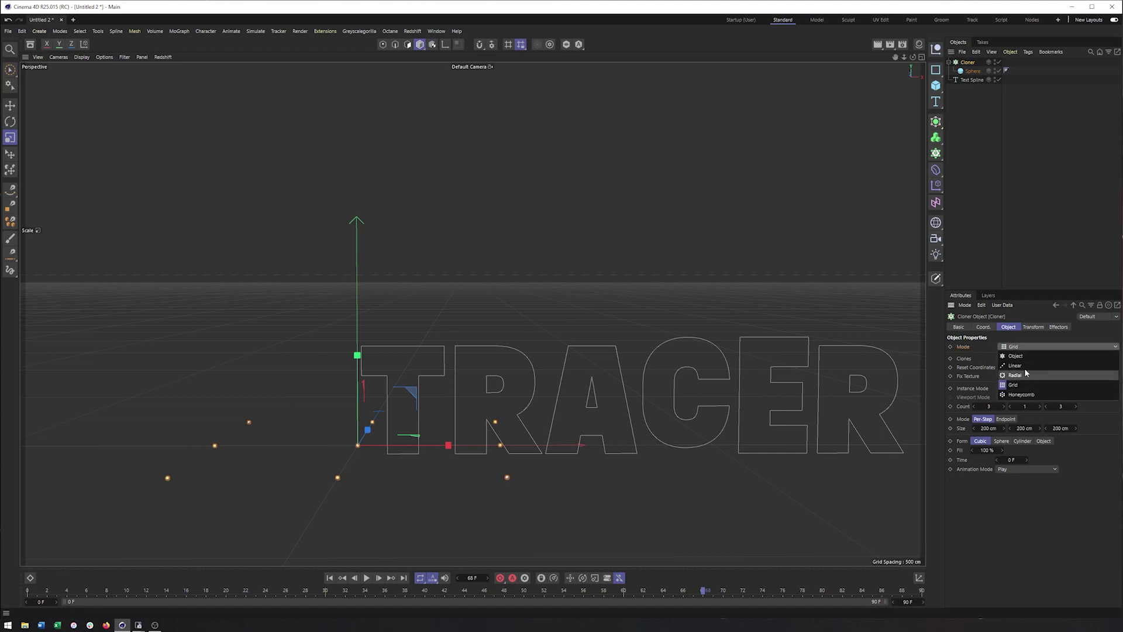
click(1027, 357)
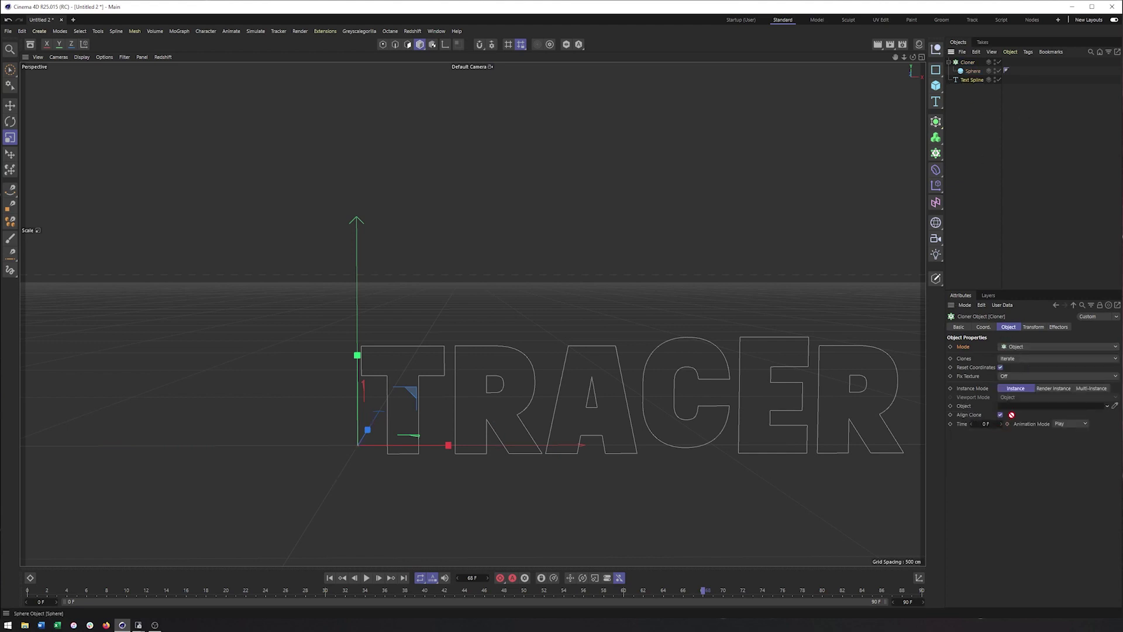
drag(1016, 413, 999, 417)
alt+middle_drag(778, 434, 714, 404)
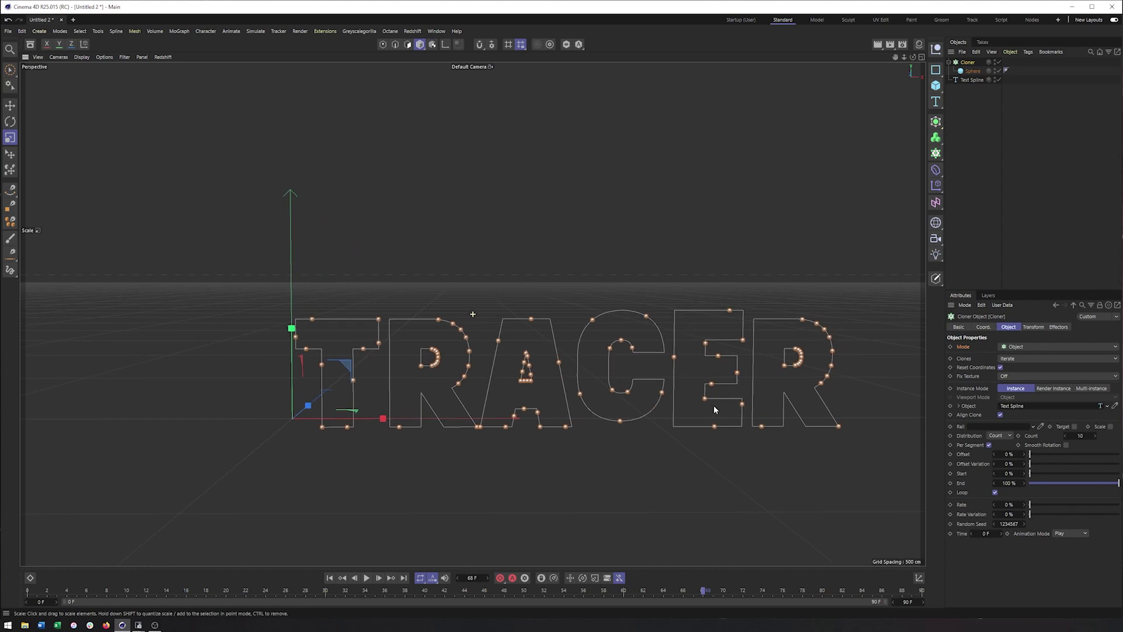
alt+drag(625, 393, 637, 399)
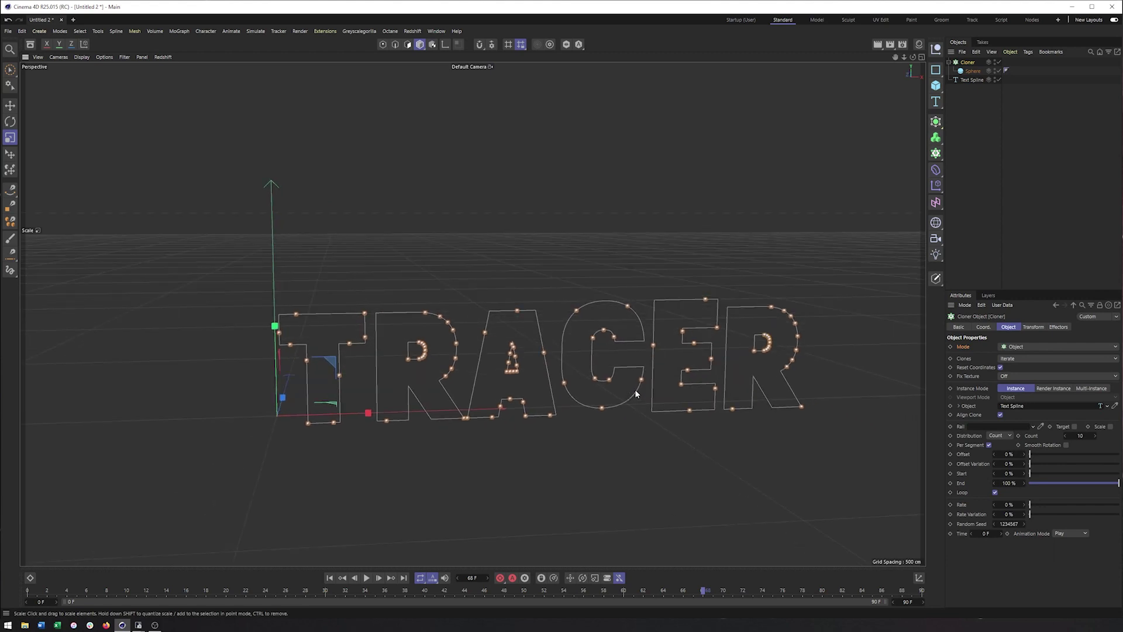
scroll(580, 368, up, 2)
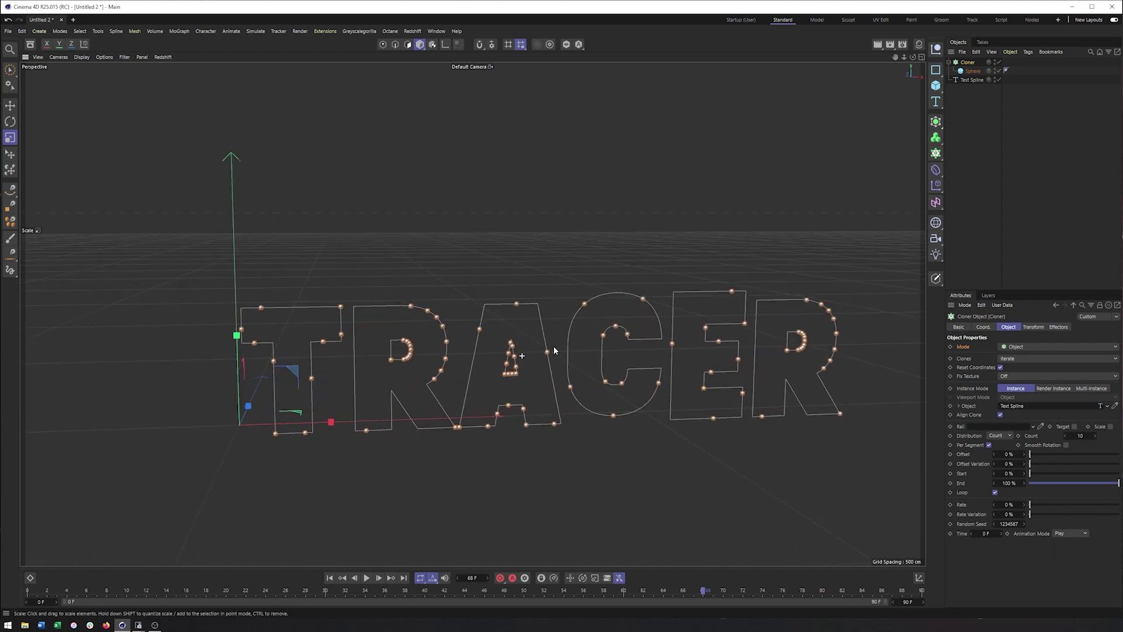
scroll(554, 346, up, 2)
alt+middle_drag(569, 329, 564, 304)
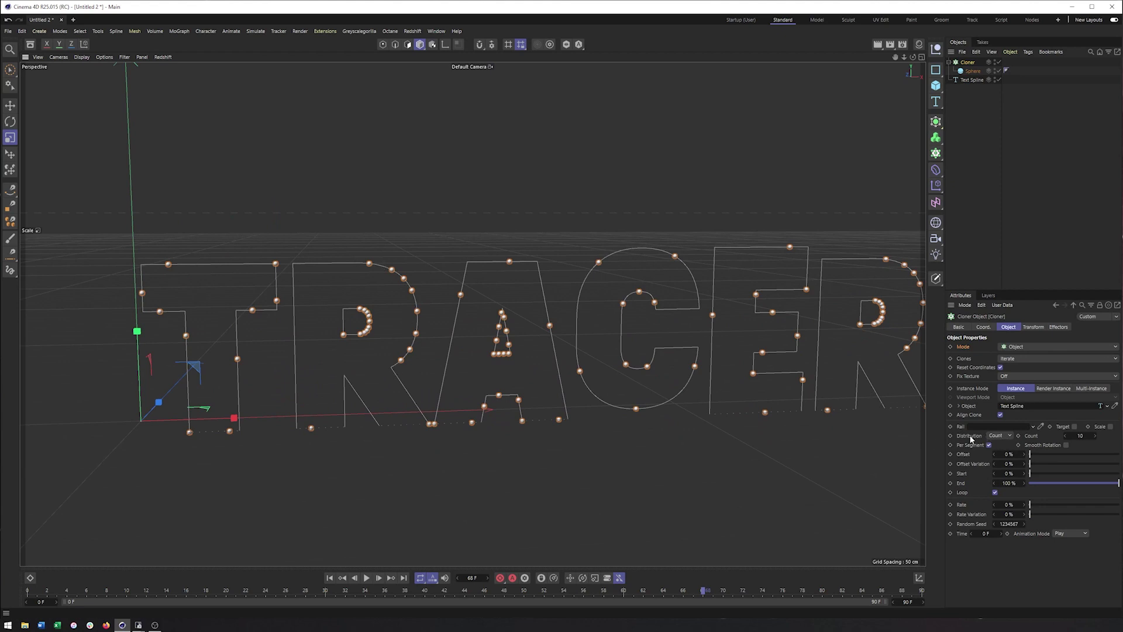
Set the clone Distribution to Even along the letter outlines.
click(999, 437)
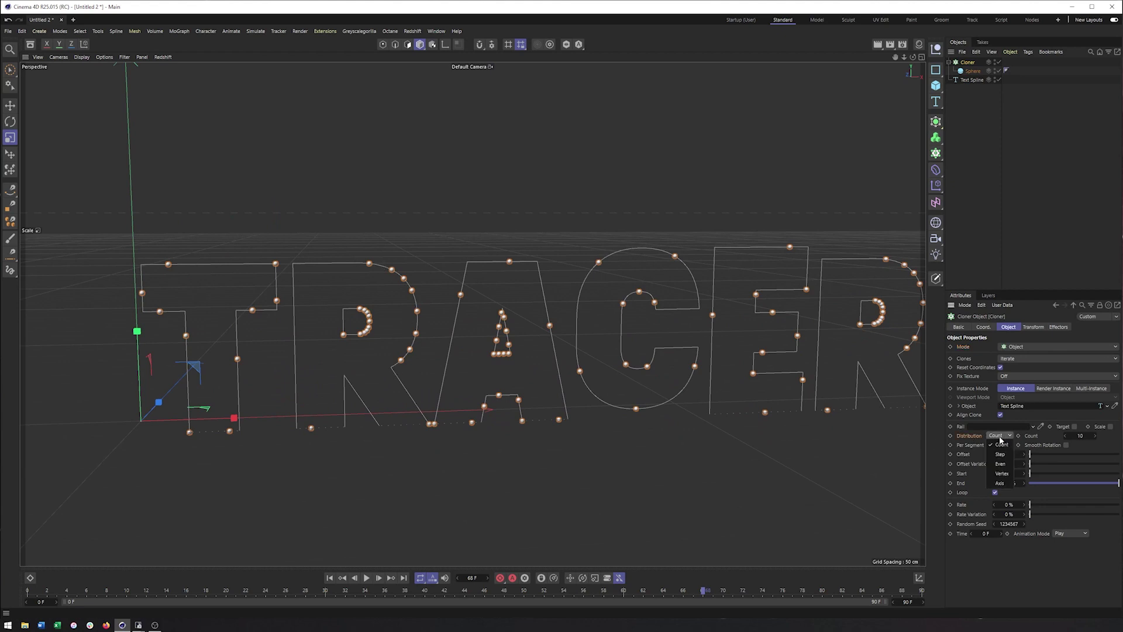
click(1000, 466)
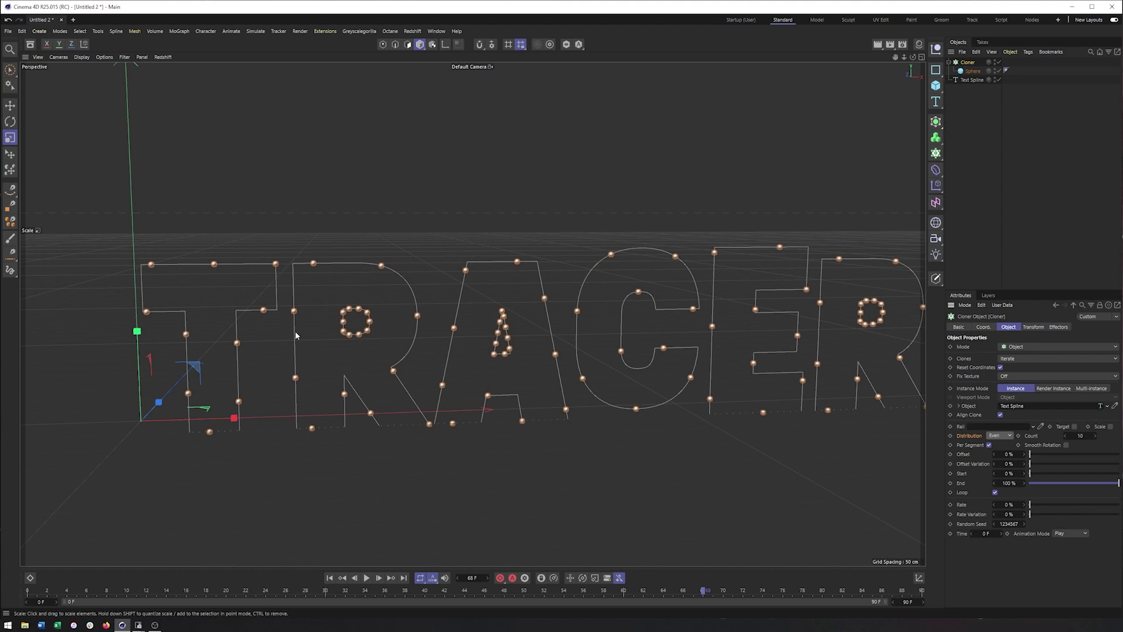
middle_drag(387, 326, 383, 325)
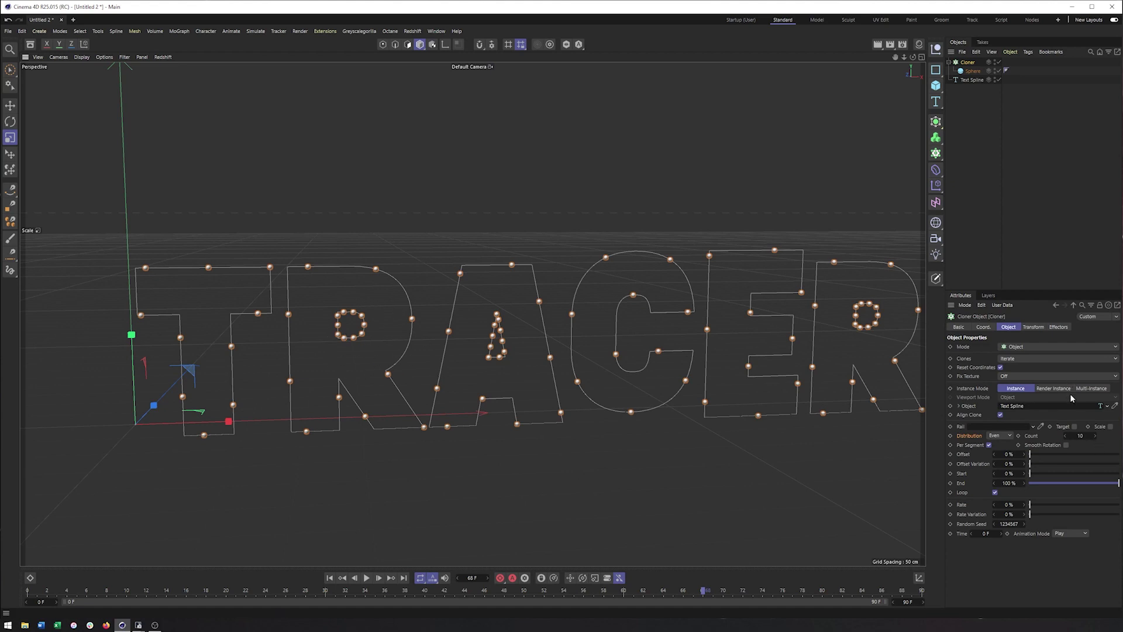
alt+drag(450, 360, 449, 366)
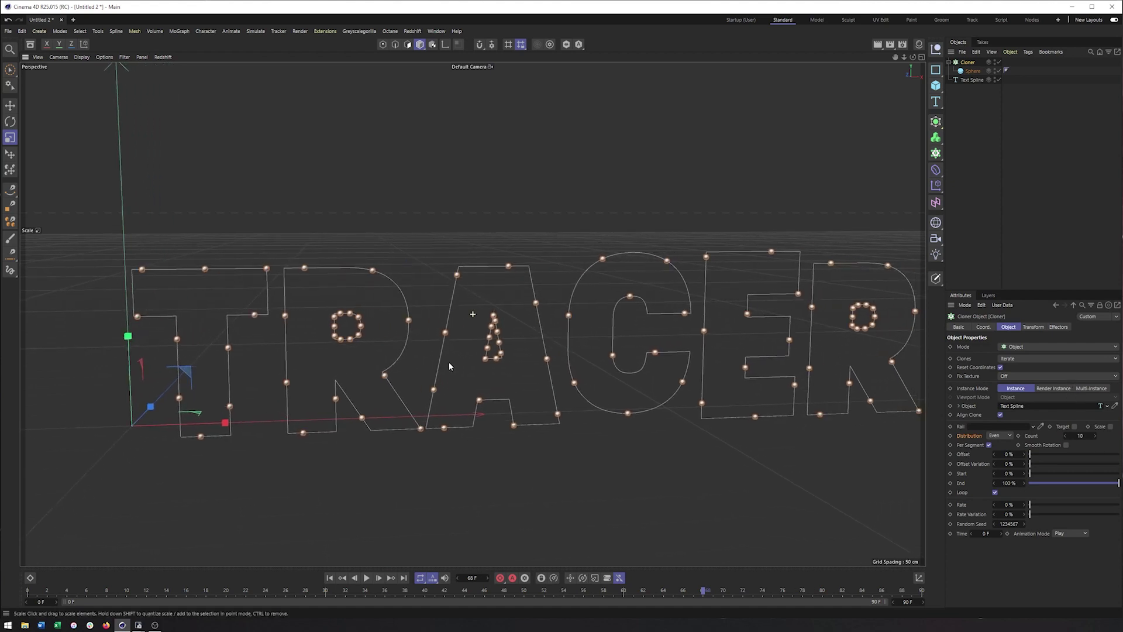
alt+drag(478, 358, 472, 358)
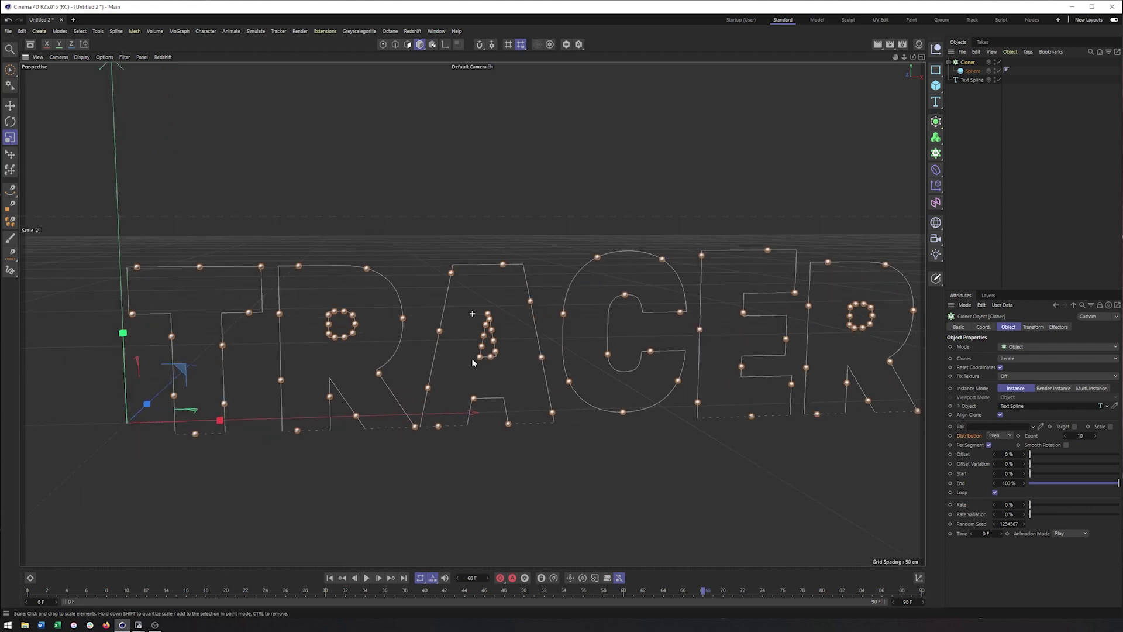
alt+drag(506, 403, 375, 327)
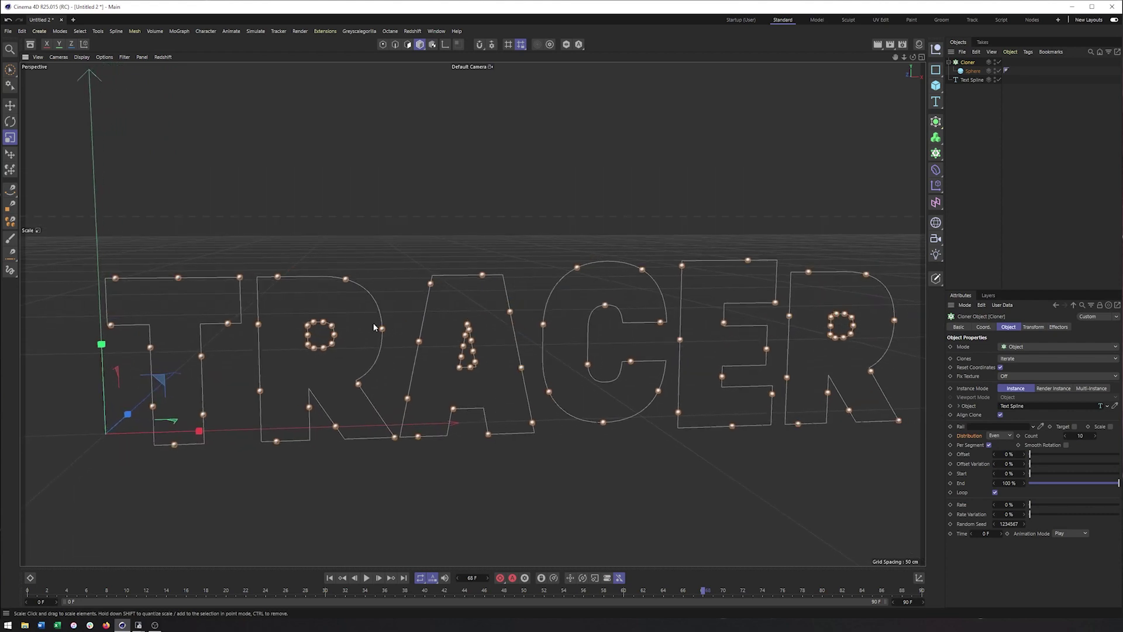
alt+drag(622, 362, 624, 352)
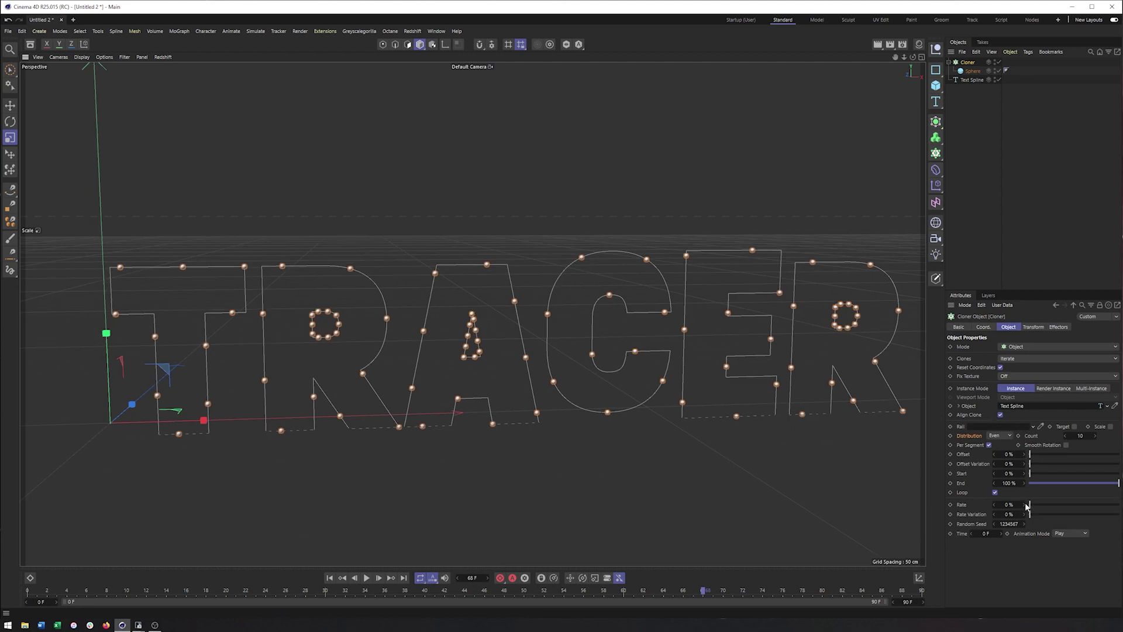
Set the Cloner's Rate and Rate Variation to 7% each and preview playback.
drag(1027, 507, 1029, 506)
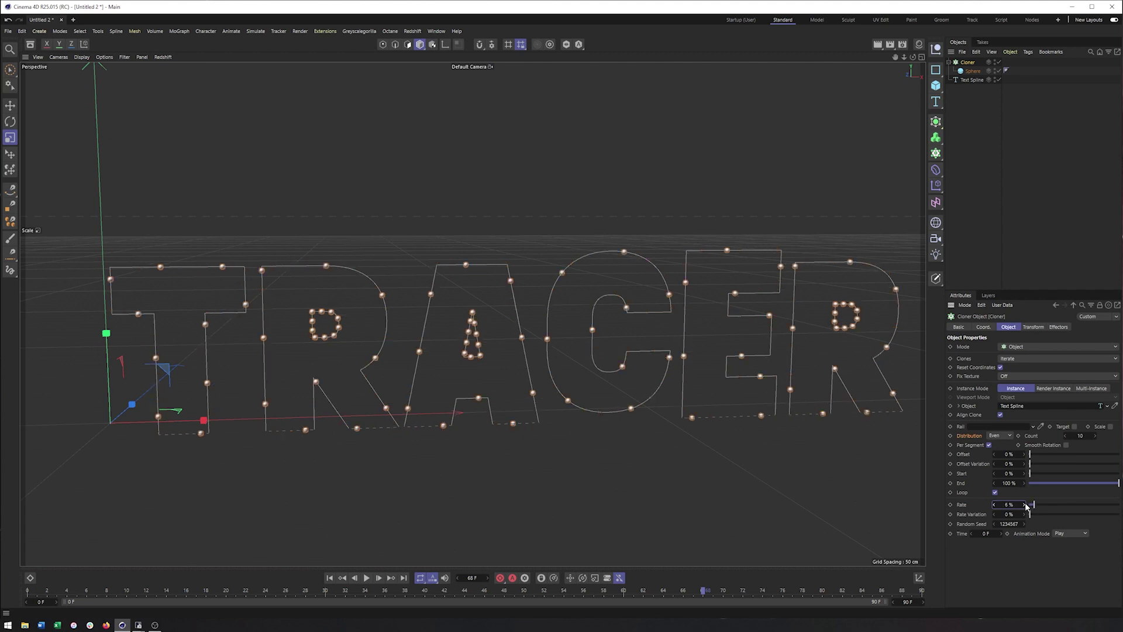
click(371, 580)
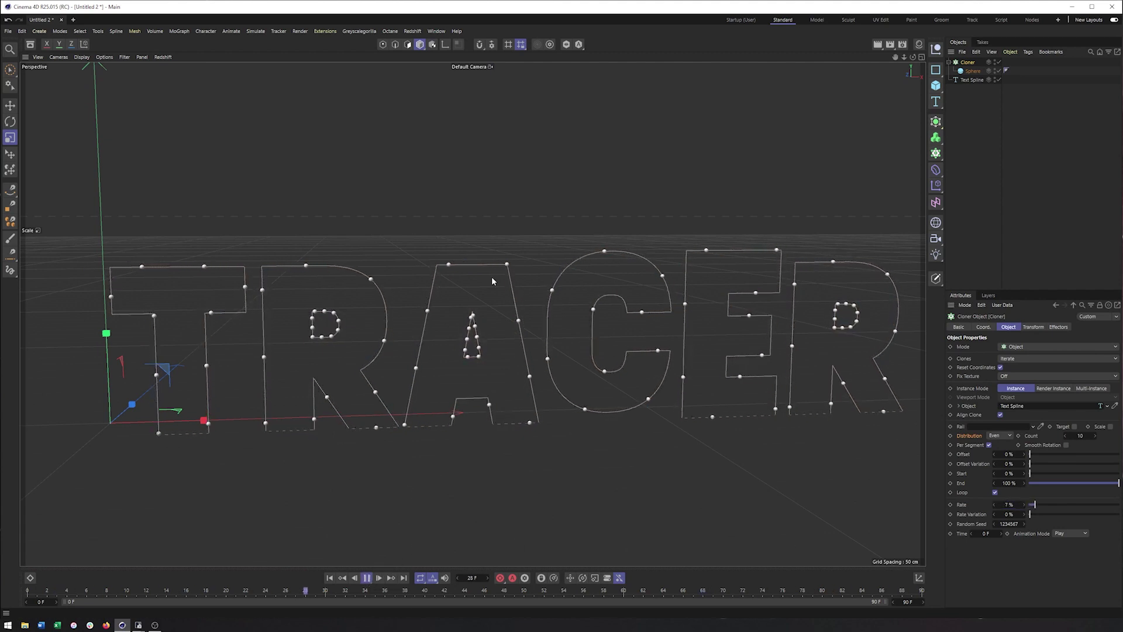
alt+drag(509, 310, 548, 323)
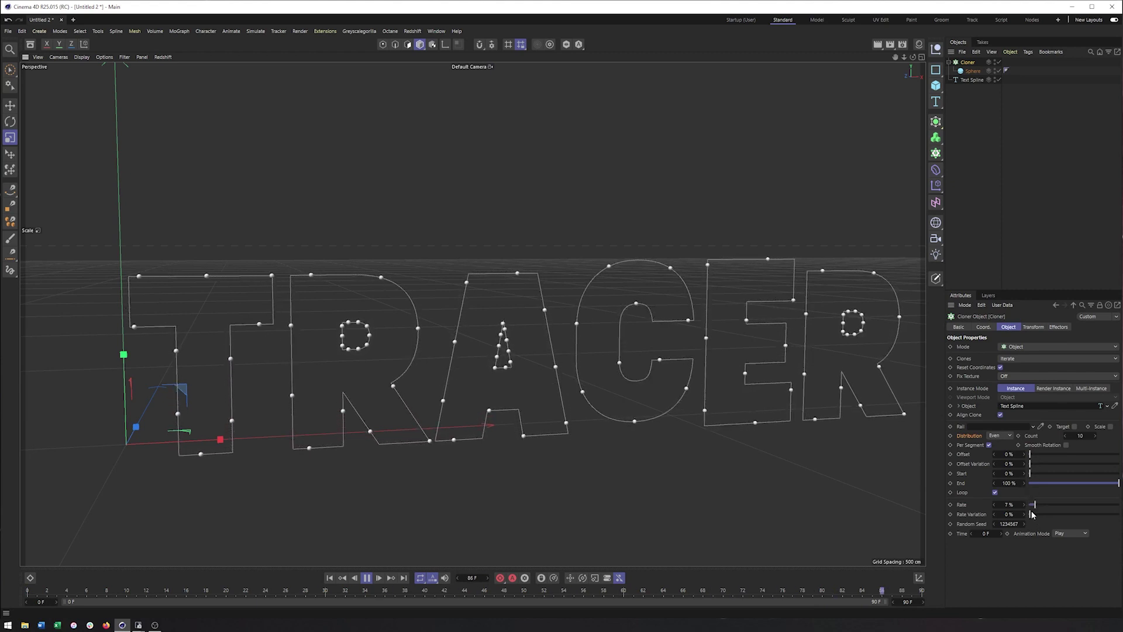
drag(1032, 515, 1034, 515)
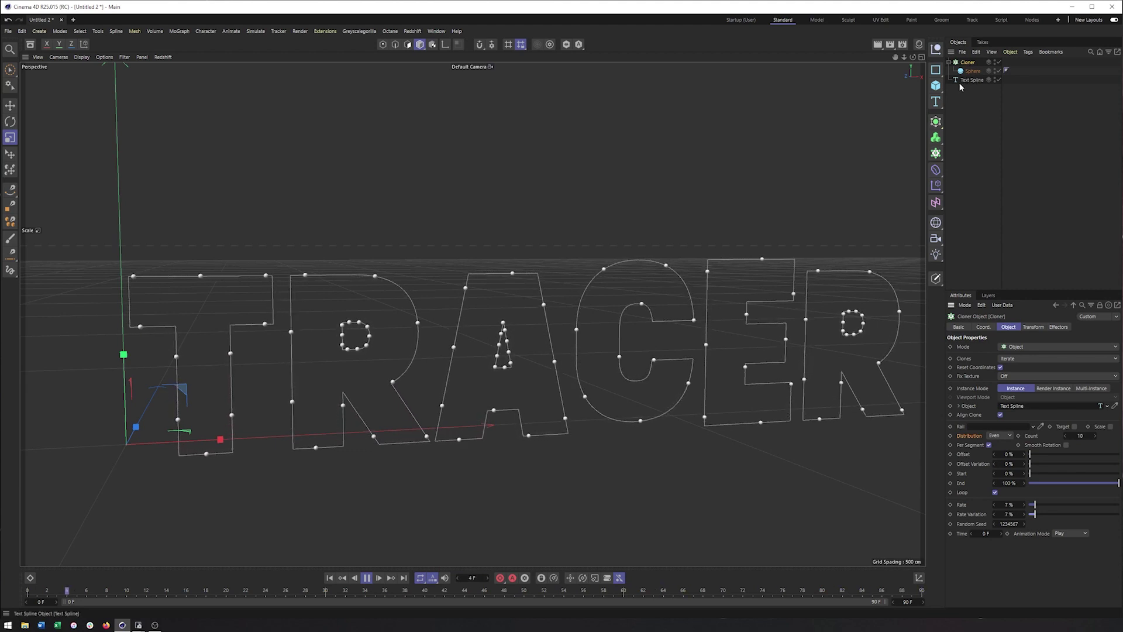
click(937, 153)
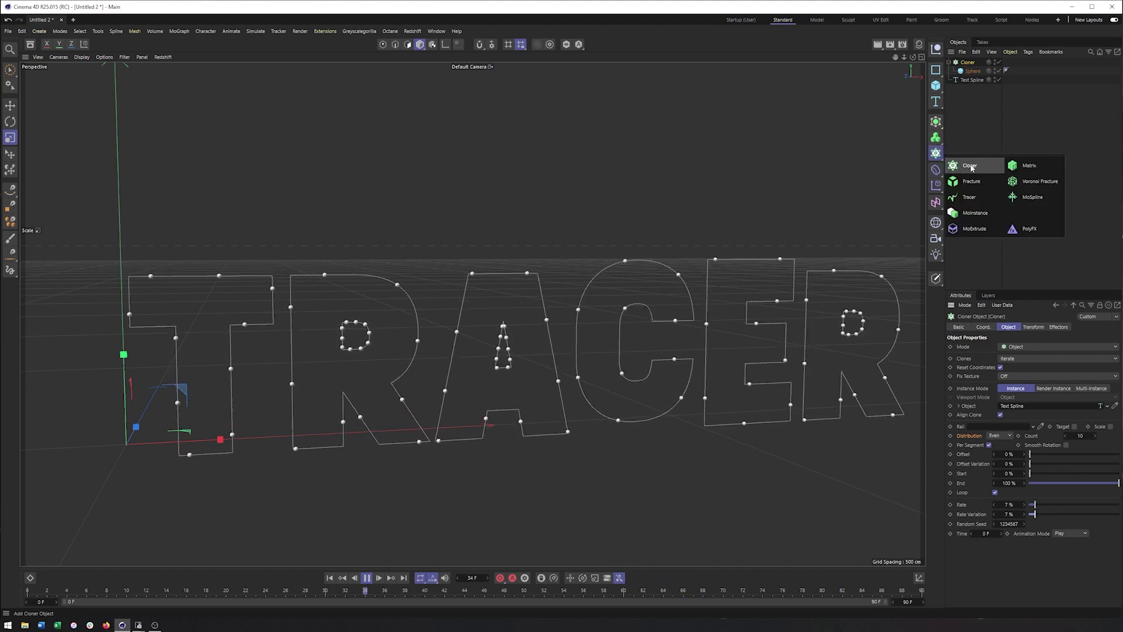
Add a Tracer fed by the Cloner and raise the Cloner count to 143.
click(965, 196)
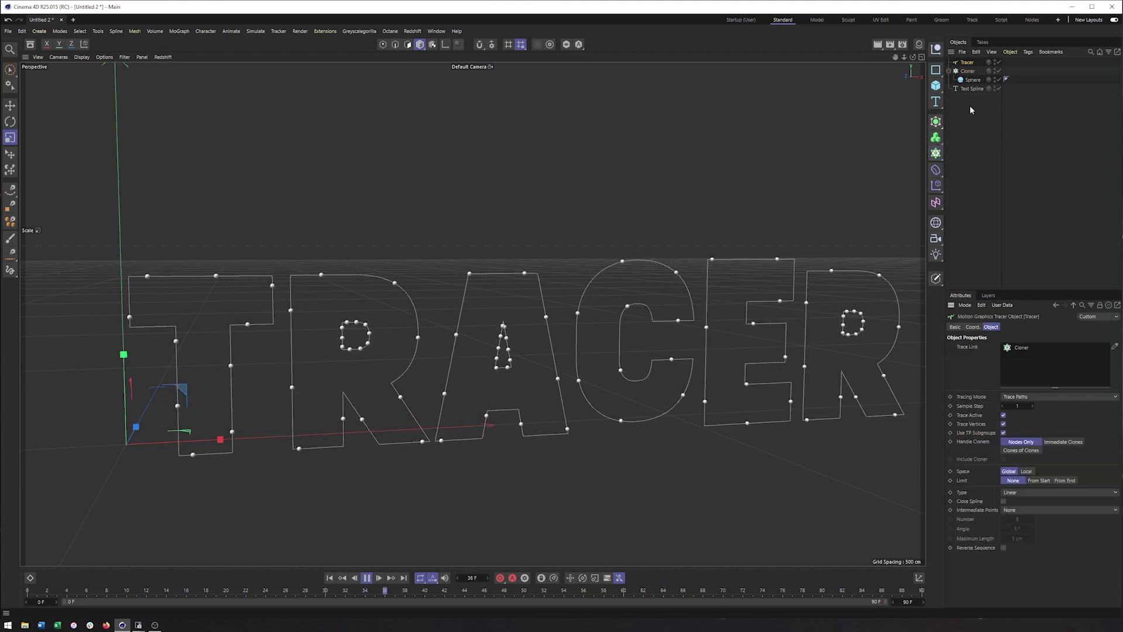
click(968, 70)
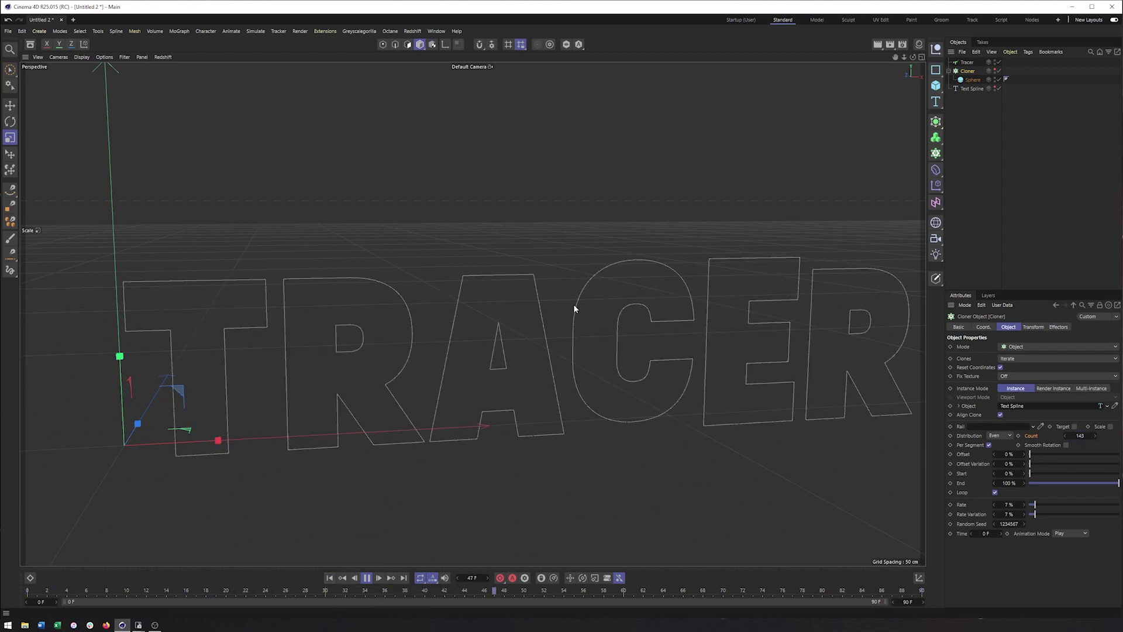
alt+drag(544, 299, 755, 200)
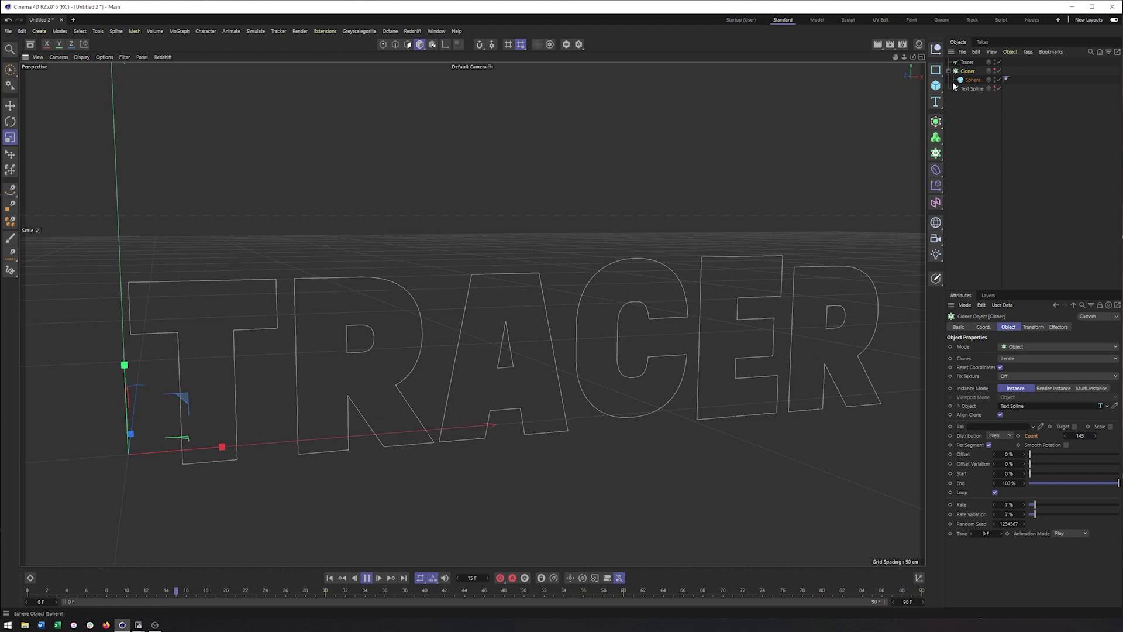
click(938, 186)
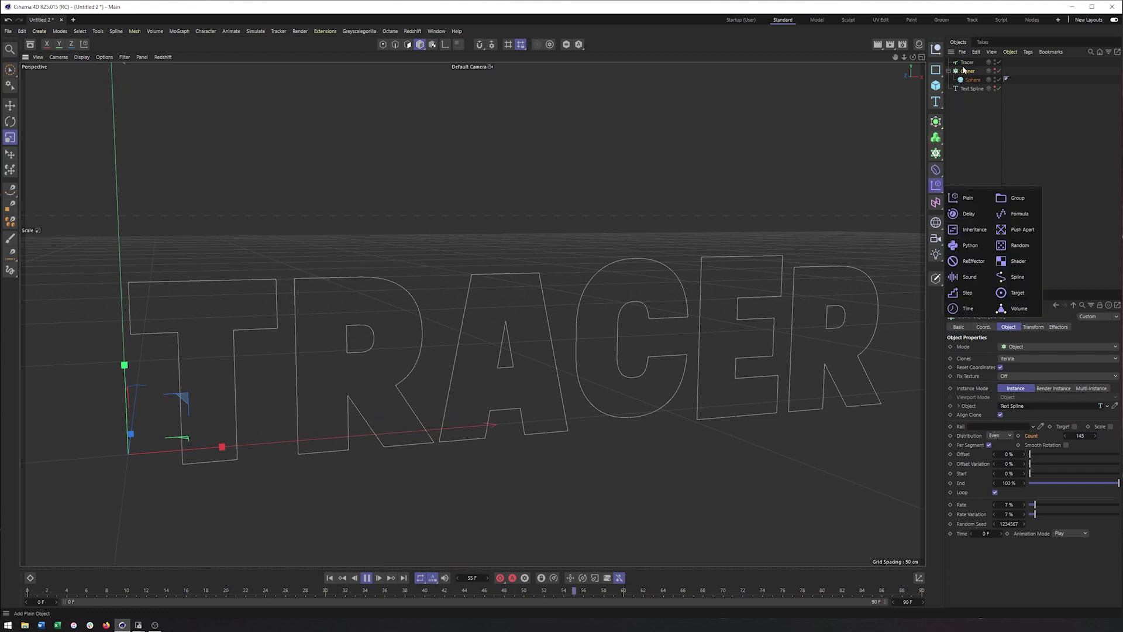
Add a Random effector with P.X, P.Y and P.Z at 10 cm, then play.
click(1017, 246)
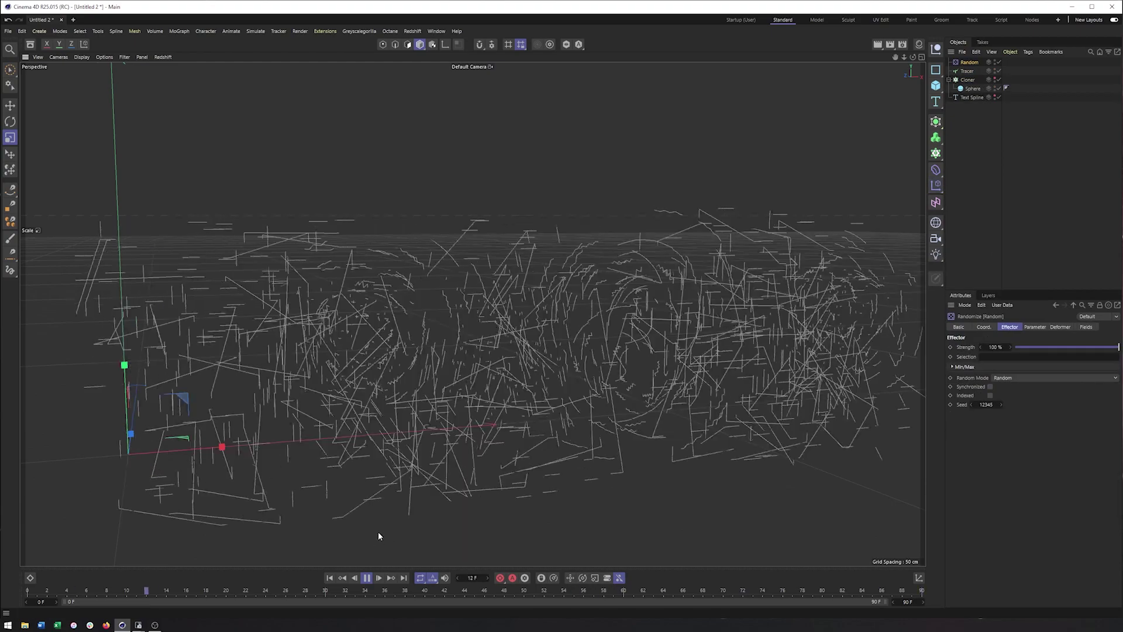
mouse_move(431, 431)
alt+mouse_down()
mouse_move(514, 439)
mouse_move(427, 430)
mouse_move(388, 446)
mouse_move(345, 418)
mouse_move(403, 387)
alt+mouse_up()
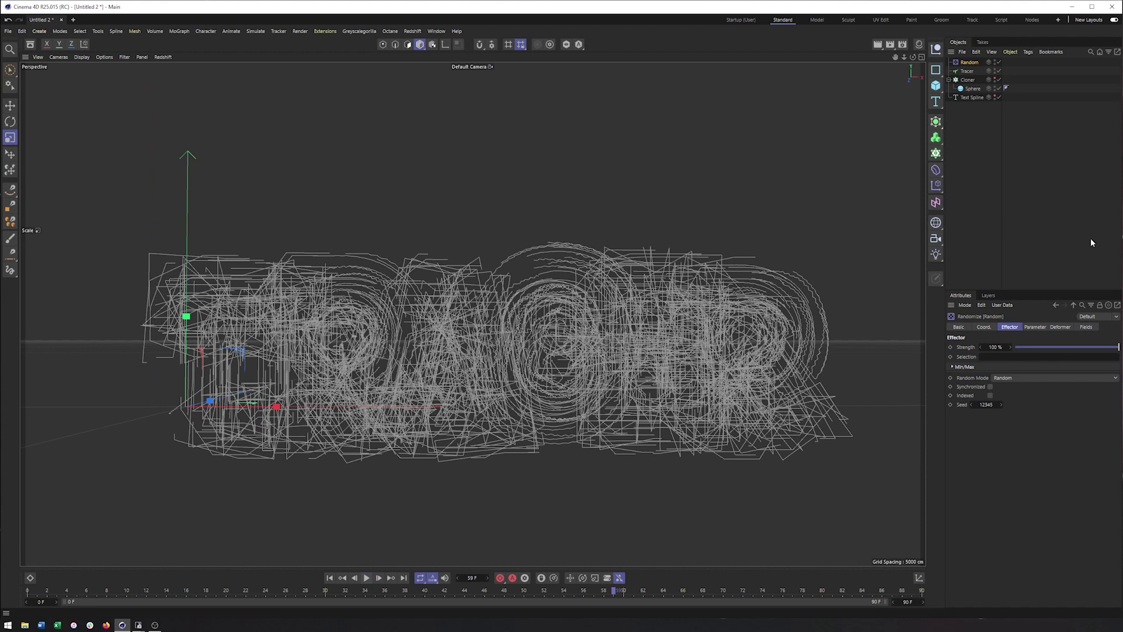
click(1035, 327)
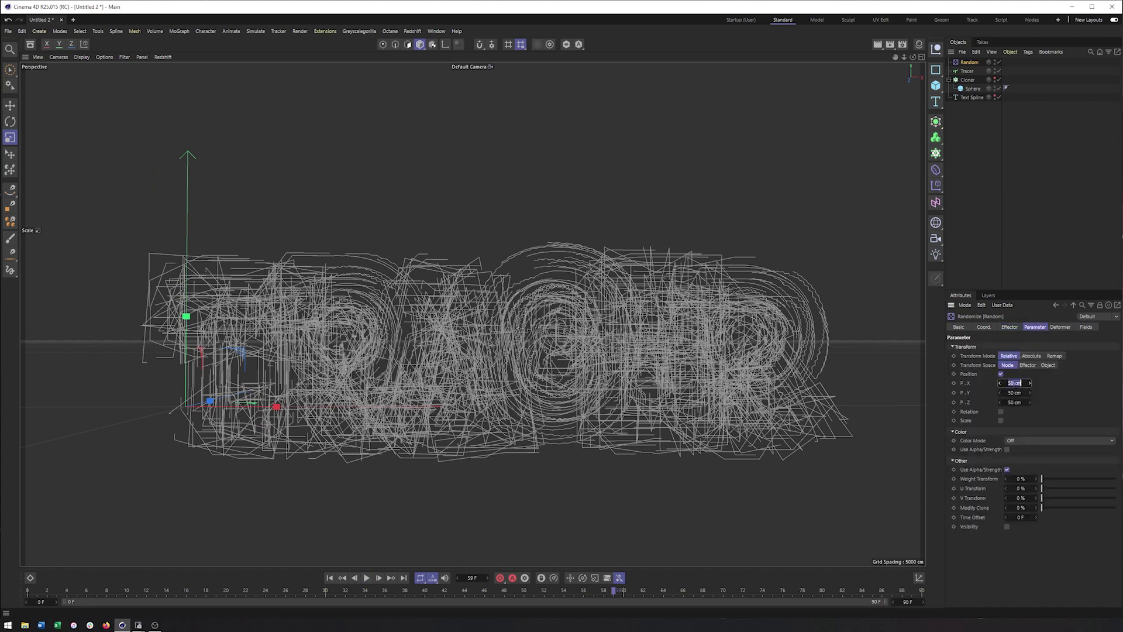
text(10)
key(Tab)
text(10)
key(Tab)
text(10)
key(Return)
click(367, 577)
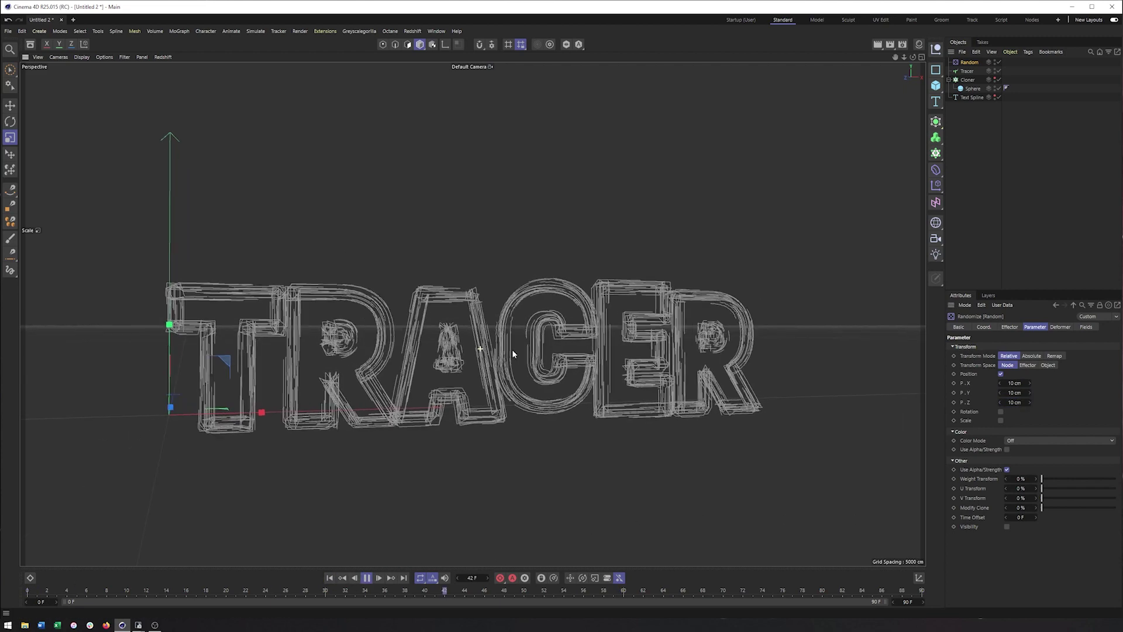
mouse_move(512, 349)
alt+mouse_down()
mouse_move(556, 362)
mouse_move(508, 360)
mouse_move(557, 363)
mouse_move(467, 363)
mouse_move(567, 349)
alt+mouse_up()
scroll(470, 354, up, 3)
scroll(557, 362, up, 3)
scroll(421, 359, up, 2)
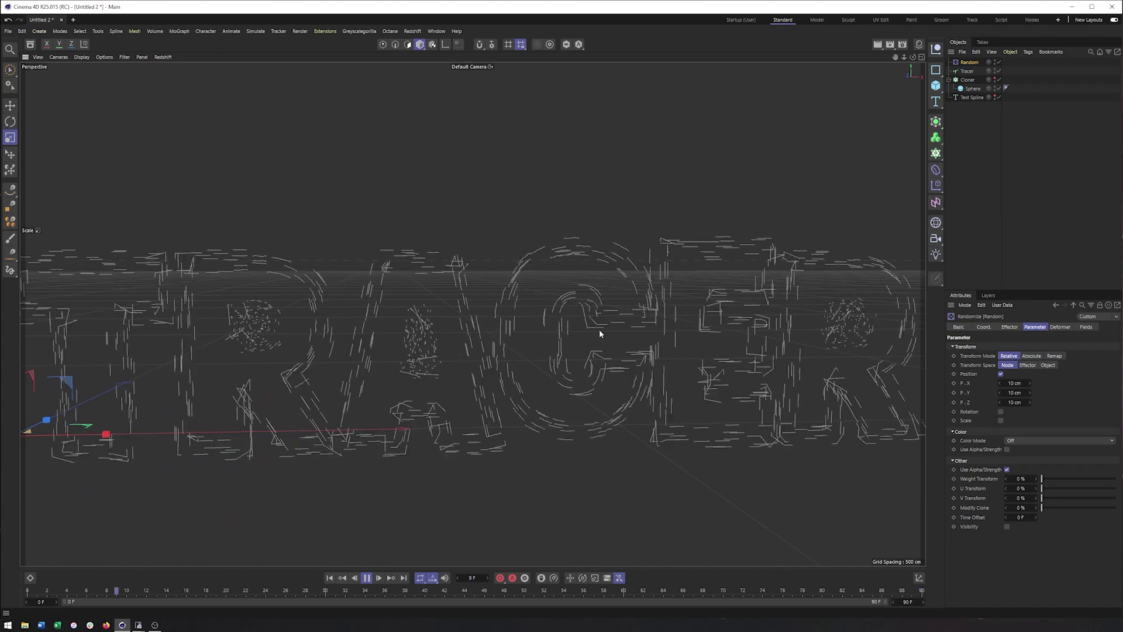
alt+drag(620, 330, 386, 355)
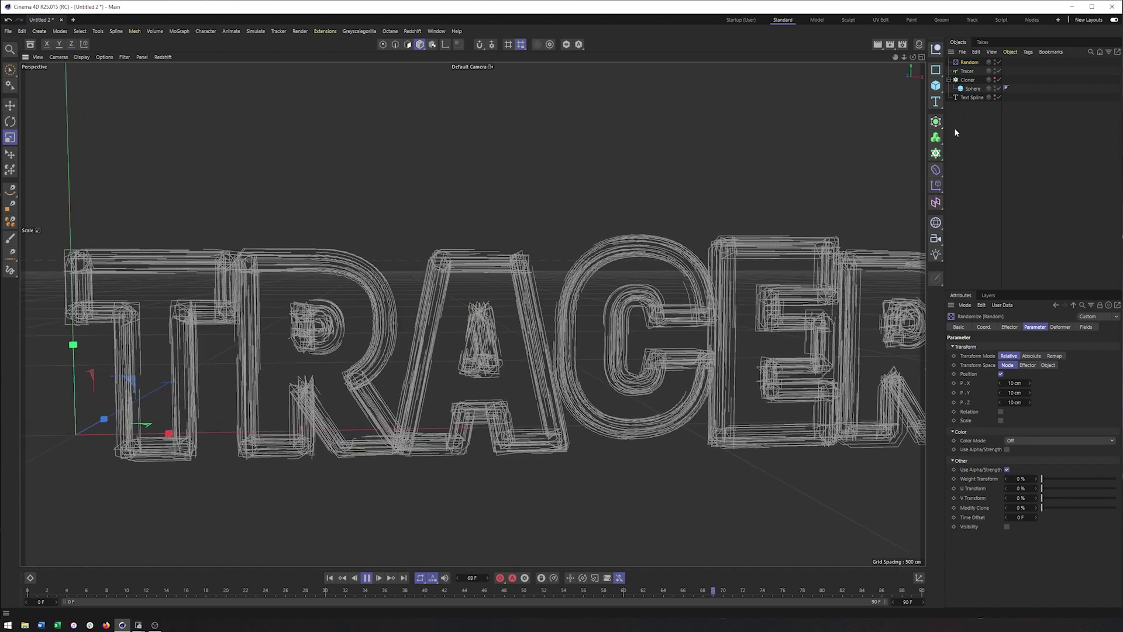
click(968, 71)
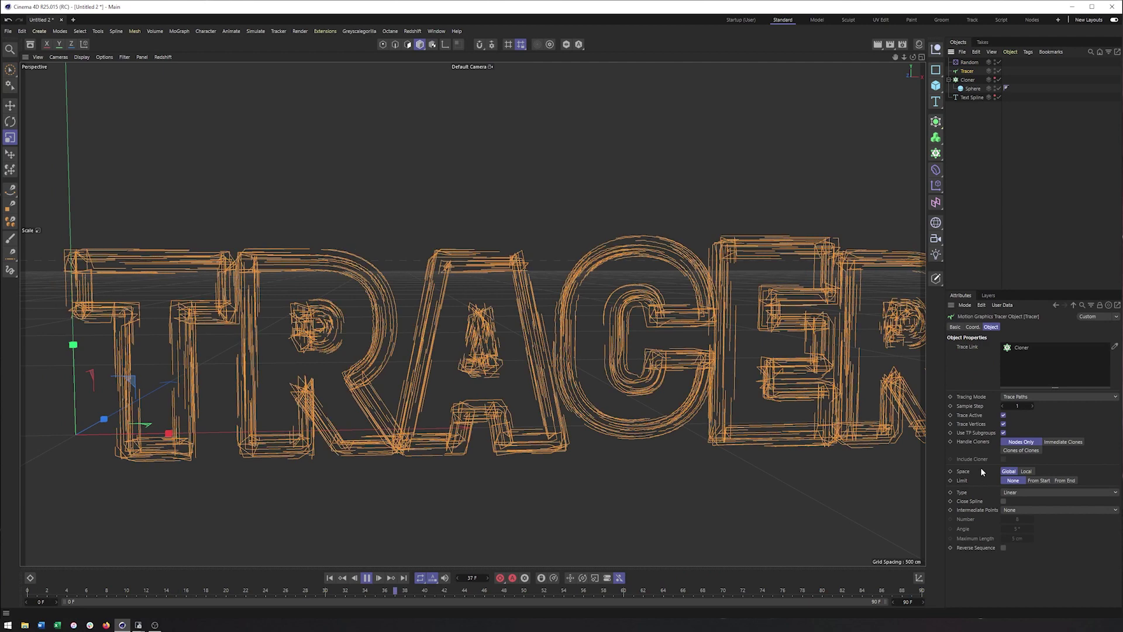
click(1025, 493)
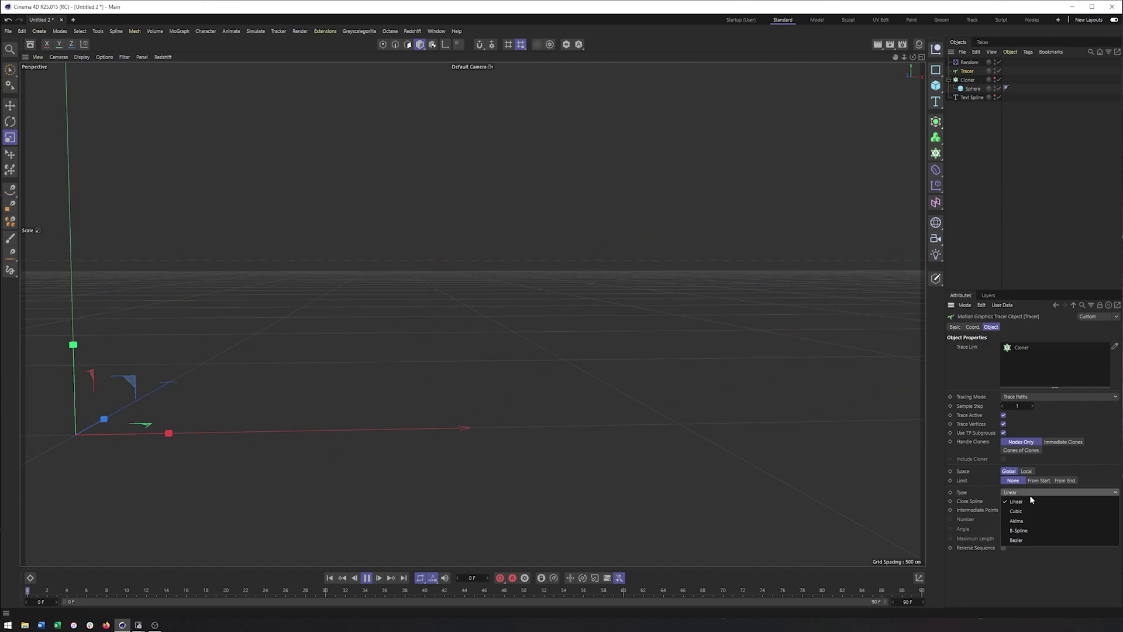
click(1024, 538)
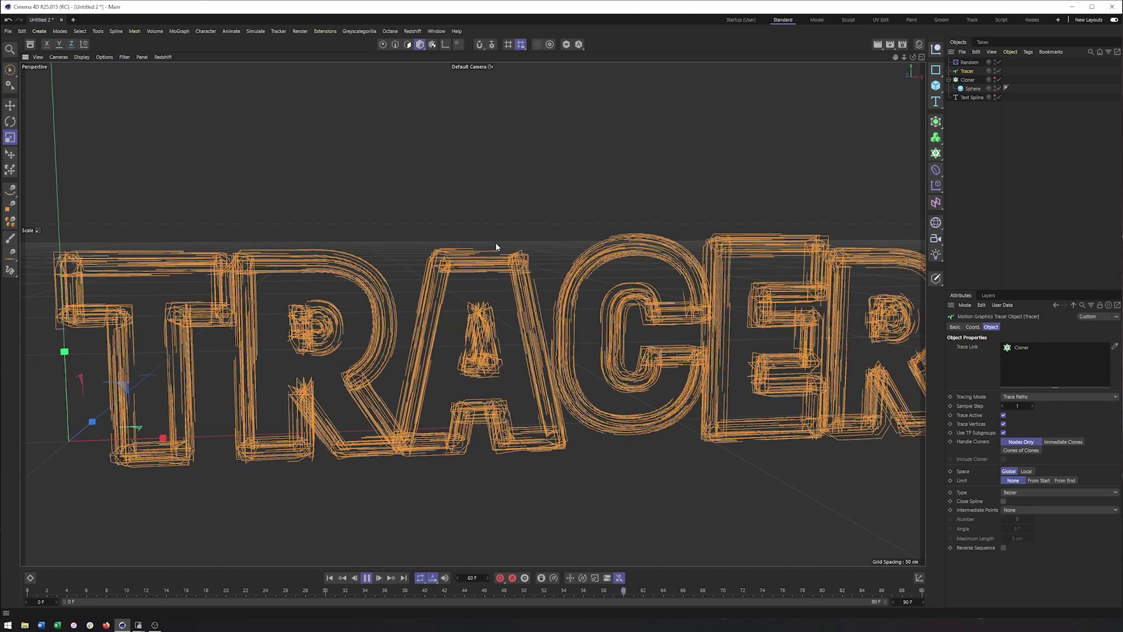
scroll(377, 307, down, 3)
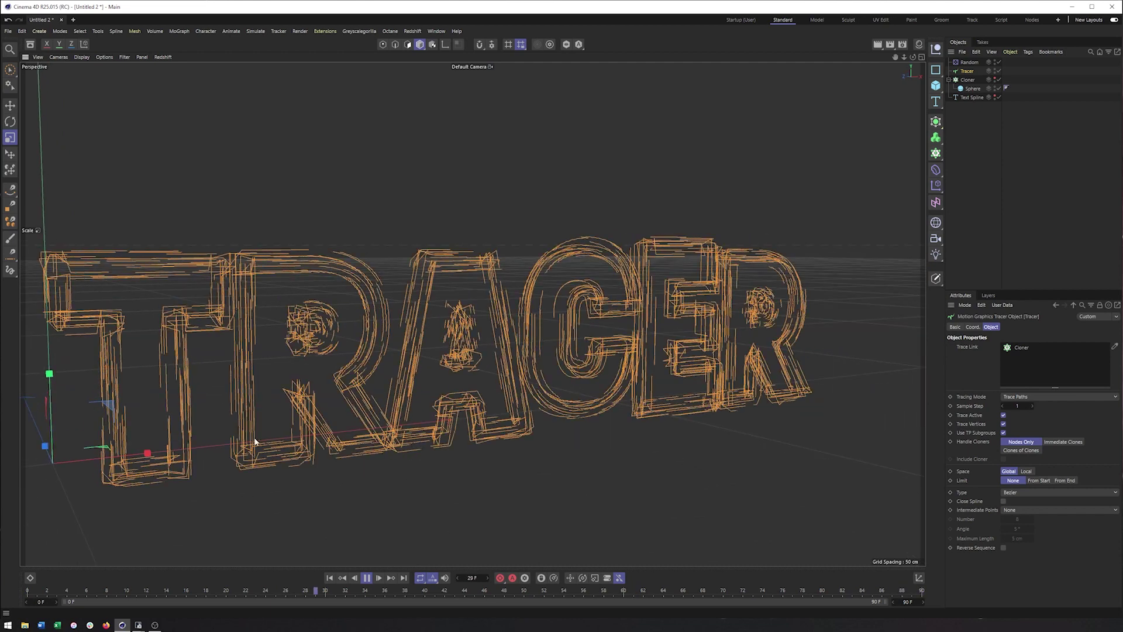
click(1025, 510)
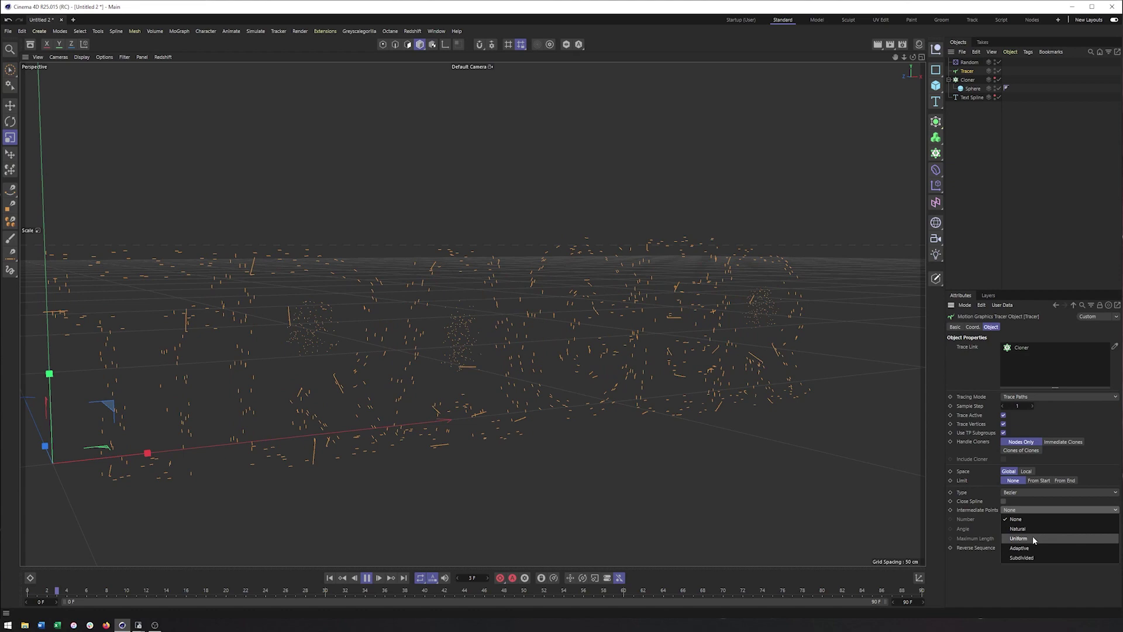
click(1026, 529)
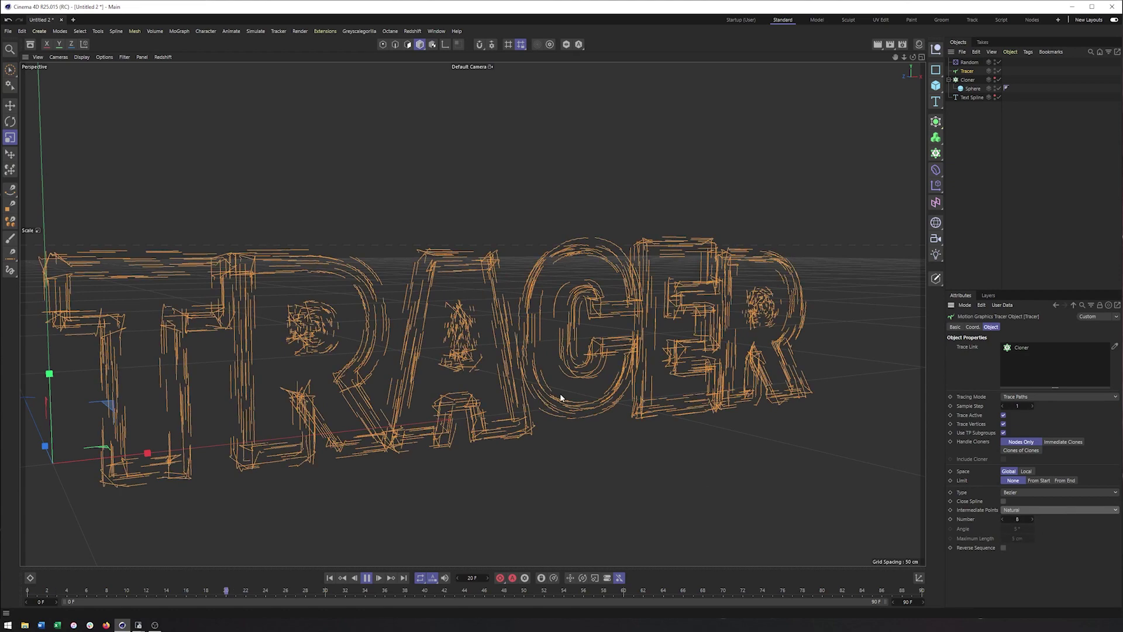
alt+drag(513, 401, 518, 389)
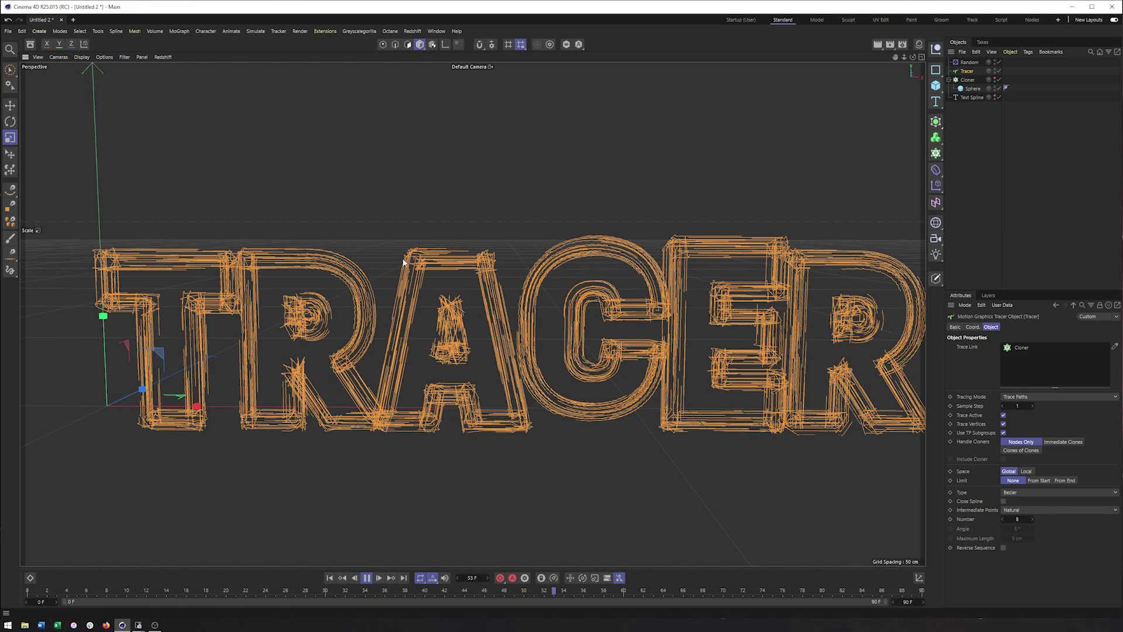
alt+drag(433, 344, 445, 341)
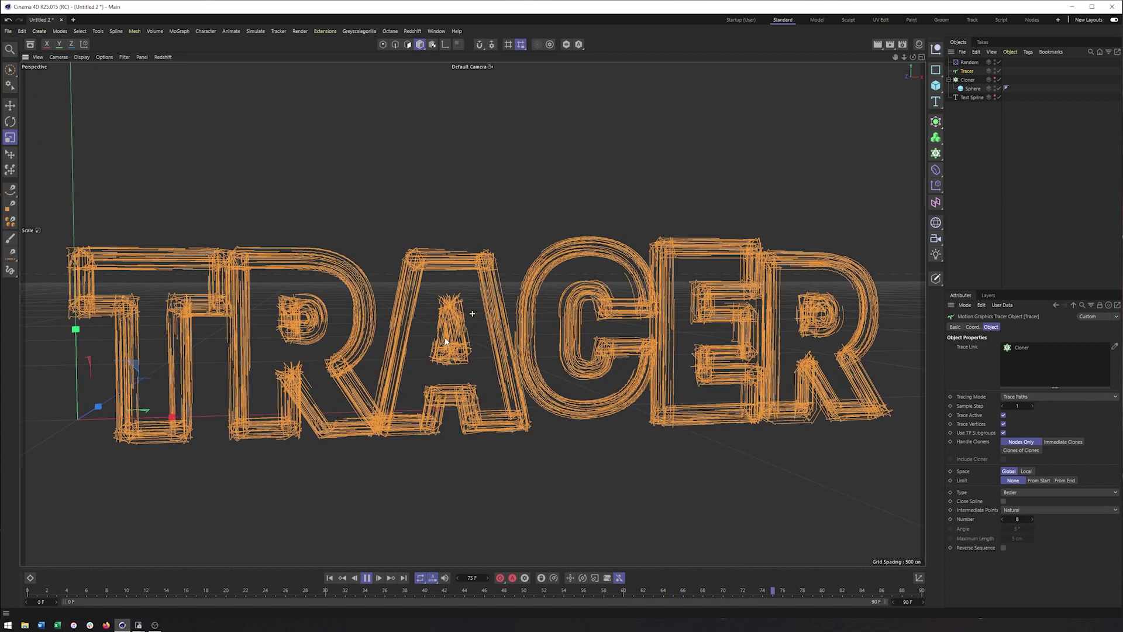
click(1021, 511)
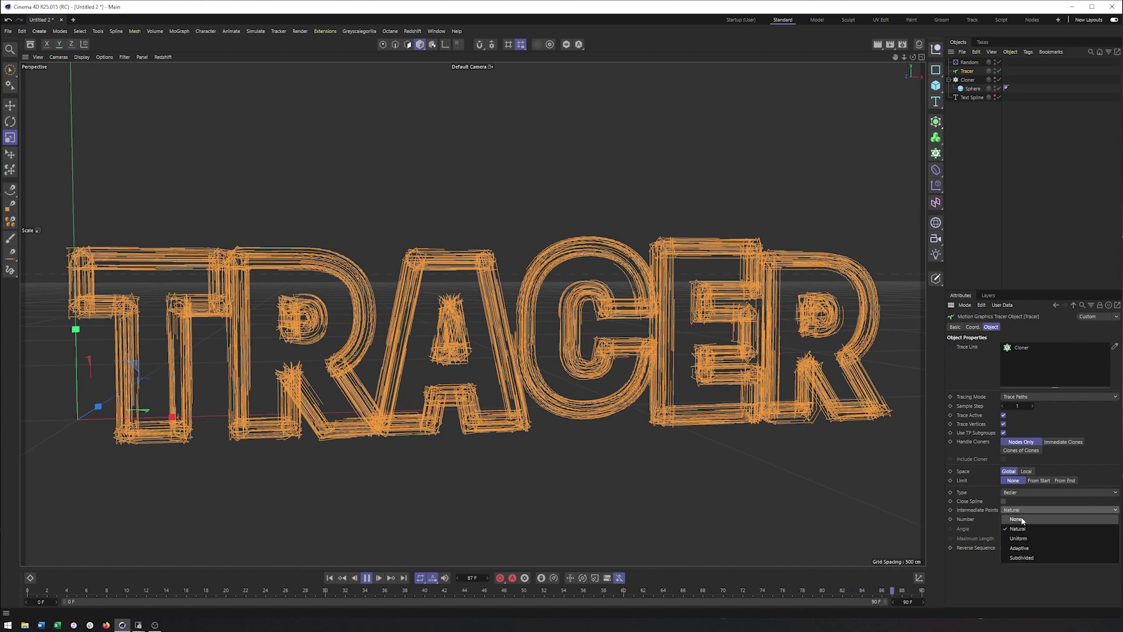
click(1022, 520)
click(1016, 493)
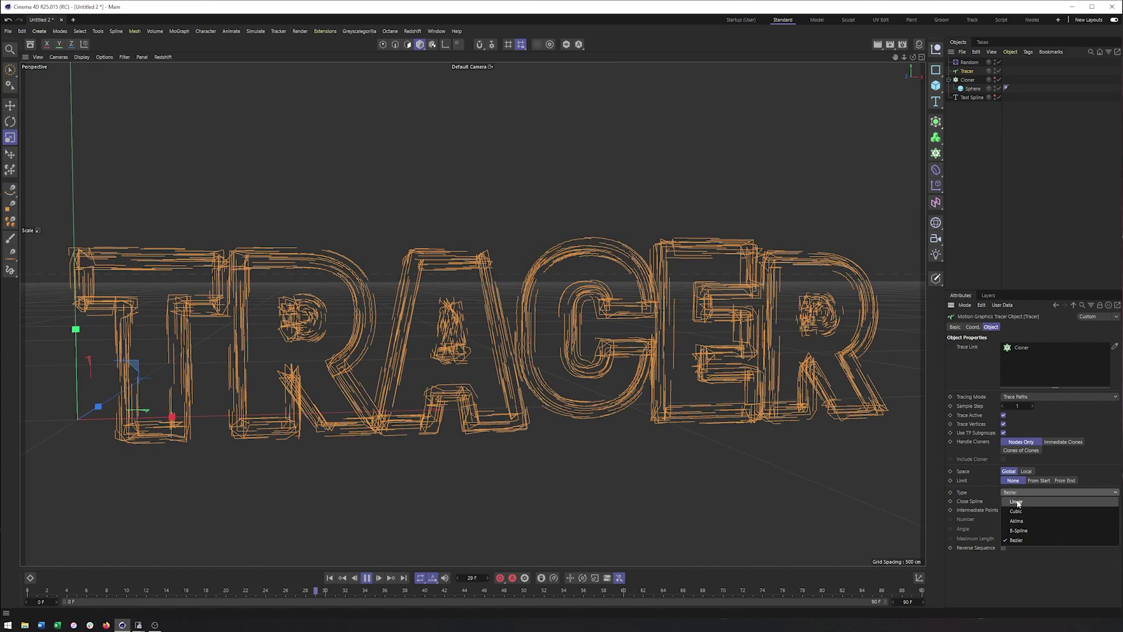
click(1020, 543)
click(1014, 495)
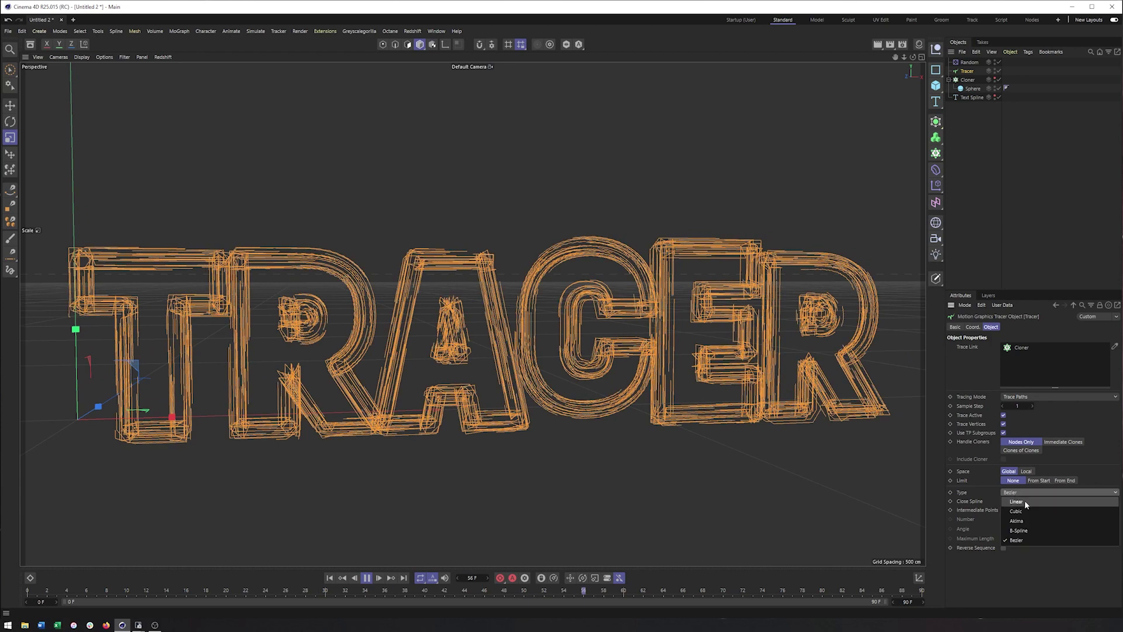
click(1023, 500)
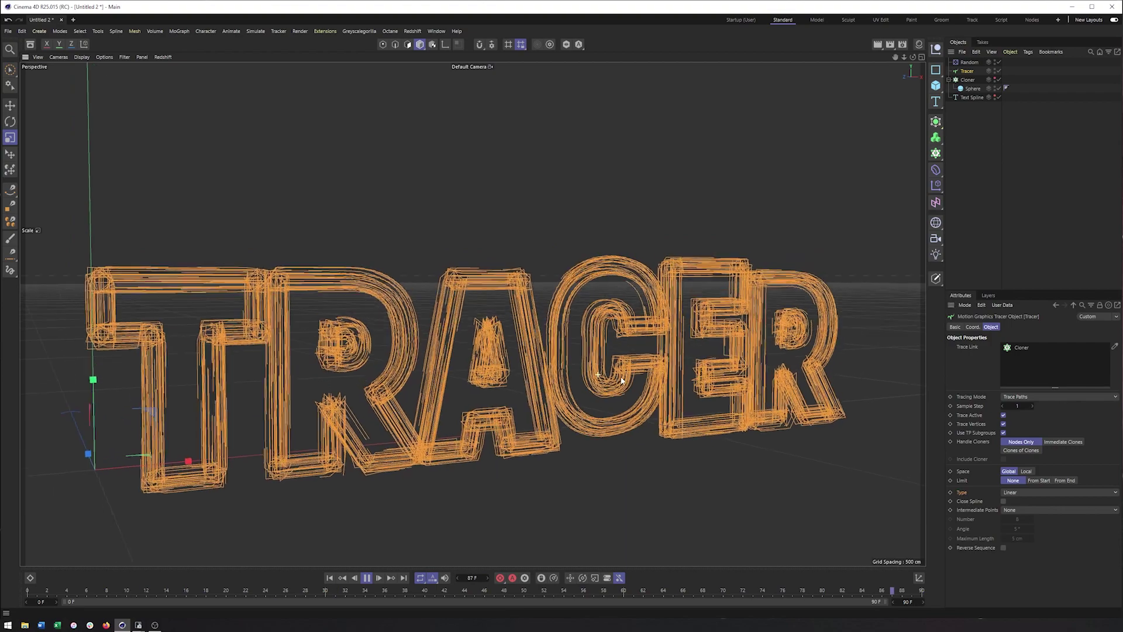
scroll(619, 360, up, 3)
Orbit around the TRACER text to inspect the traced trails.
middle_drag(612, 358, 666, 347)
scroll(666, 347, down, 2)
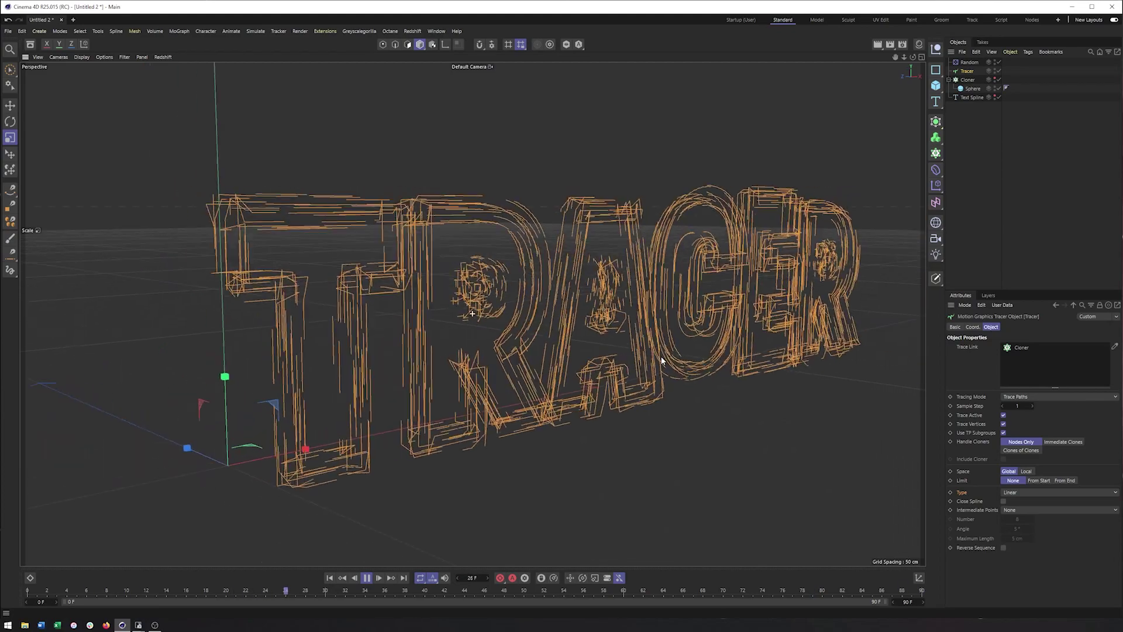
mouse_move(685, 356)
alt+mouse_down()
mouse_move(698, 359)
mouse_move(599, 352)
mouse_move(640, 352)
mouse_move(576, 372)
alt+mouse_up()
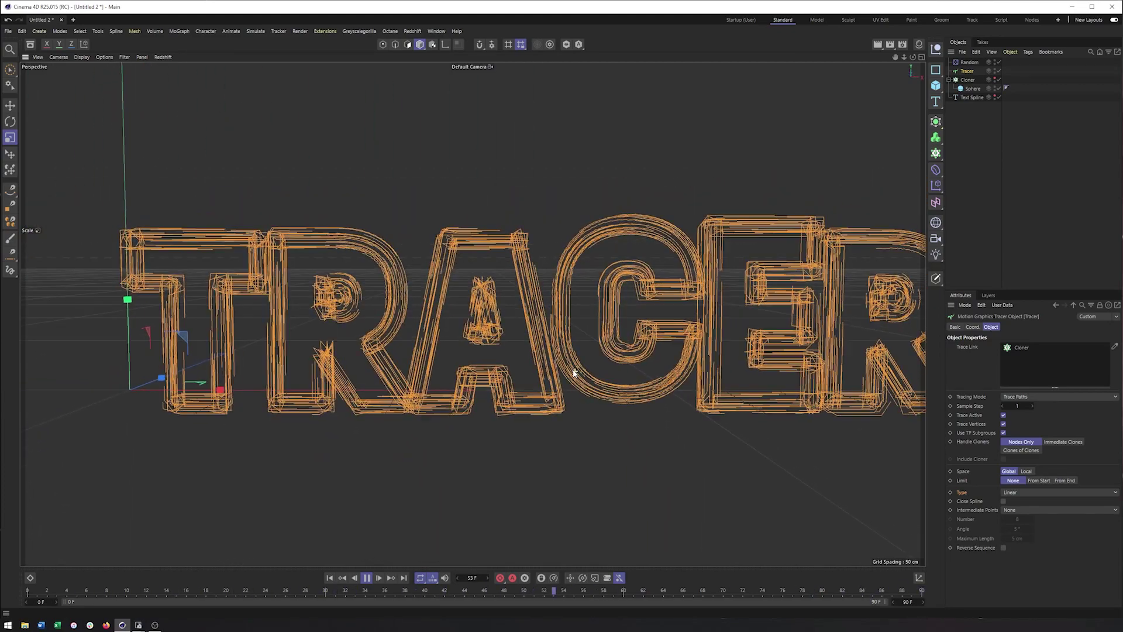
scroll(575, 376, down, 2)
scroll(555, 389, down, 2)
alt+drag(554, 389, 613, 387)
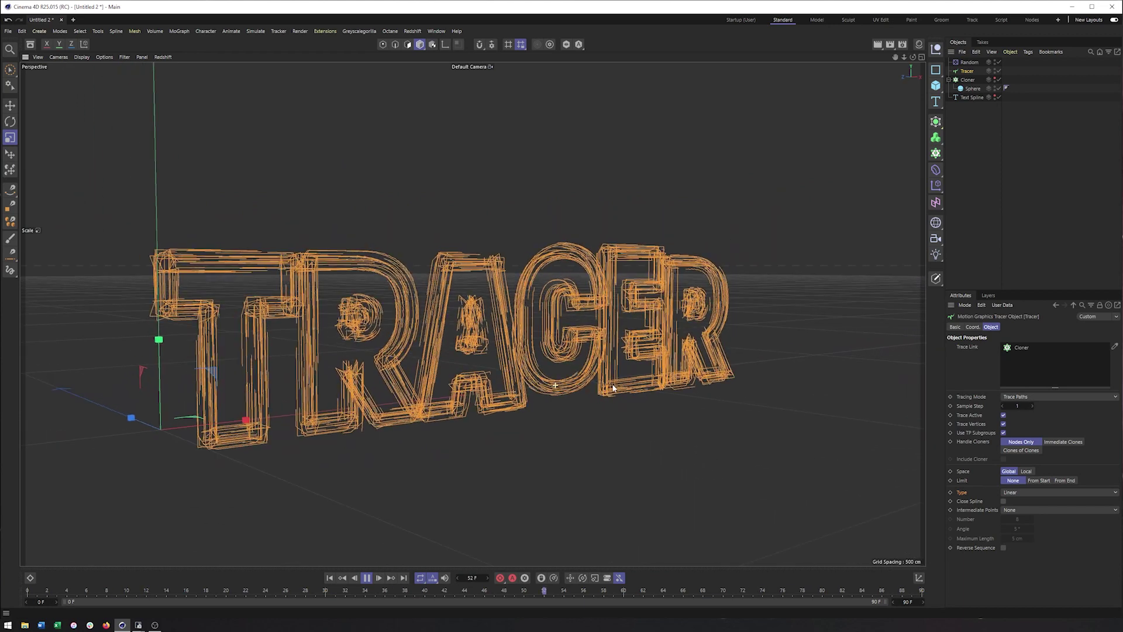
Try a larger Random effector P.Z value, then set it back to 10 cm.
click(969, 64)
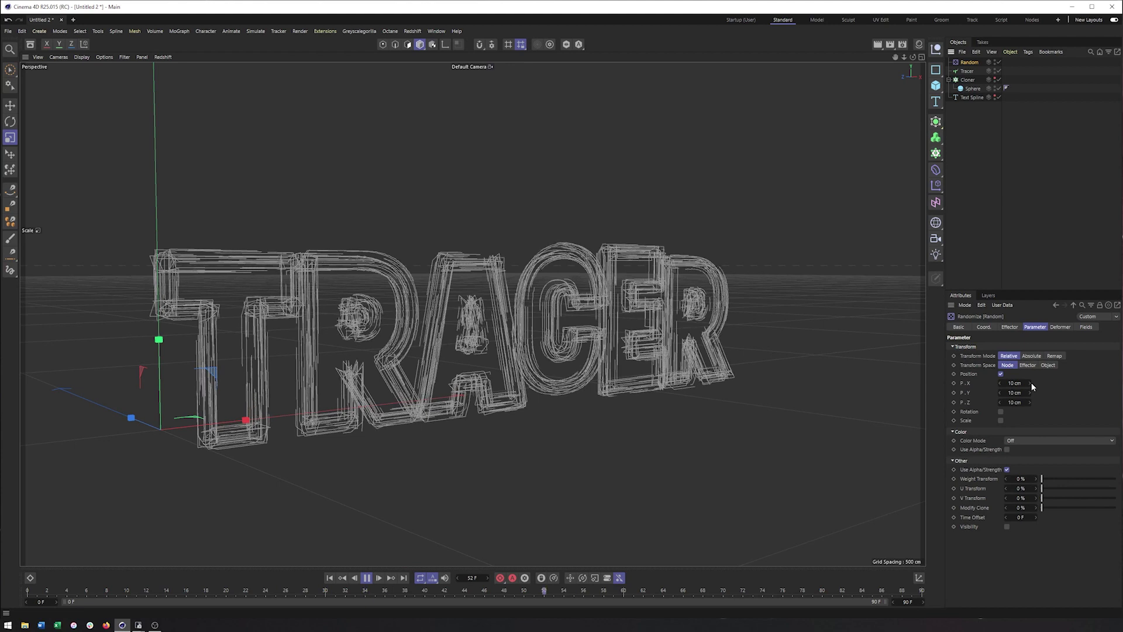
drag(1030, 402, 1035, 402)
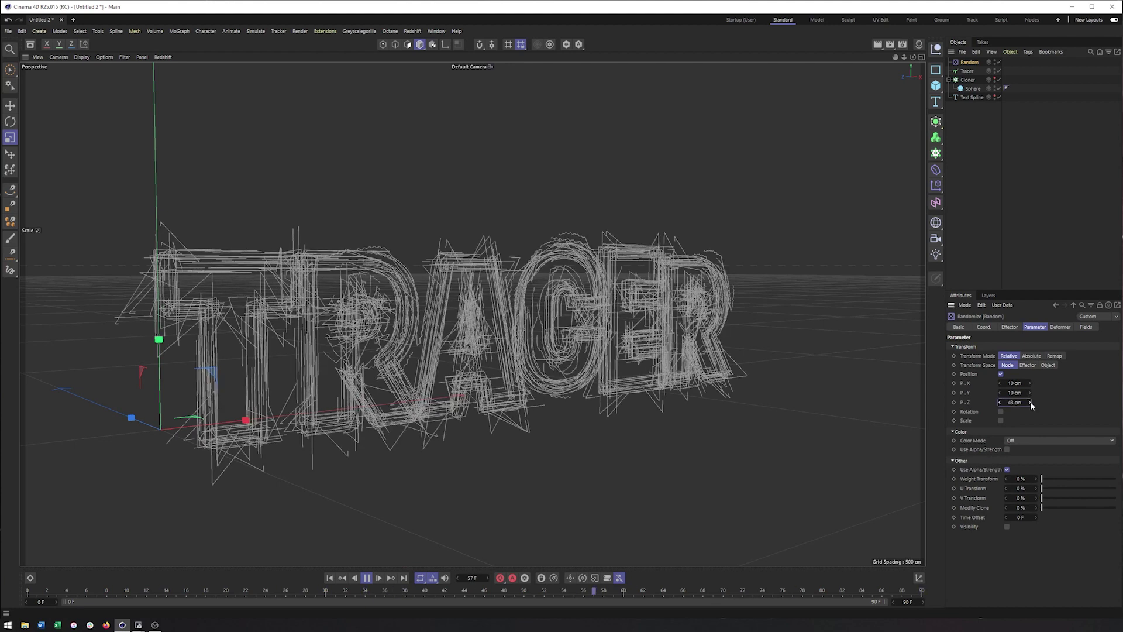
alt+drag(720, 391, 623, 399)
click(1000, 400)
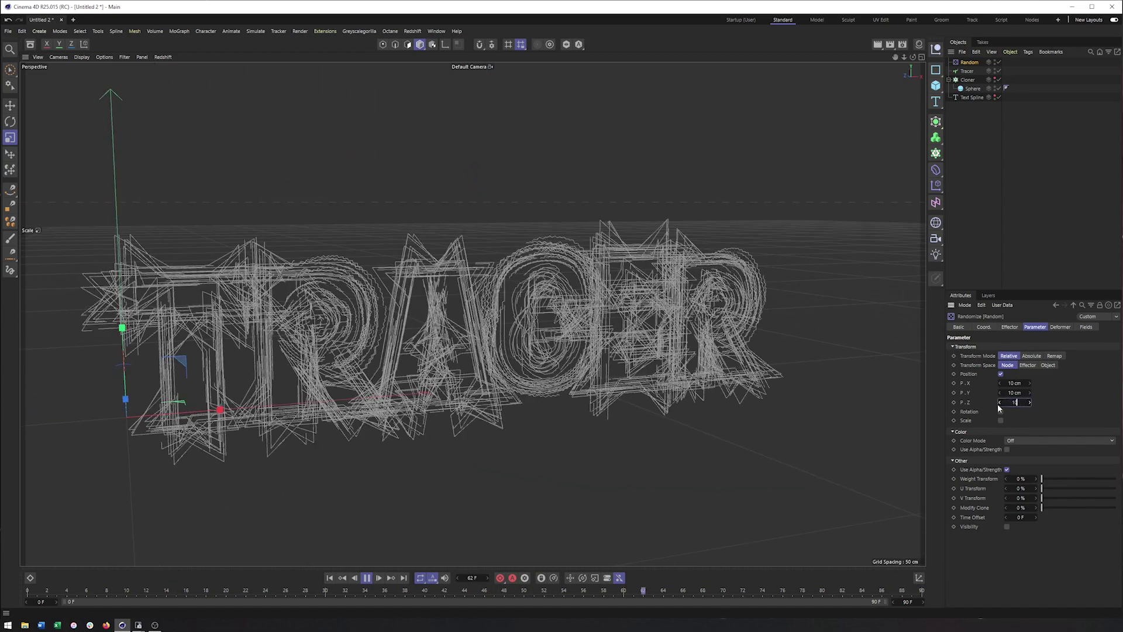
text(0)
key(Return)
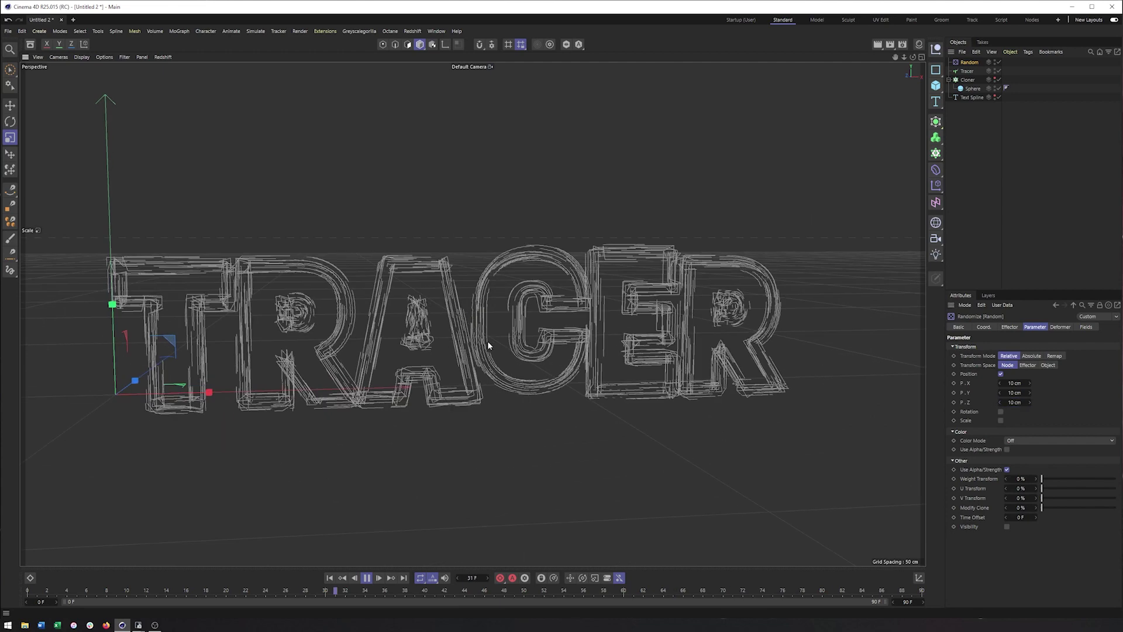
mouse_move(486, 340)
alt+right_down()
mouse_move(532, 343)
mouse_move(696, 277)
alt+right_up()
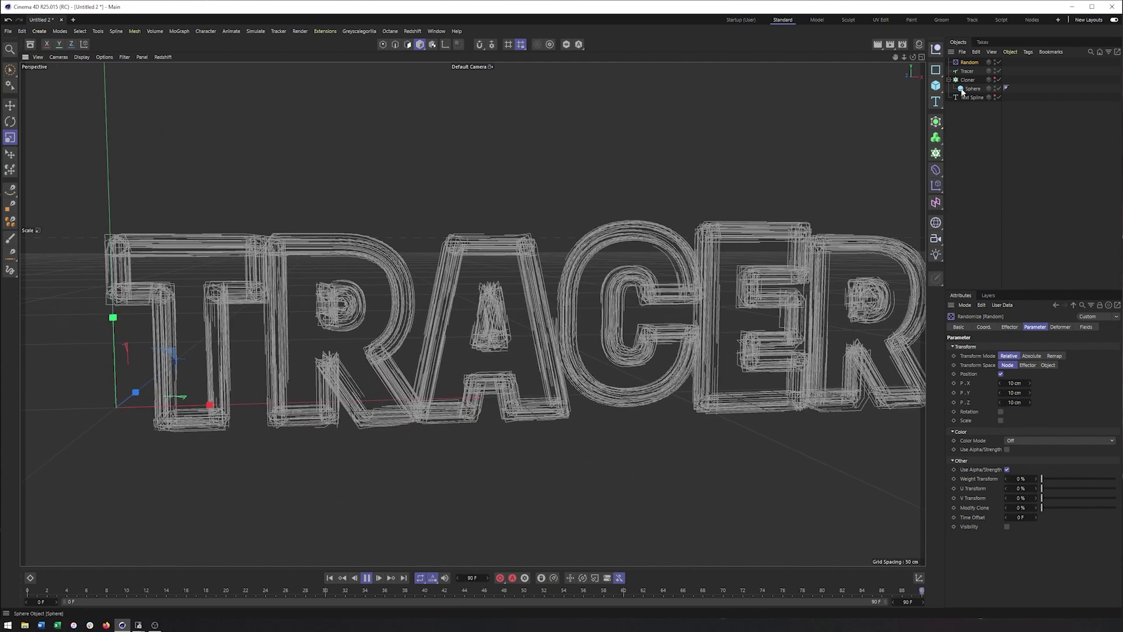
Reselect the Tracer and turn off Trace Vertices, reframing the TRACER wireframe.
click(967, 71)
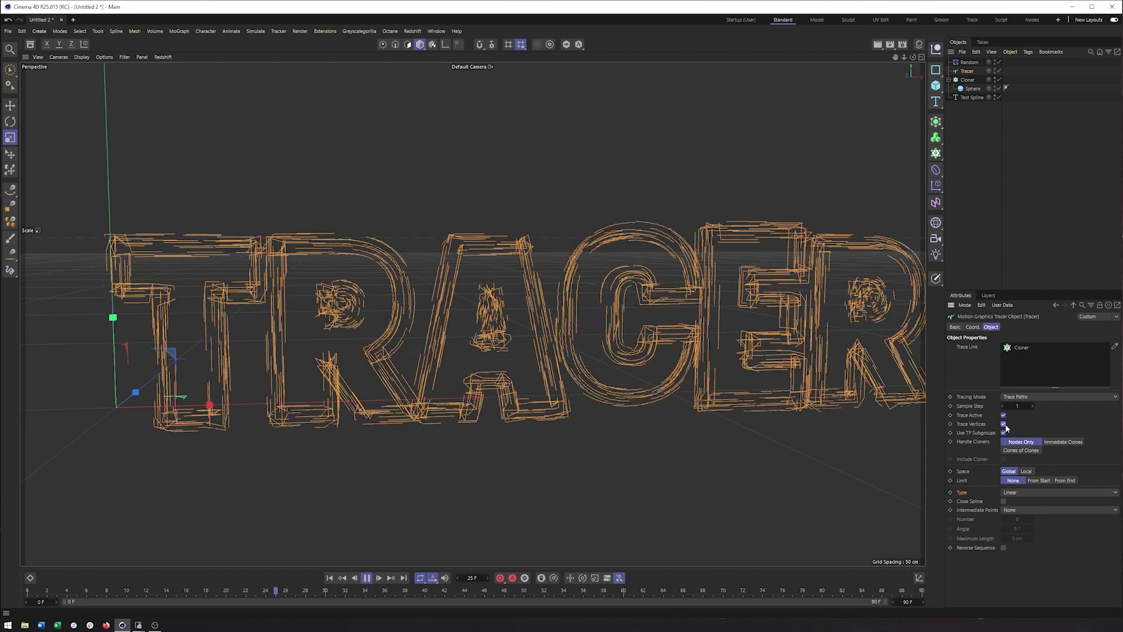
mouse_move(467, 254)
alt+mouse_down()
mouse_move(527, 340)
mouse_move(489, 325)
alt+mouse_up()
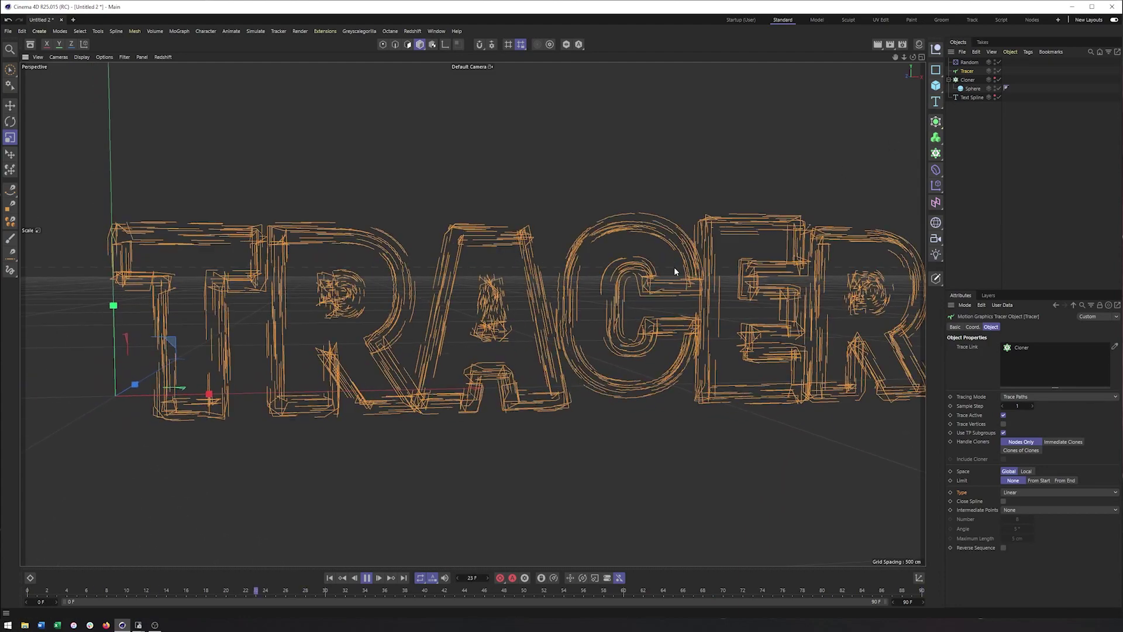
alt+drag(674, 267, 663, 266)
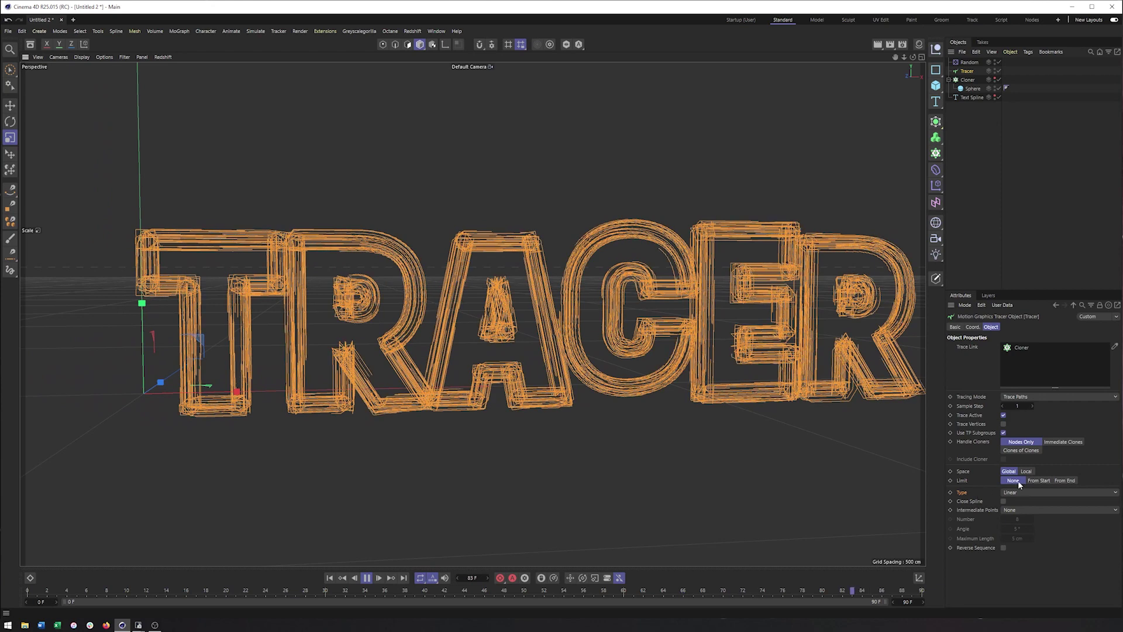
Set the Tracer's Limit to From End with an Amount of about 13–15.
click(1070, 481)
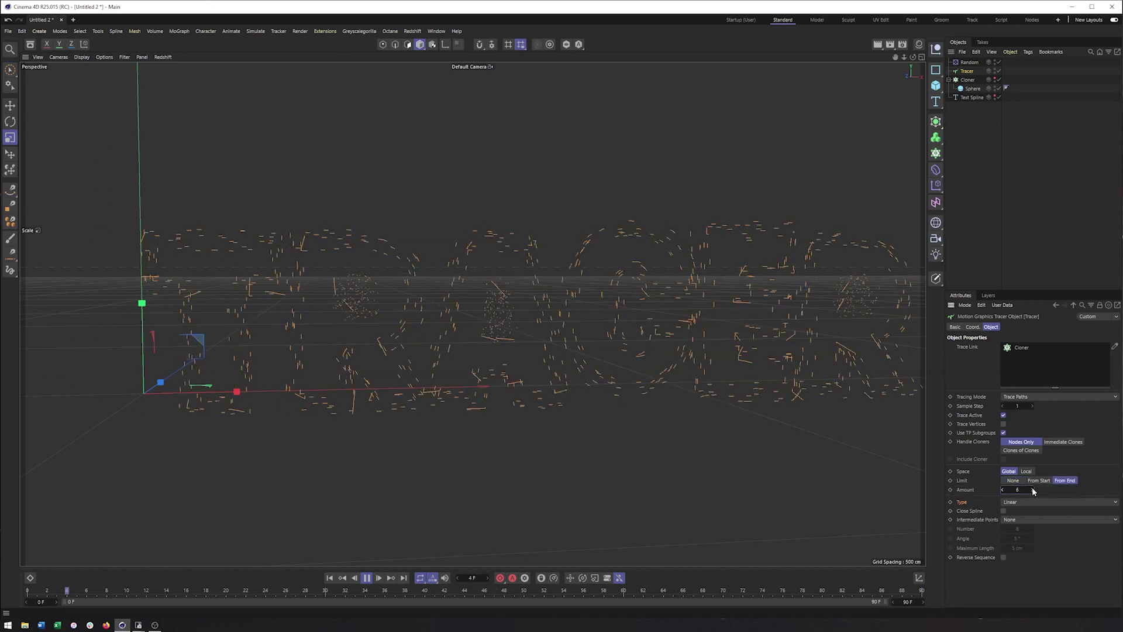
drag(1032, 492, 1035, 488)
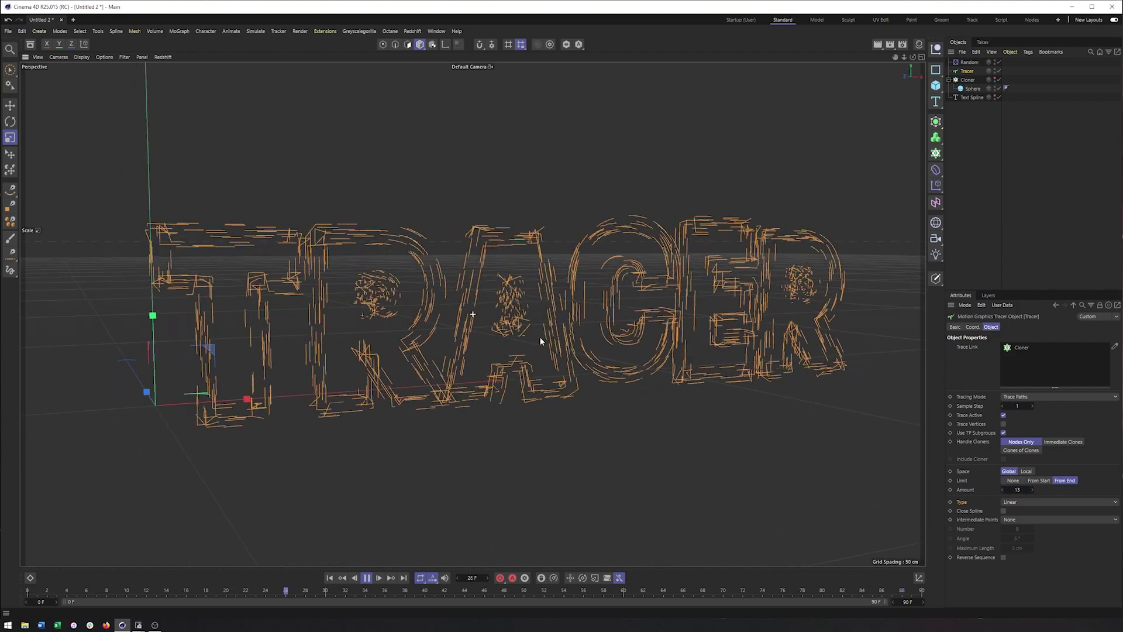
mouse_move(540, 336)
alt+mouse_down()
mouse_move(587, 336)
mouse_move(520, 330)
alt+mouse_up()
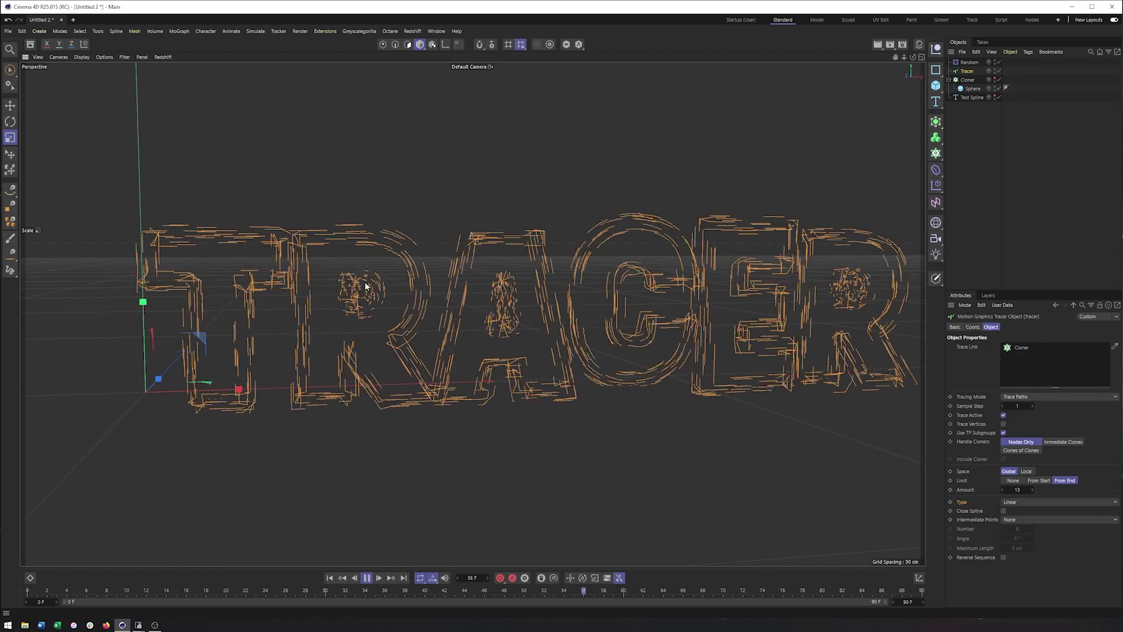
alt+drag(500, 311, 595, 319)
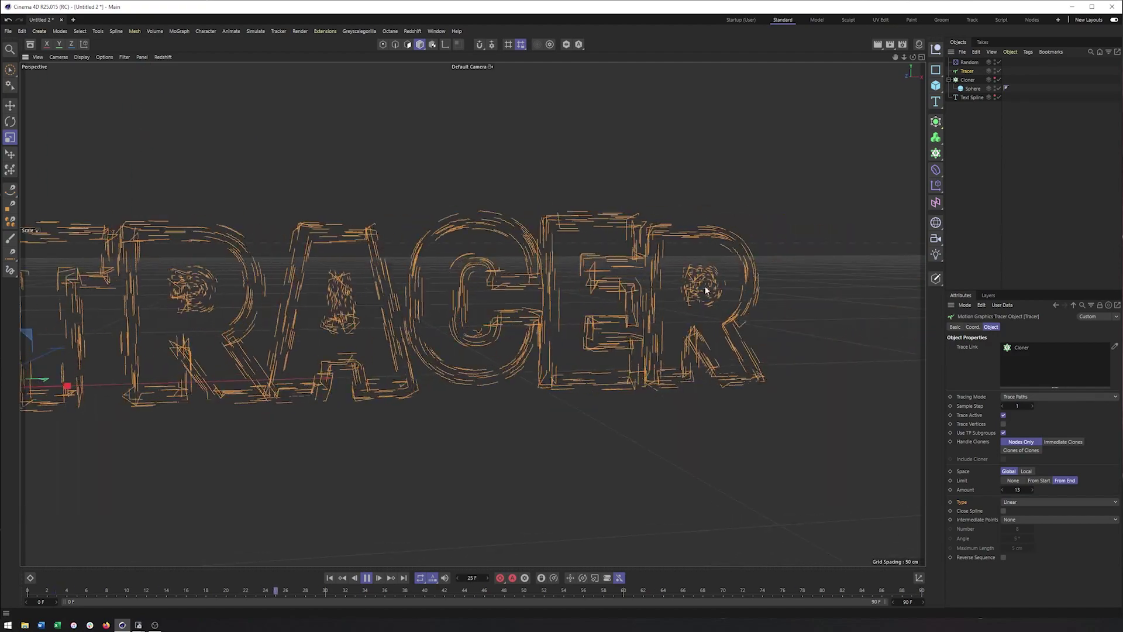
mouse_move(516, 387)
alt+mouse_down()
mouse_move(513, 410)
mouse_move(500, 403)
alt+mouse_up()
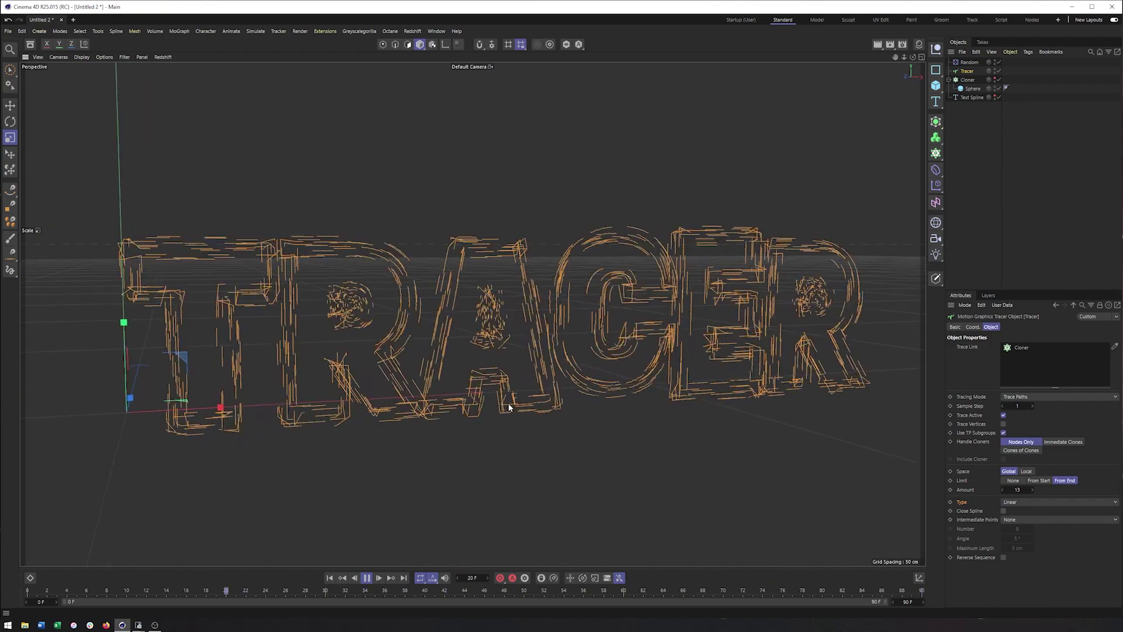